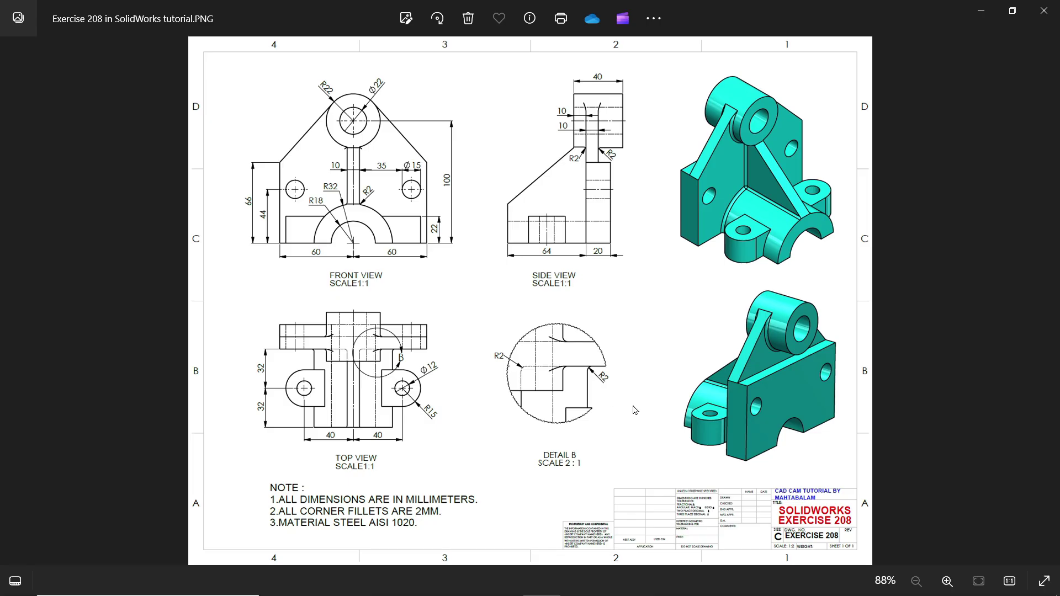
Step: Examine the dimensioned front, side, top and detail views and the notes of the Exercise 208 drawing
scroll(611, 423, up, 4)
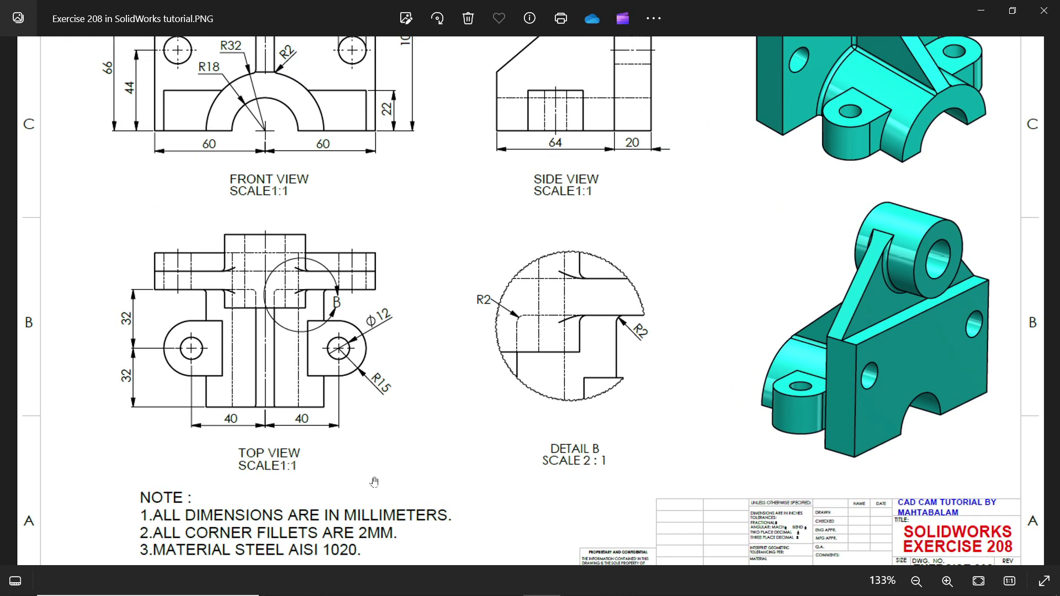
drag(374, 482, 433, 382)
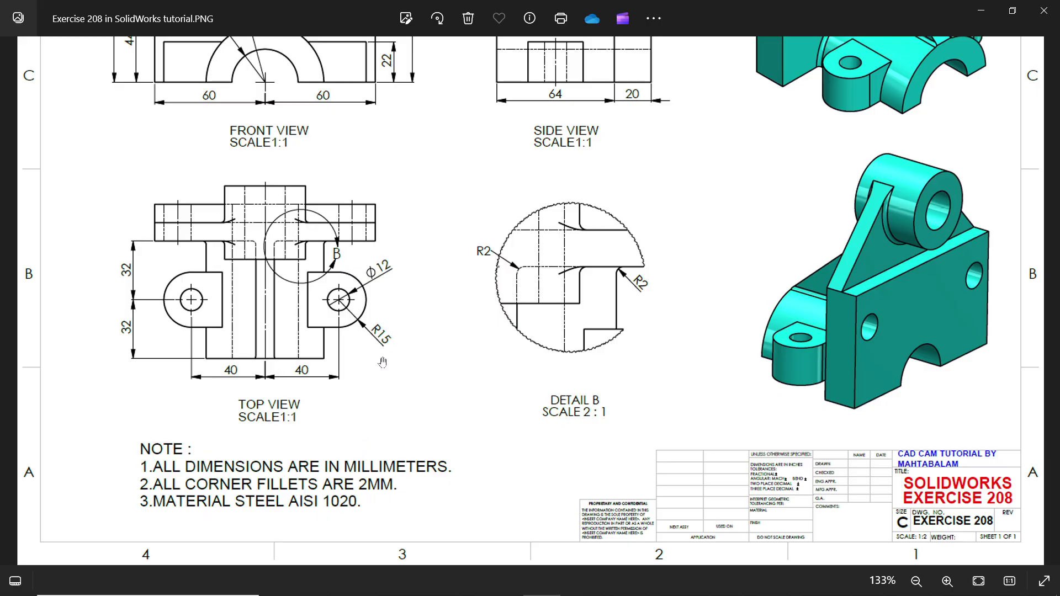
drag(412, 307, 431, 468)
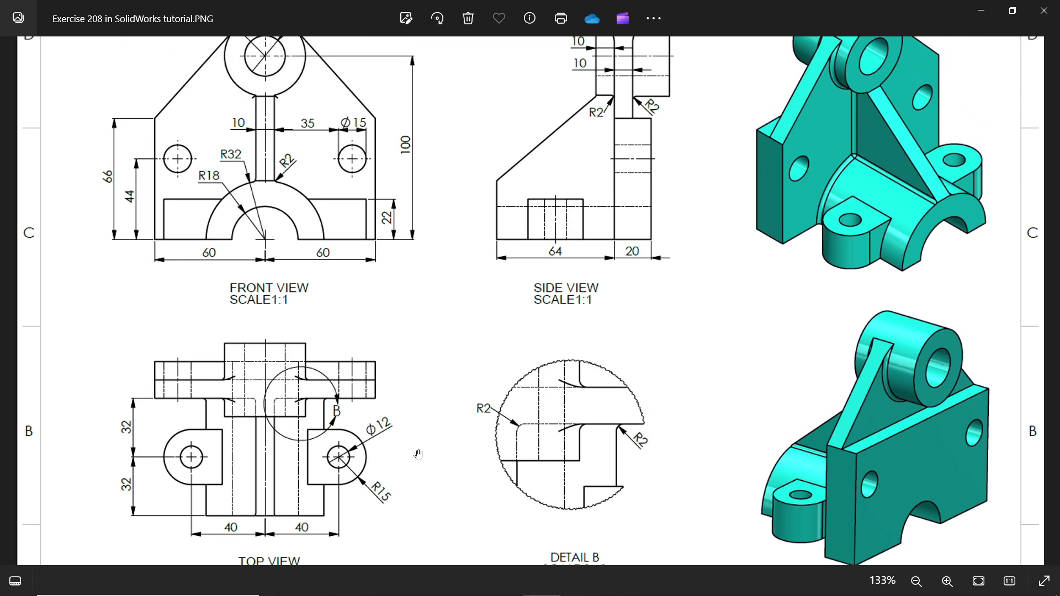
scroll(418, 455, down, 1)
mouse_move(332, 267)
mouse_down()
mouse_move(330, 331)
mouse_move(306, 330)
mouse_up()
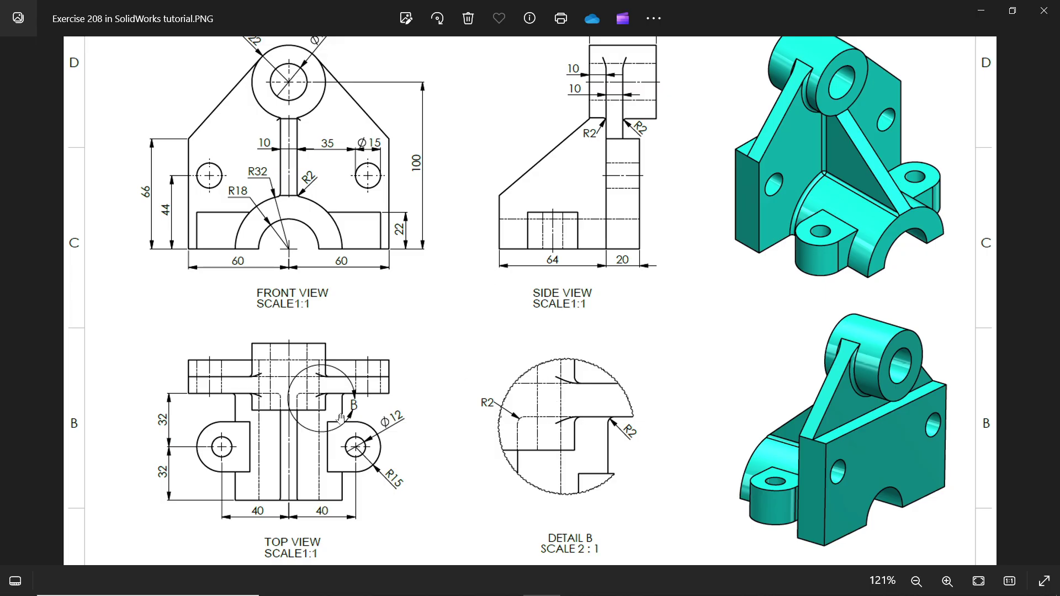
mouse_move(343, 279)
mouse_down()
mouse_move(350, 315)
mouse_move(348, 303)
mouse_up()
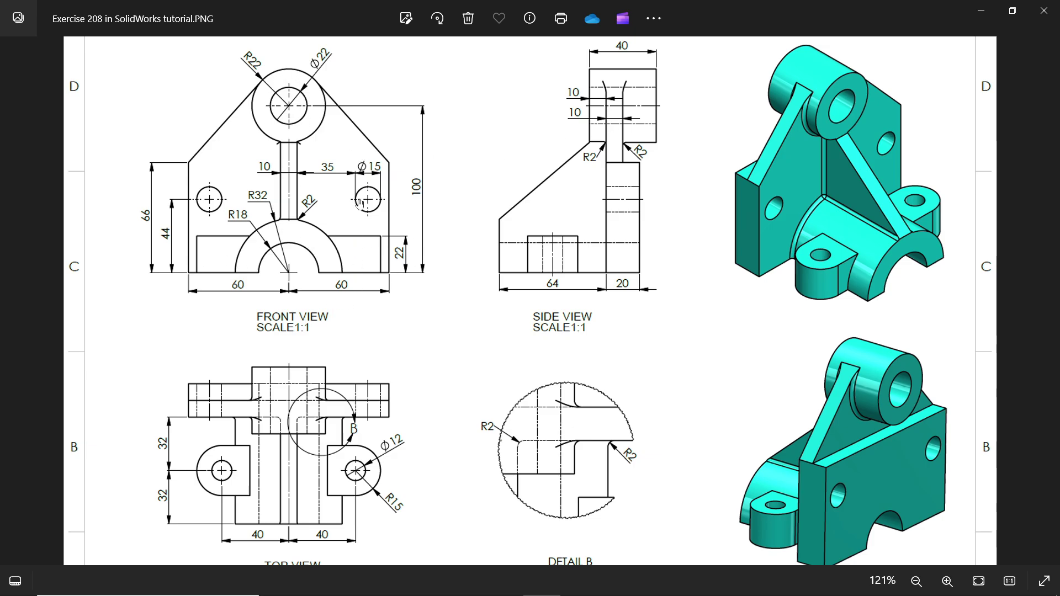
scroll(341, 346, down, 1)
scroll(289, 336, up, 2)
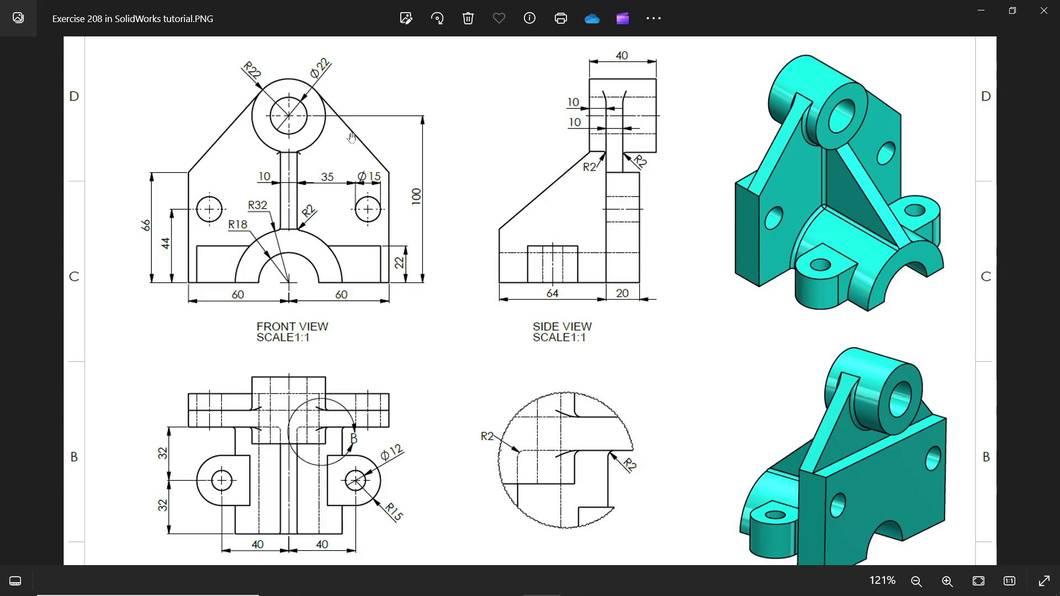
Step: Switch to SolidWorks and start a sketch on the Right Plane with document units set to MMGS (millimeter, gram, second)
click(982, 10)
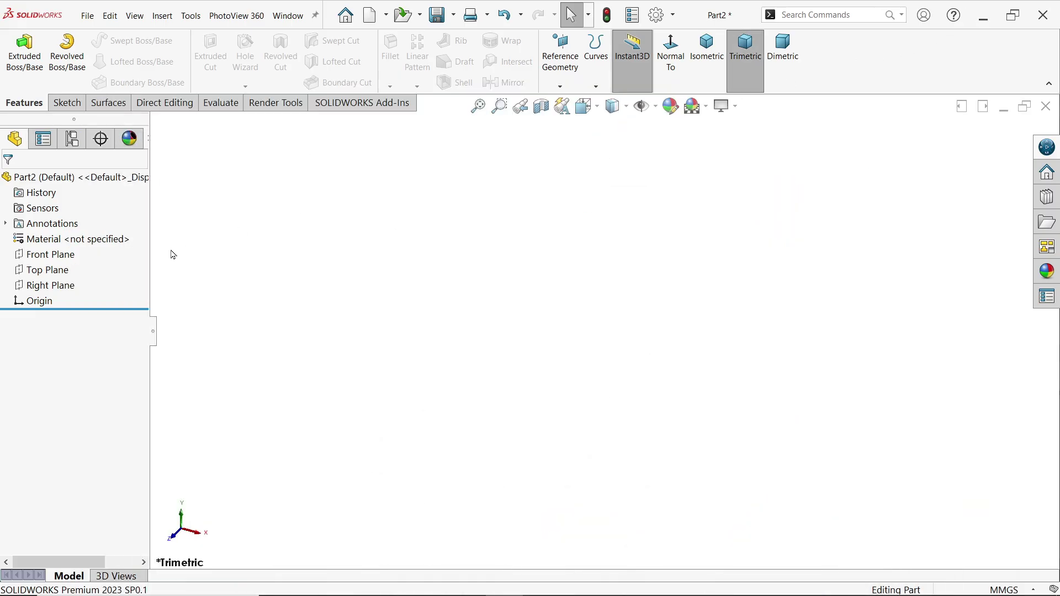
click(49, 285)
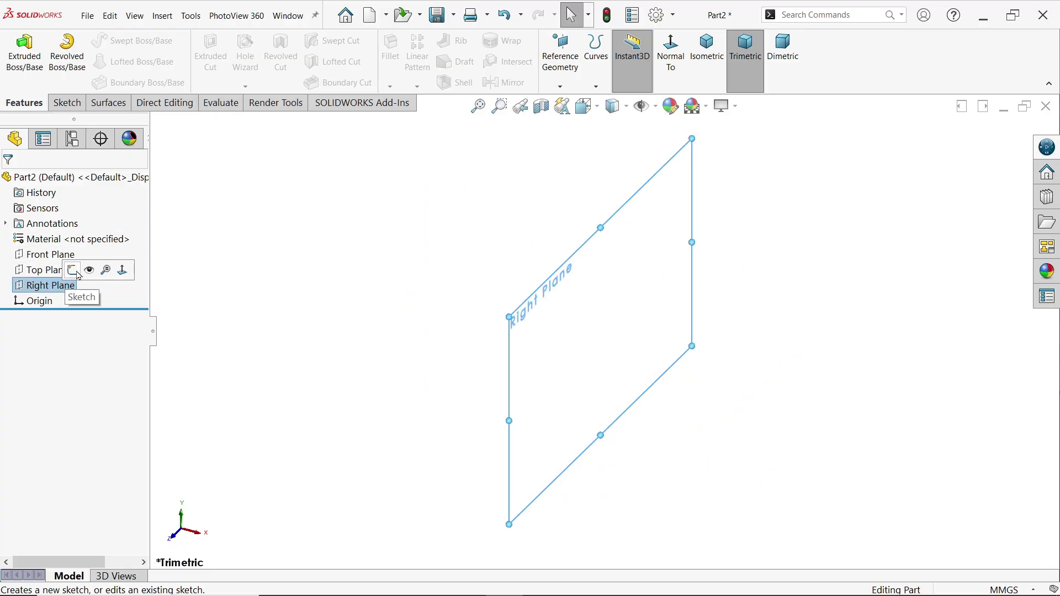
click(72, 270)
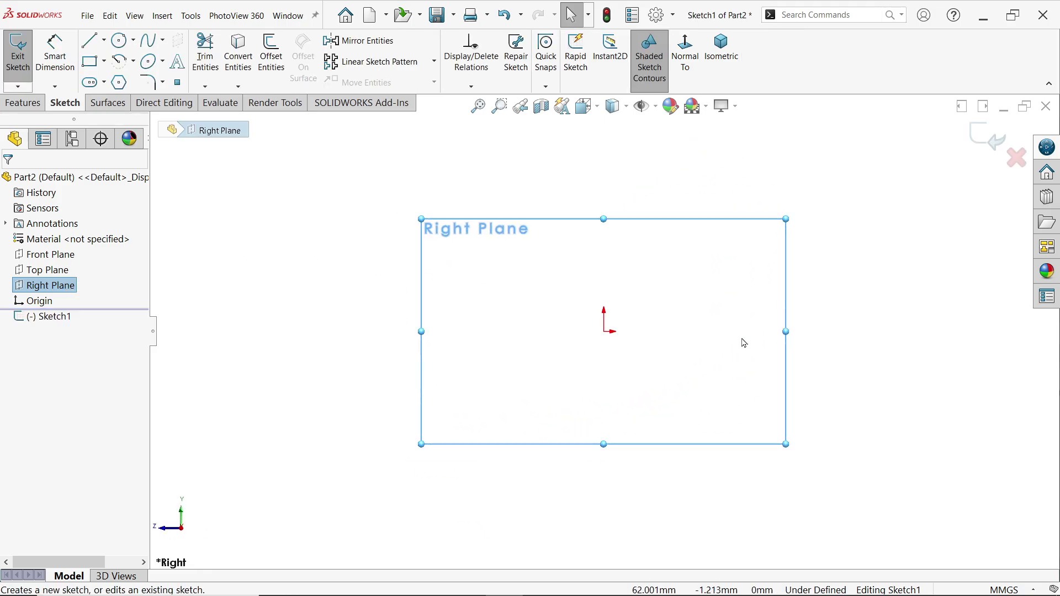
click(983, 590)
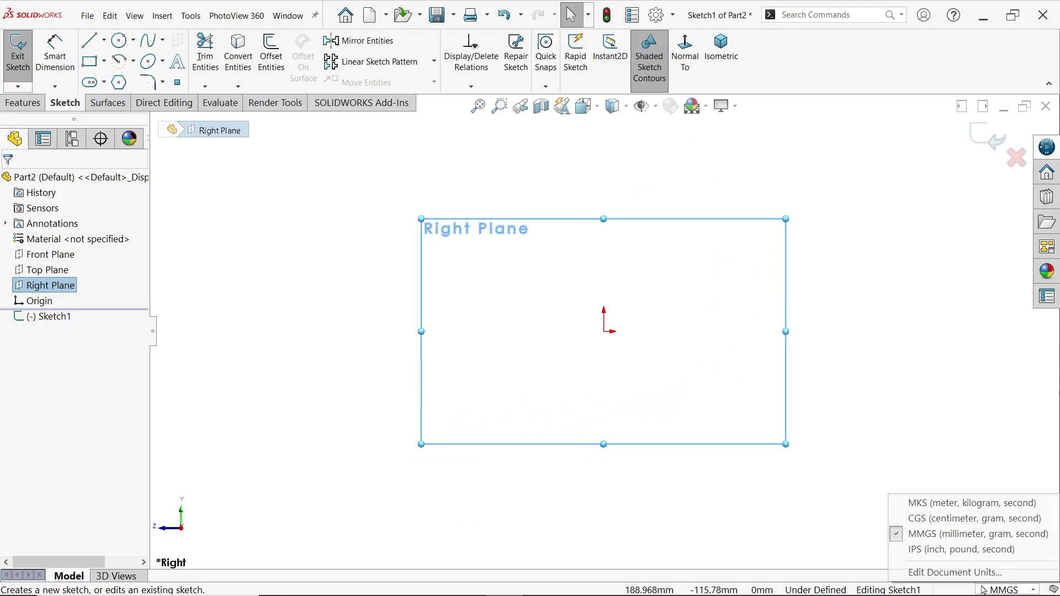
click(960, 535)
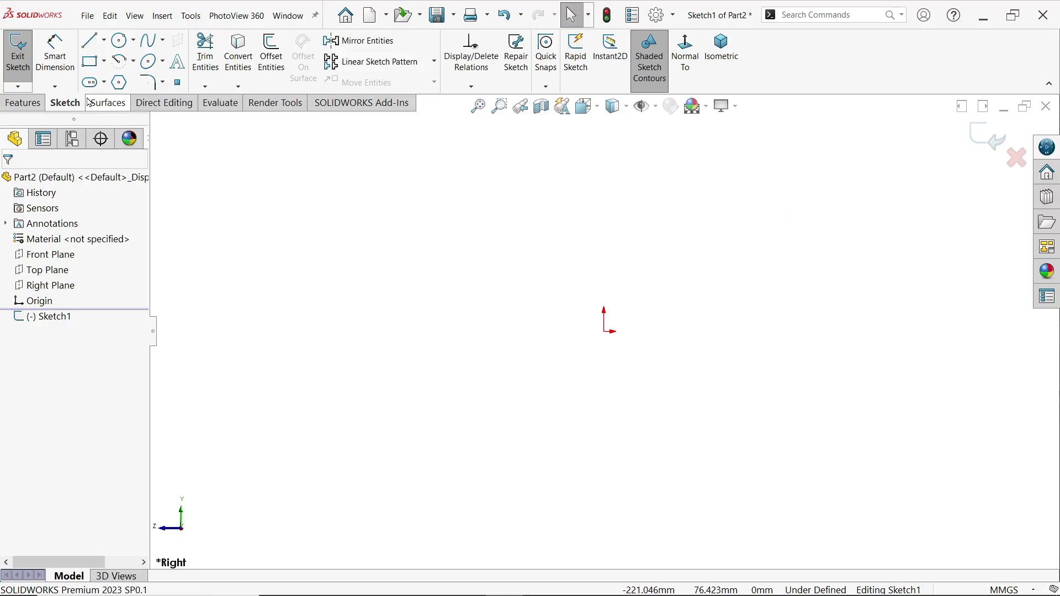
Step: Sketch a horizontal base line through the origin and a vertical line about 114 mm long rising from its right end
click(90, 40)
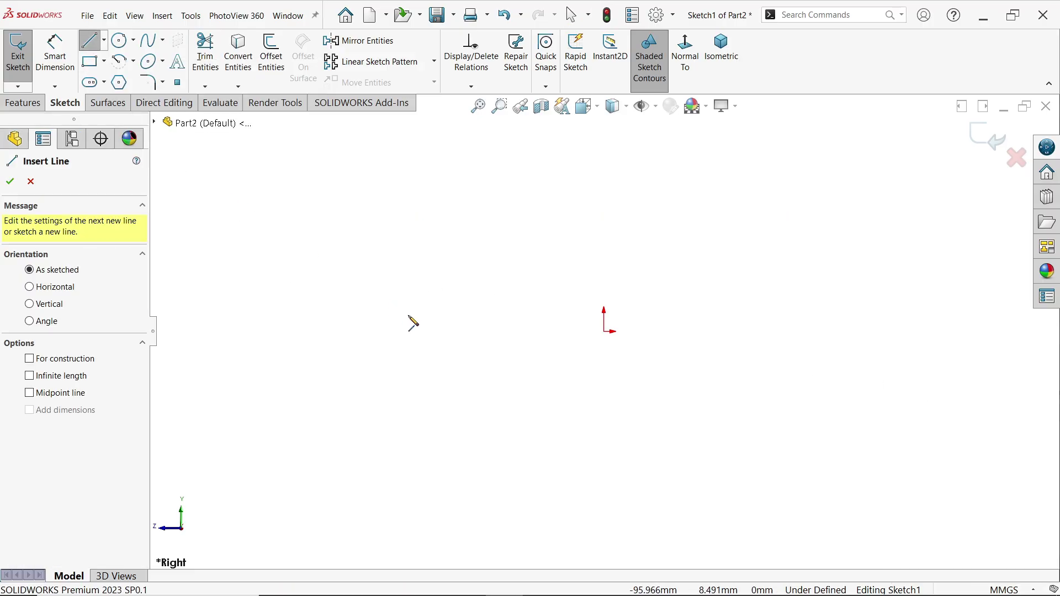
click(436, 332)
click(822, 332)
scroll(780, 282, up, 3)
click(730, 196)
scroll(689, 194, up, 3)
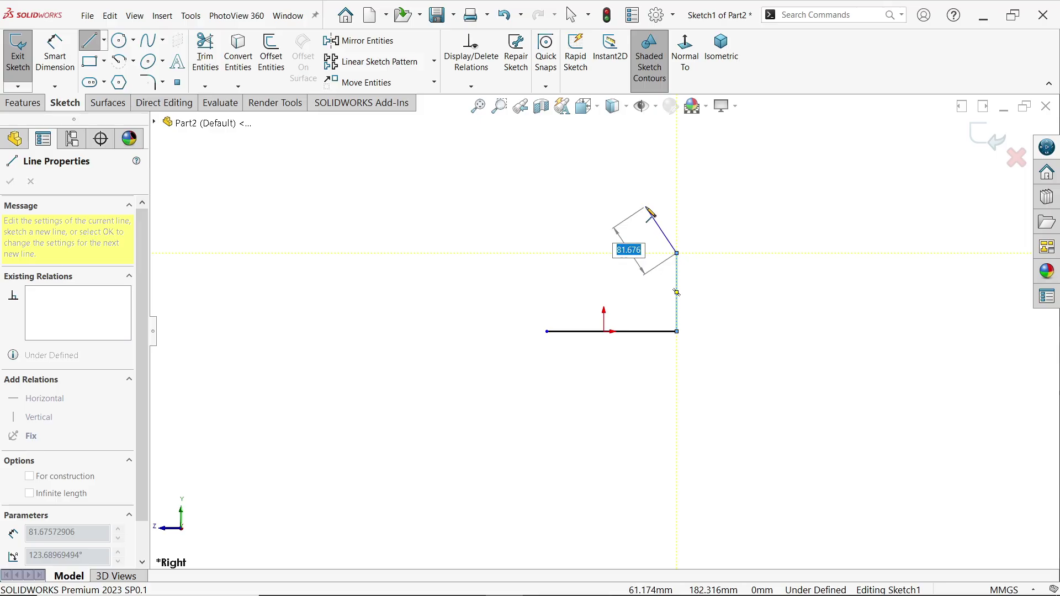
key(Escape)
scroll(599, 220, down, 4)
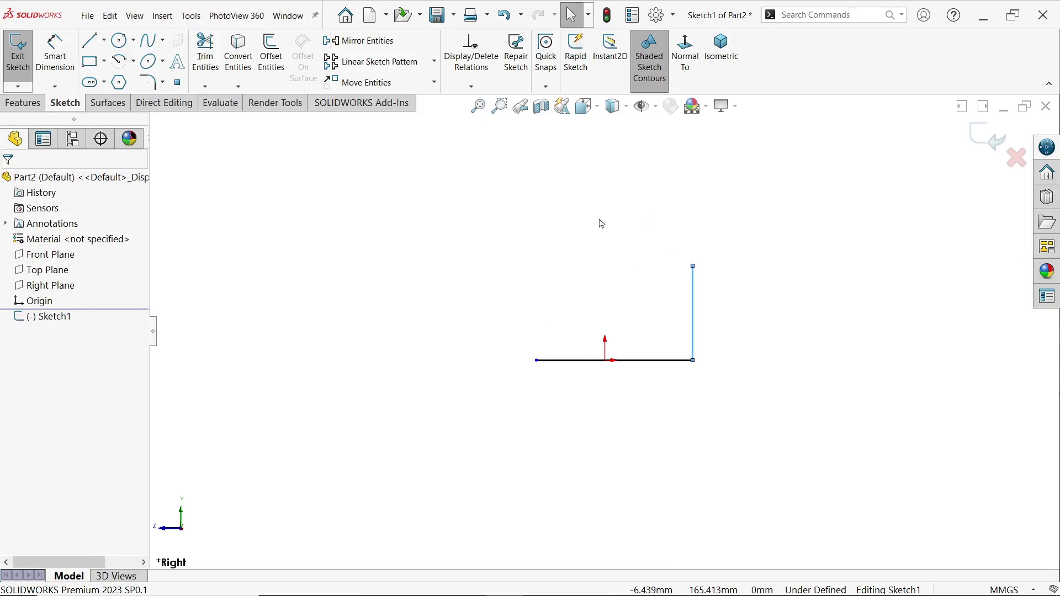
Step: Sketch a circle about 79 mm in diameter, centred about 185 mm vertically above the origin
click(119, 39)
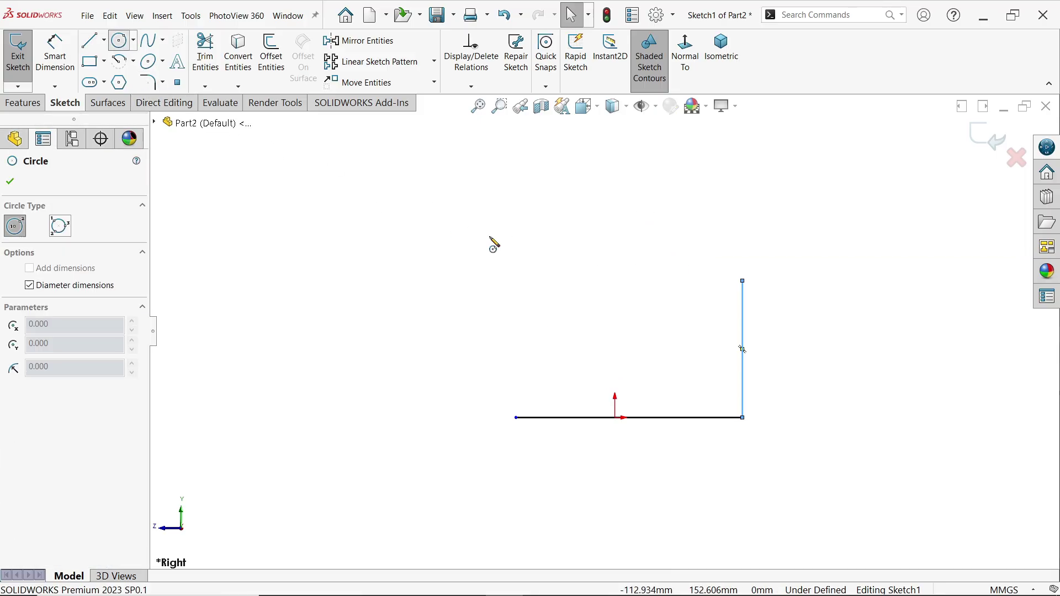
click(614, 196)
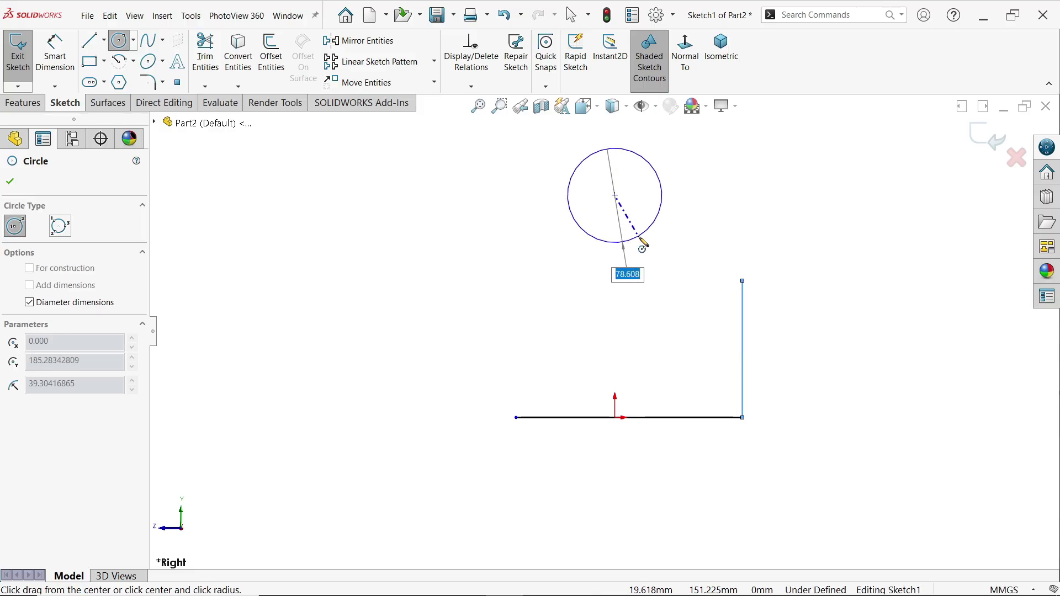
click(641, 238)
key(Escape)
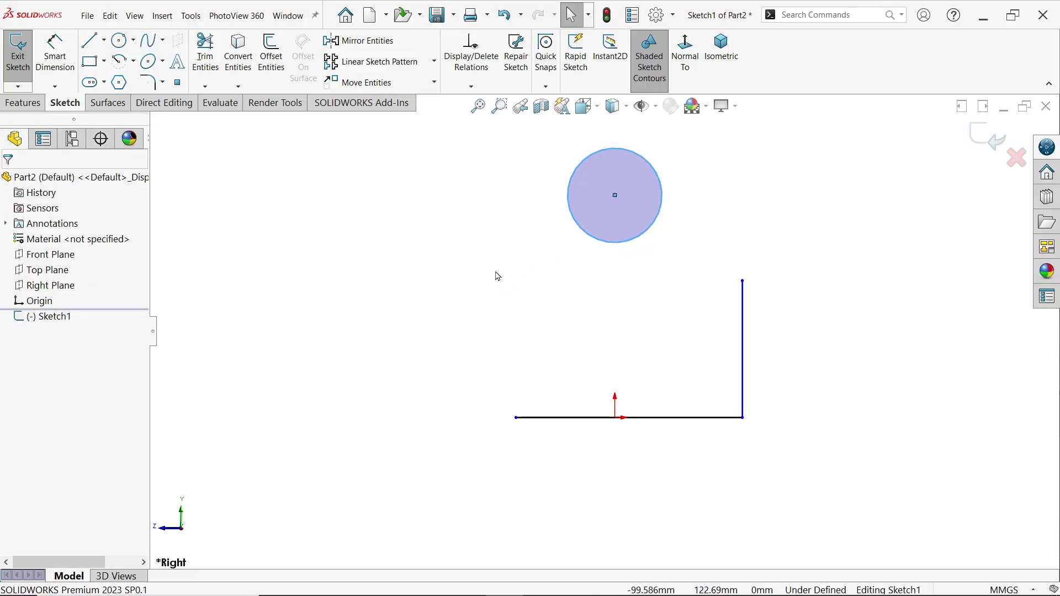
Step: Sketch a vertical line up from the base's left end, level with the right side, continued by a line about 101 mm long tangent to the circle
click(90, 39)
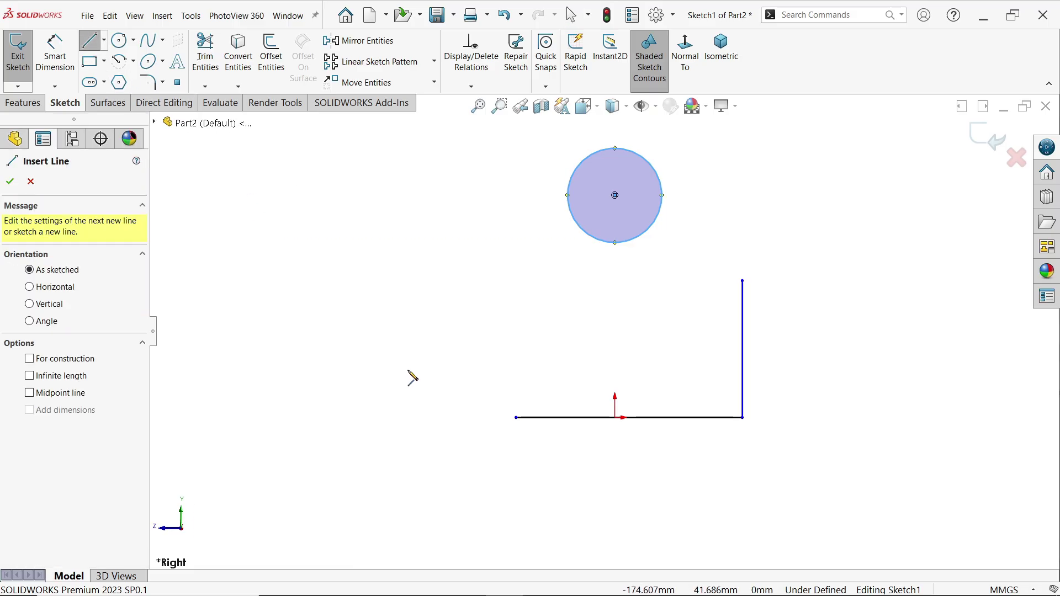
click(516, 417)
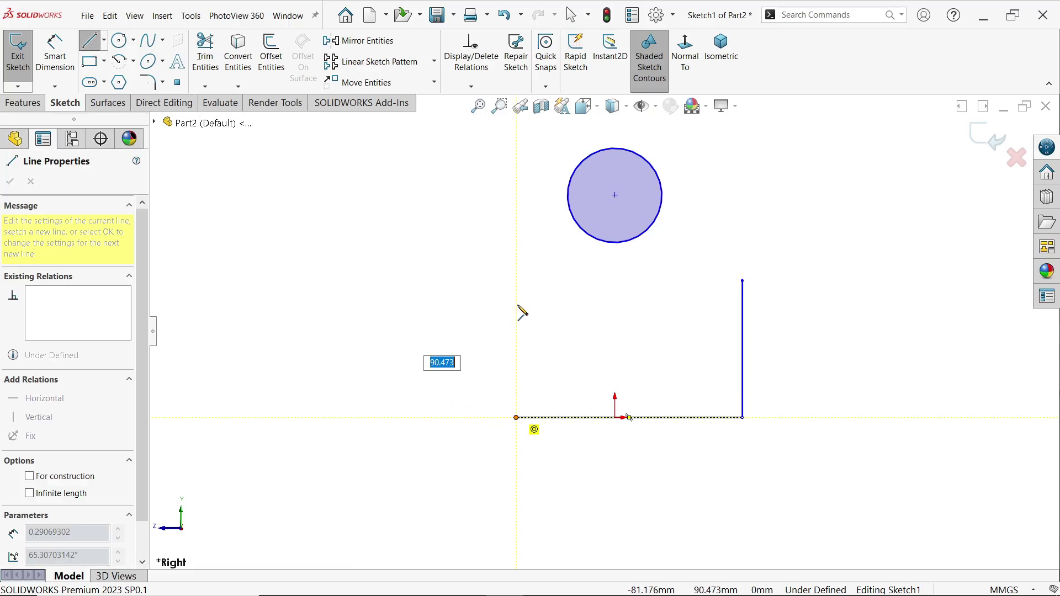
click(515, 281)
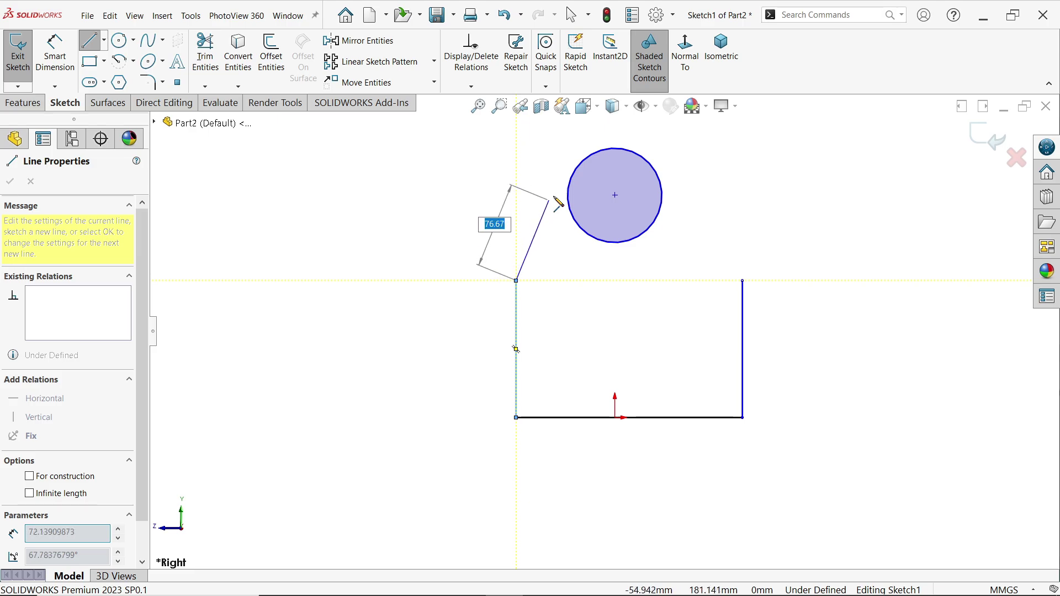
click(574, 175)
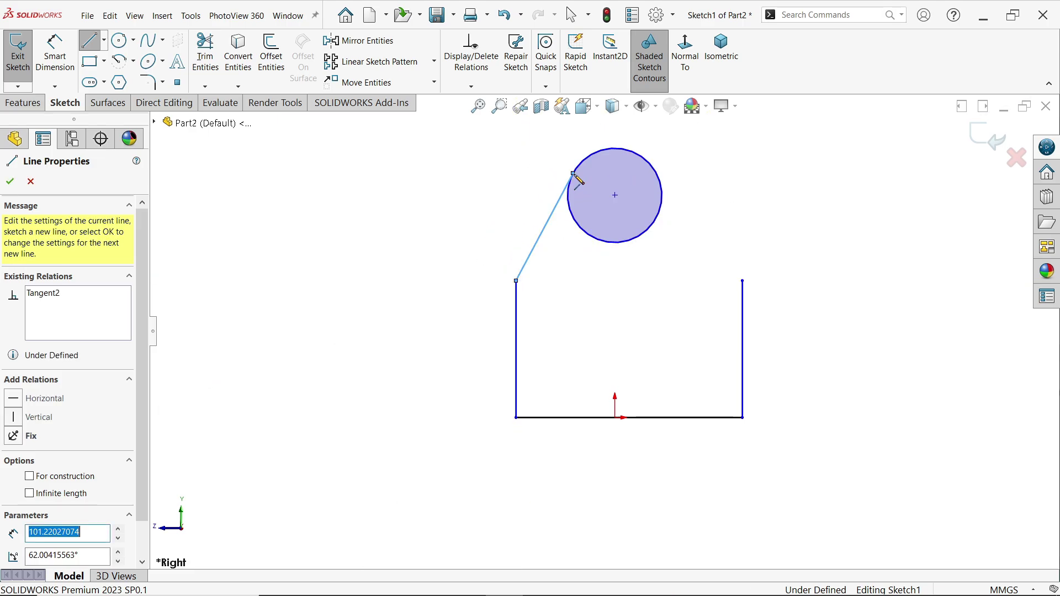
key(Escape)
key(Escape)
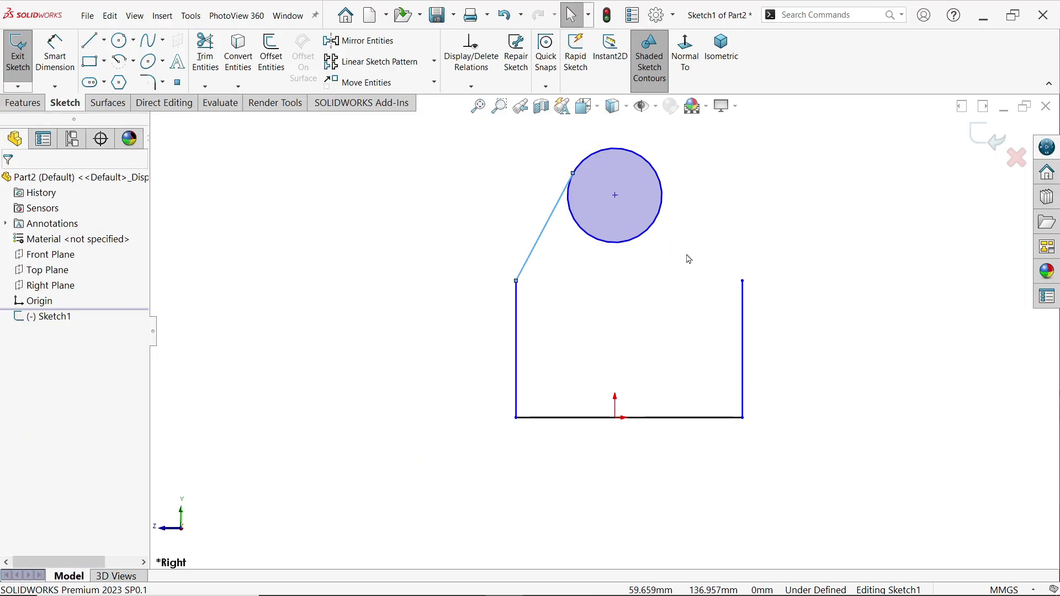
Step: Sketch a slanted line about 122 mm long from the right side's upper end, tangent to the circle
key(l)
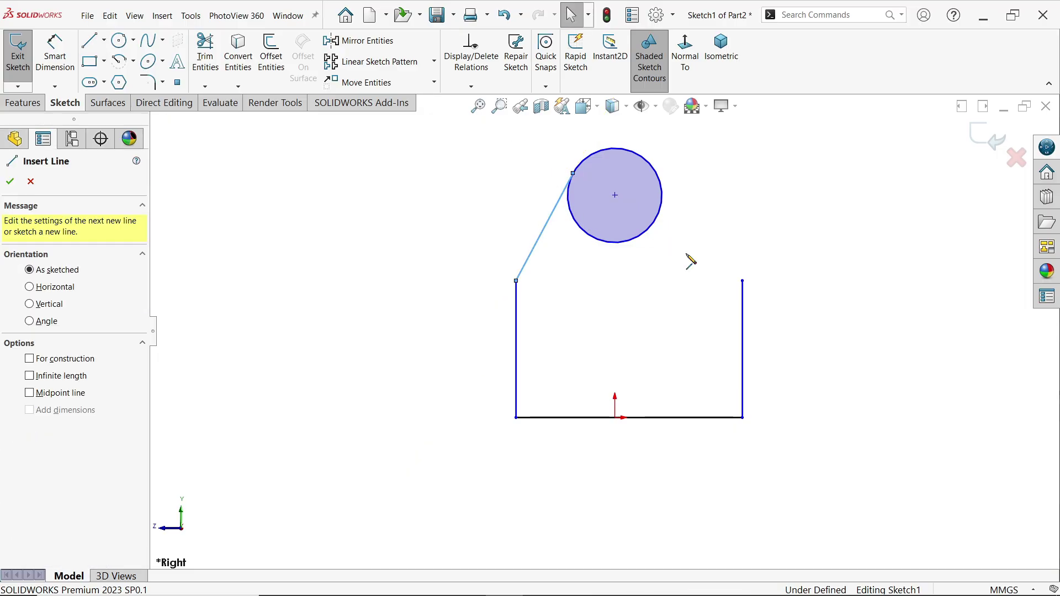
click(743, 281)
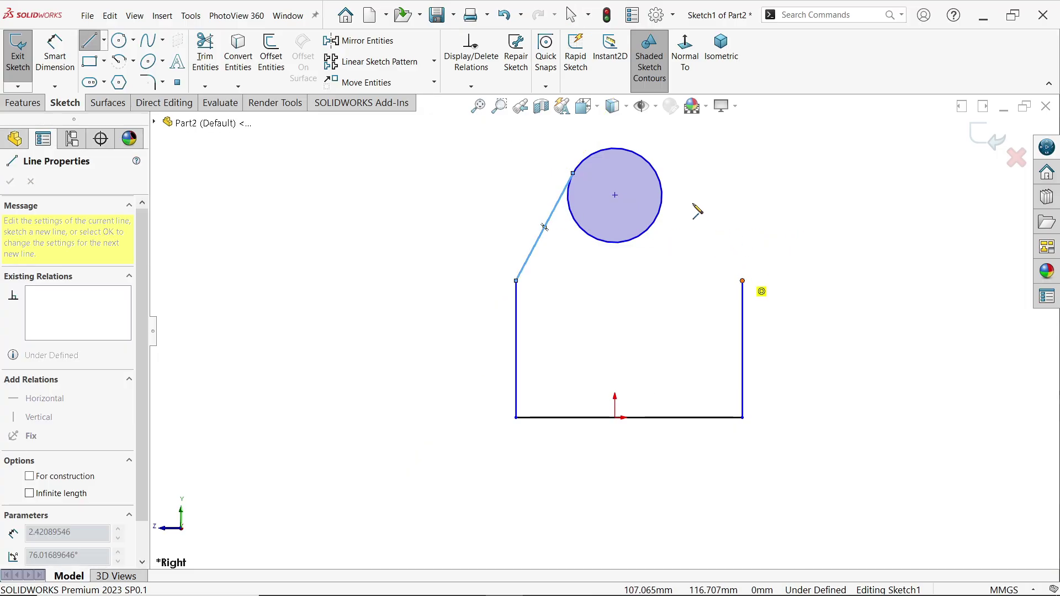
click(652, 166)
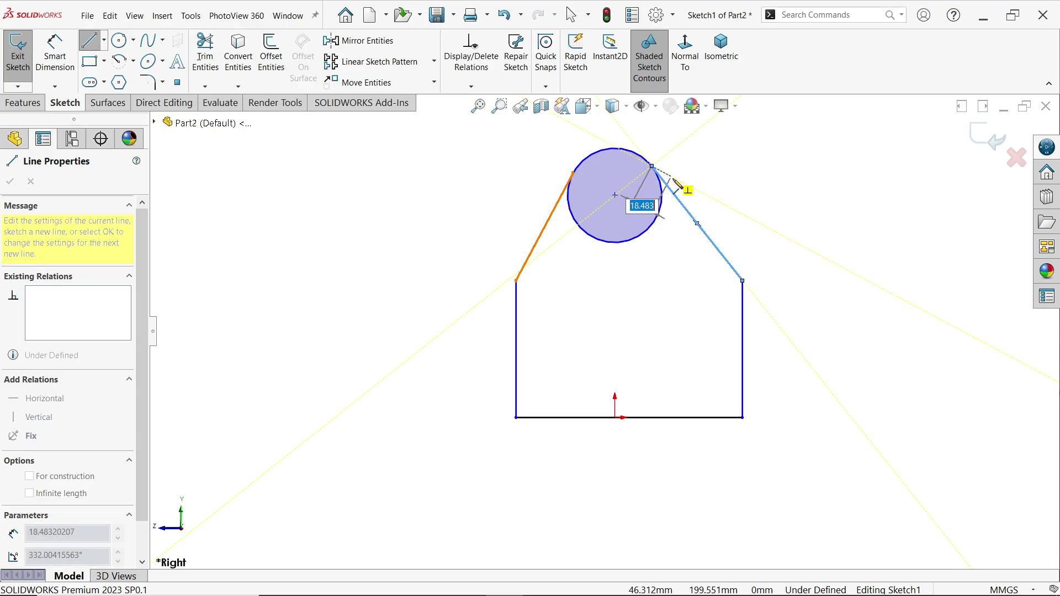
key(Escape)
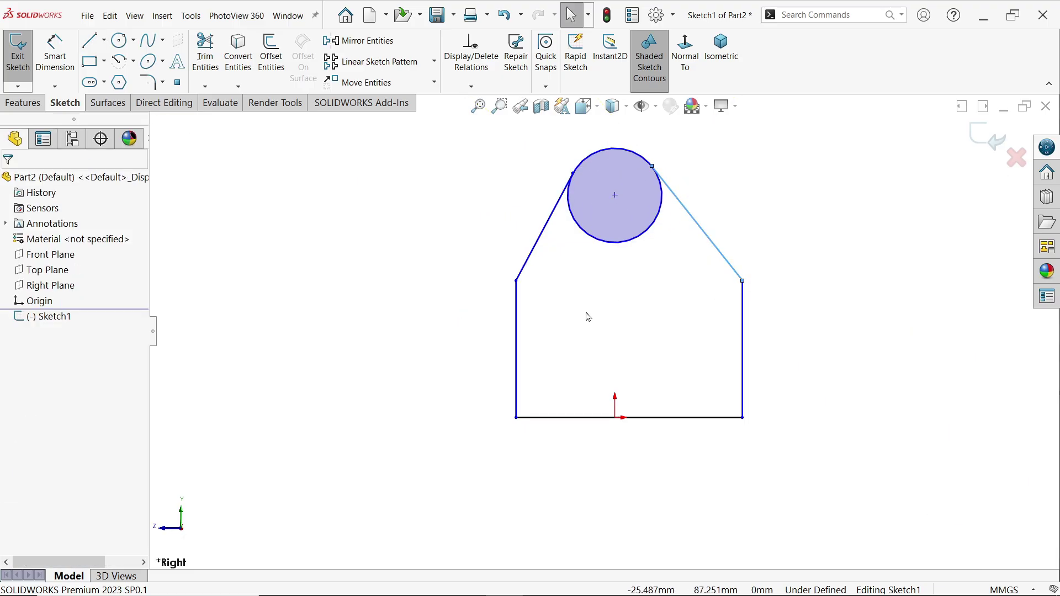
Step: Sketch a short vertical centerline upward from the origin
click(133, 40)
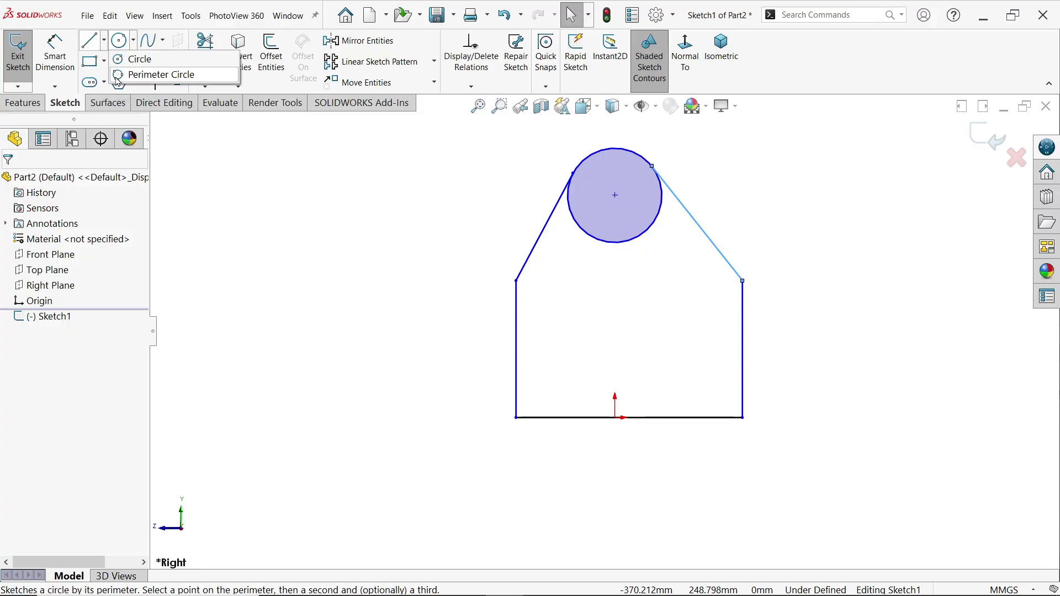
click(104, 40)
click(125, 75)
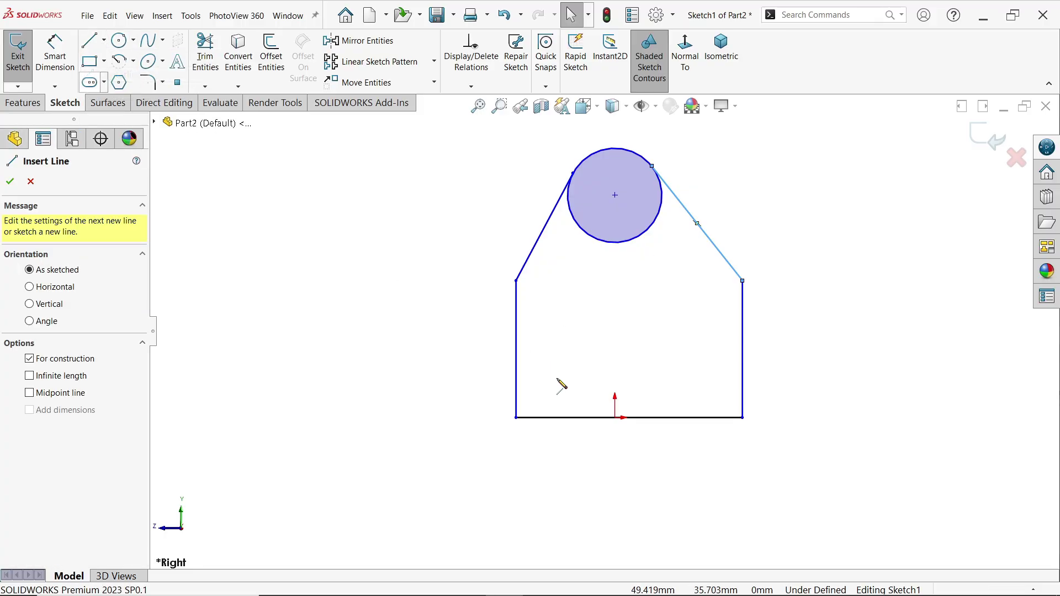
click(615, 417)
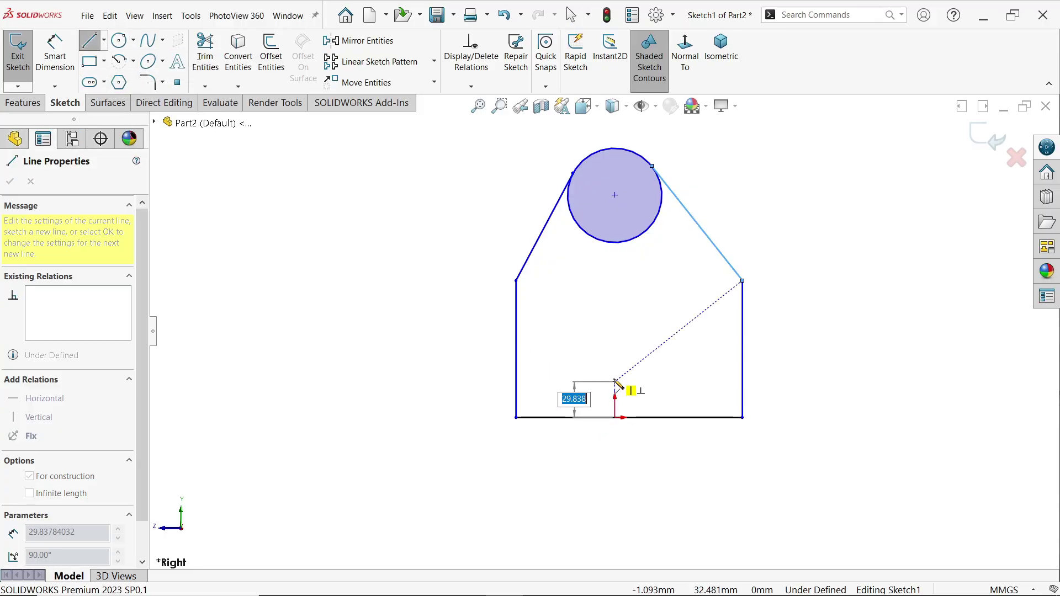
click(615, 366)
key(Escape)
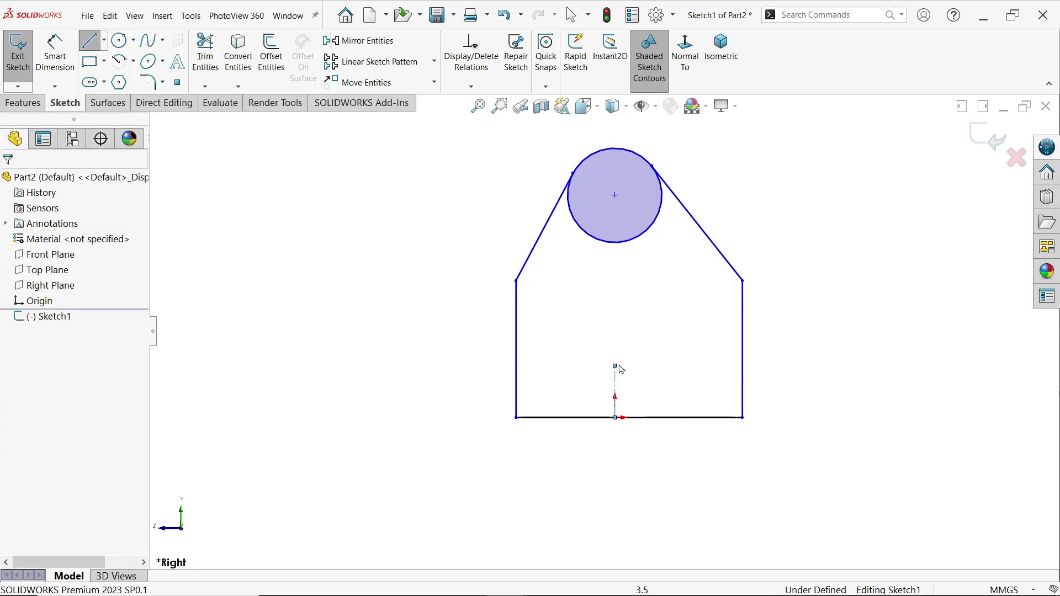
scroll(606, 273, down, 2)
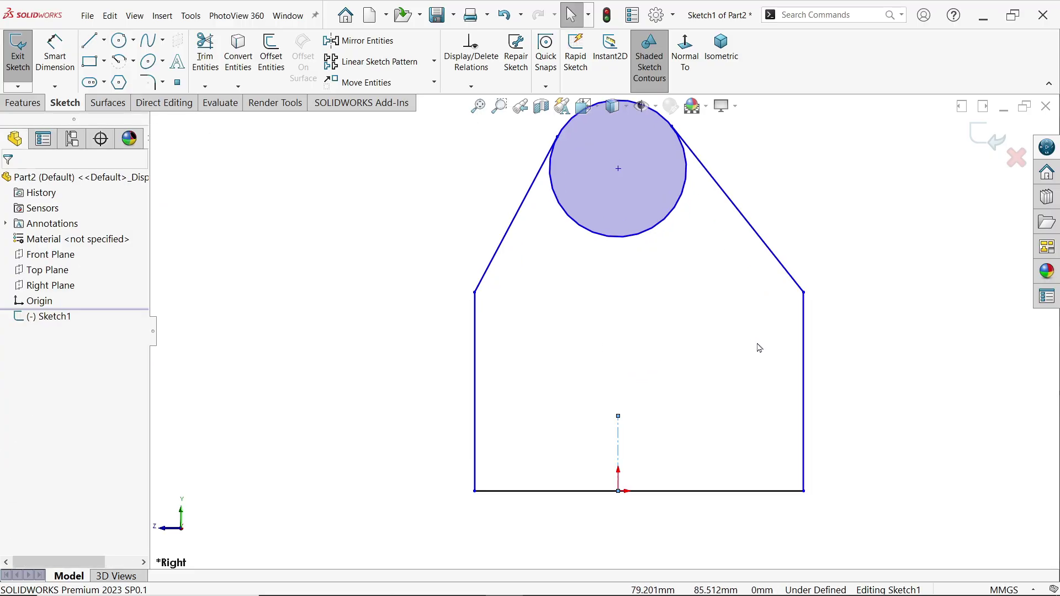
click(805, 376)
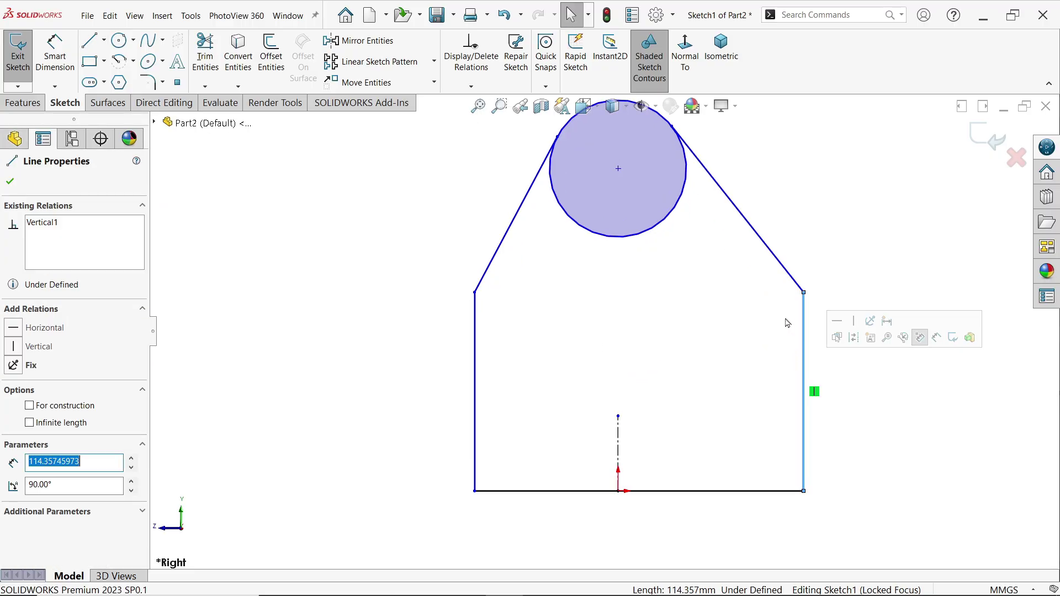
ctrl+click(794, 279)
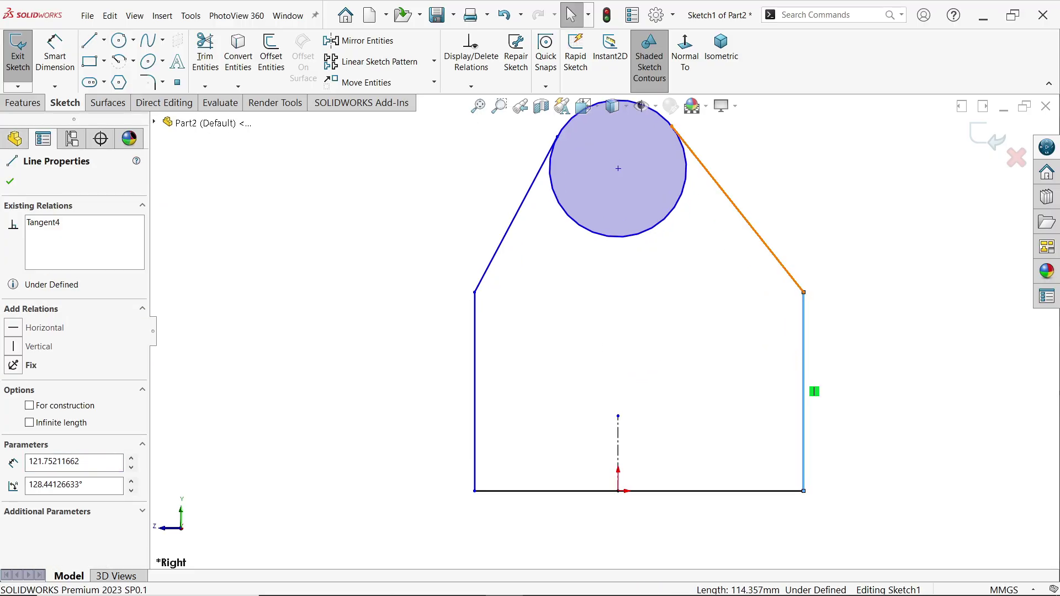
ctrl+click(491, 300)
ctrl+click(493, 268)
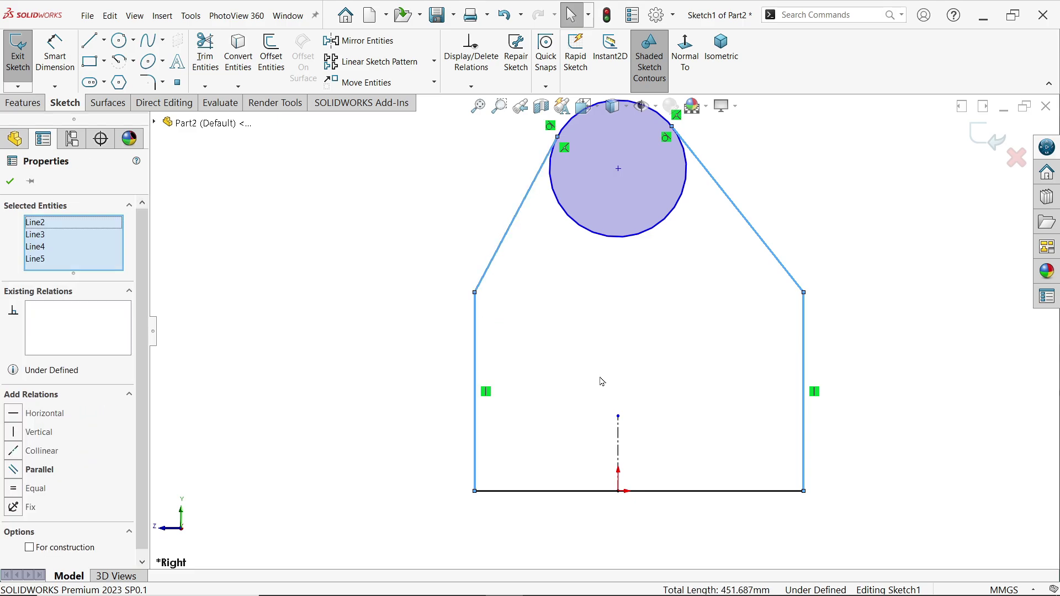
ctrl+click(618, 431)
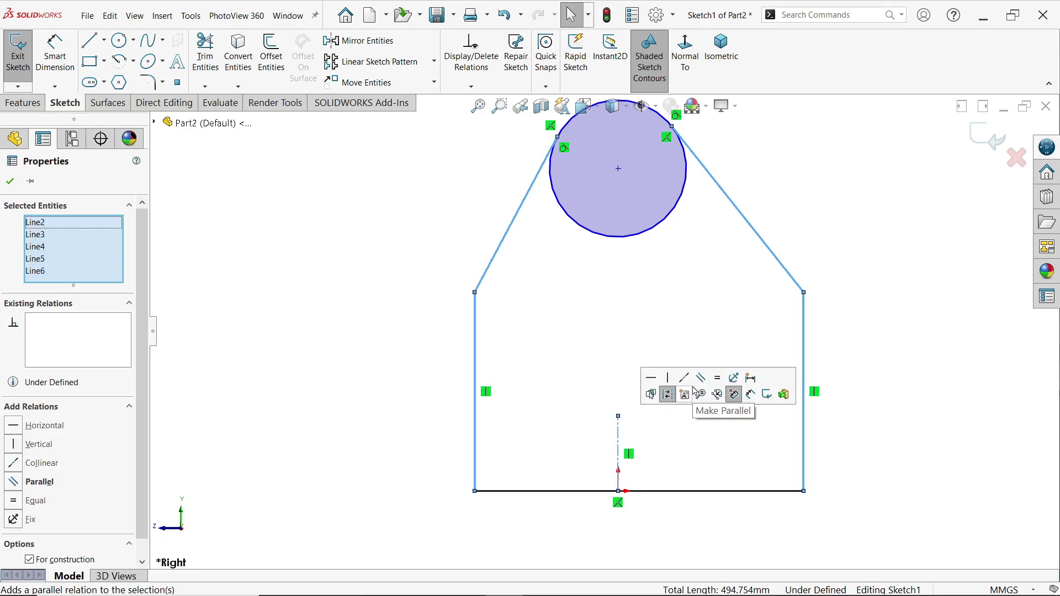
click(854, 324)
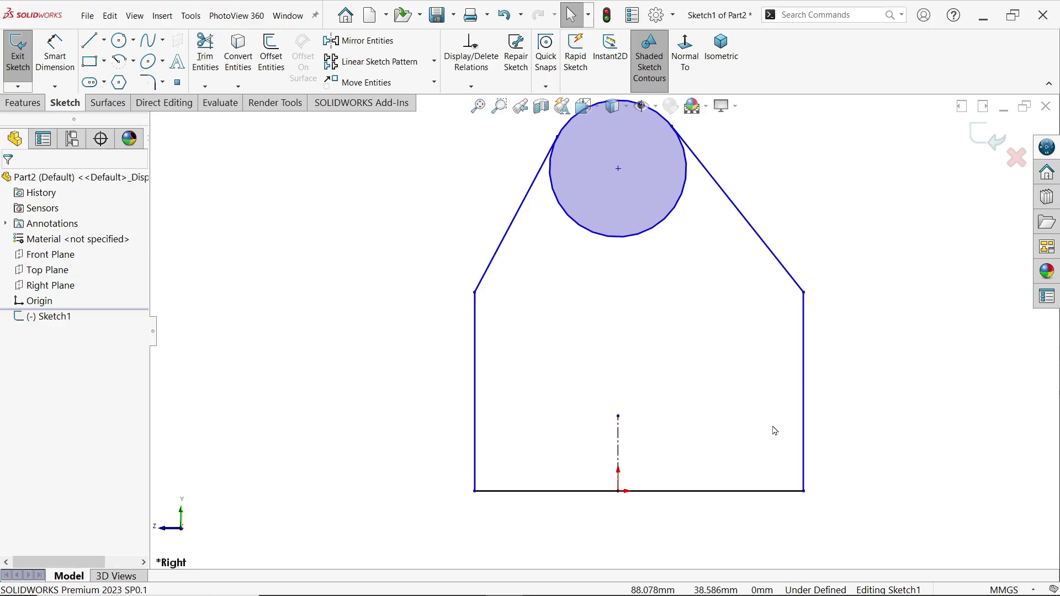
Step: Make the profile's two vertical side lines symmetric about the centerline
click(804, 438)
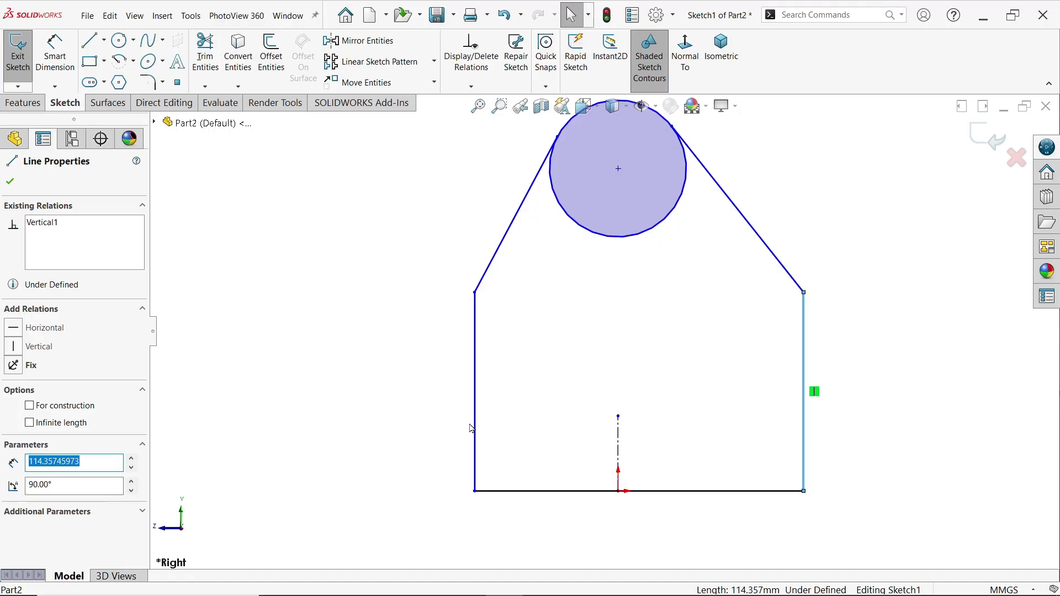
ctrl+click(475, 389)
ctrl+click(619, 442)
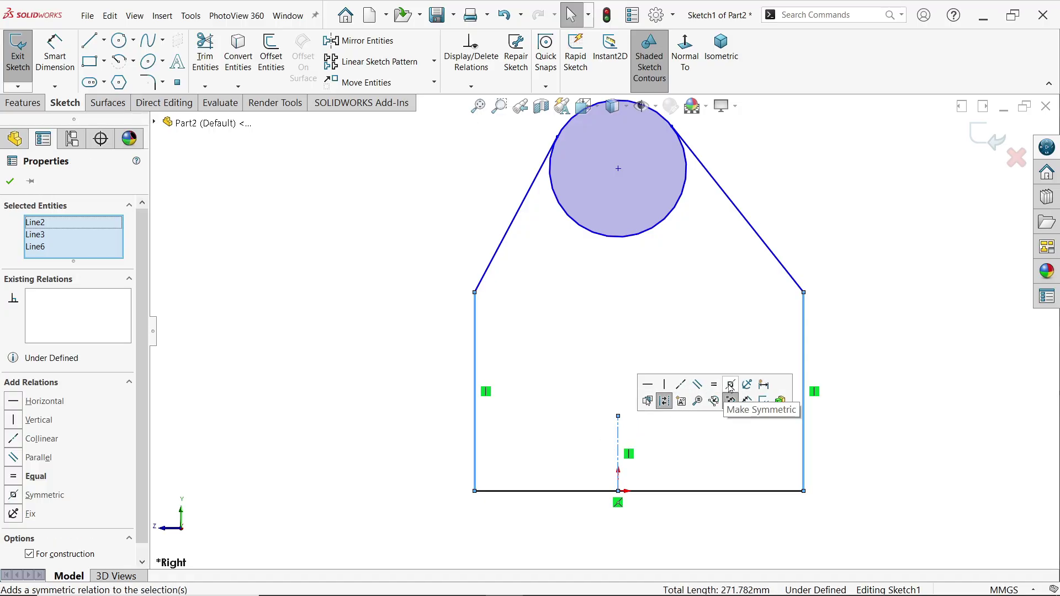
click(732, 387)
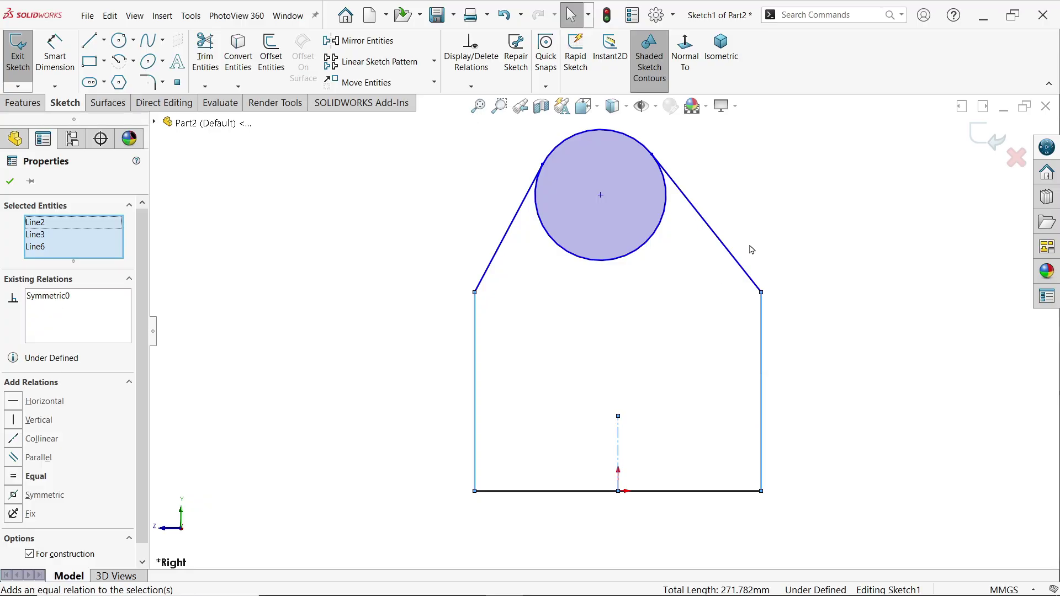
Step: Add a vertical relation between the circle's centre and the origin
click(601, 197)
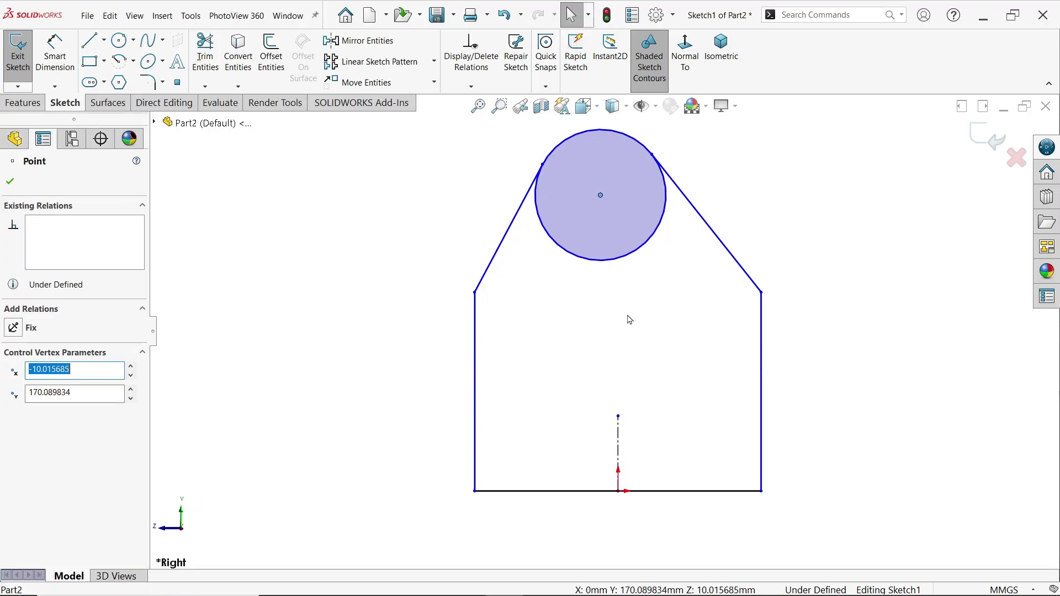
ctrl+click(620, 492)
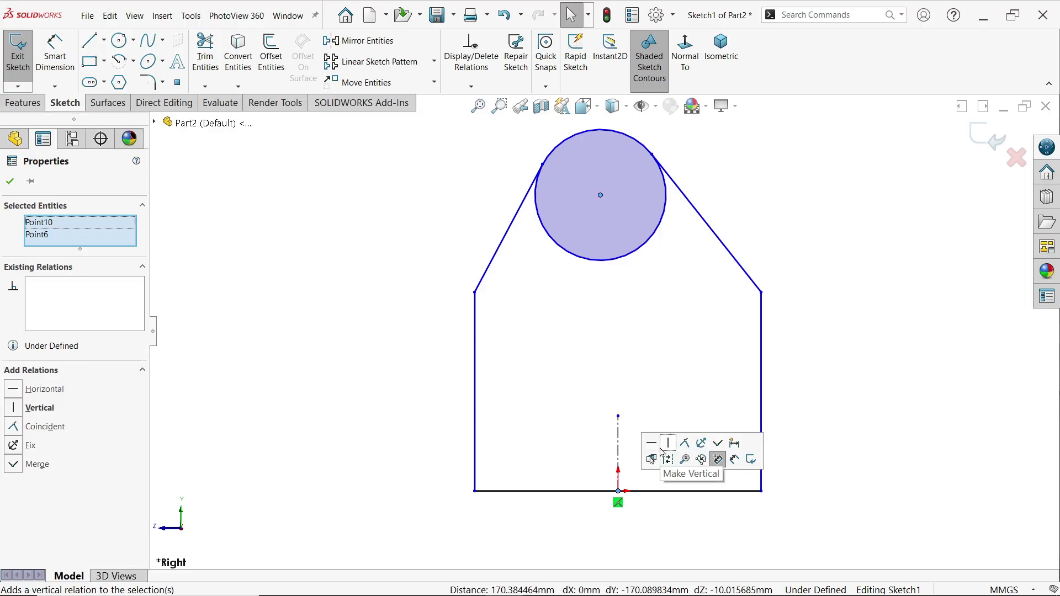
click(671, 446)
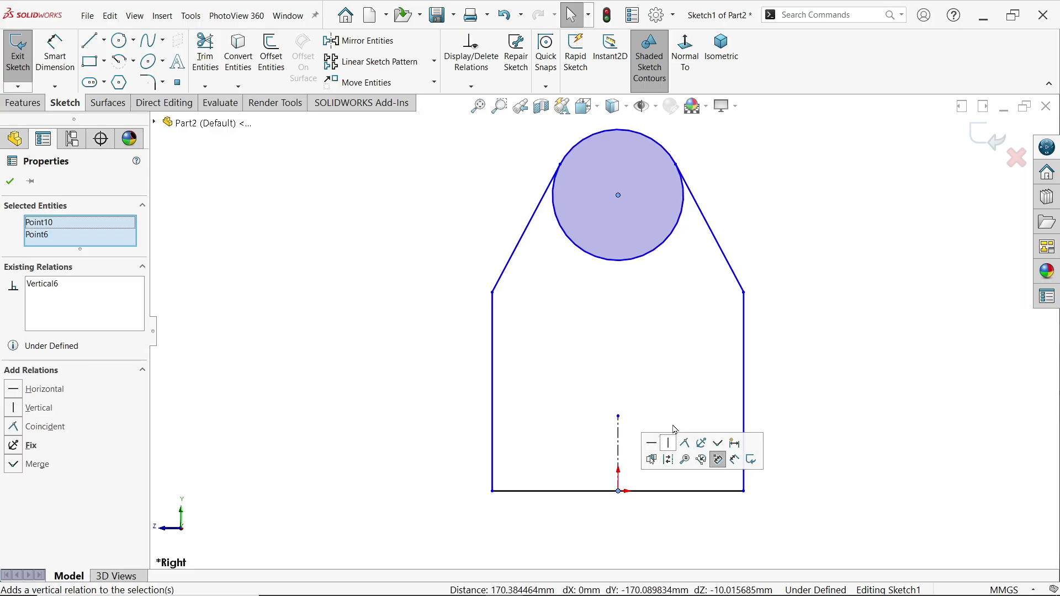
Step: Make the two vertical side lines equal in length
click(494, 327)
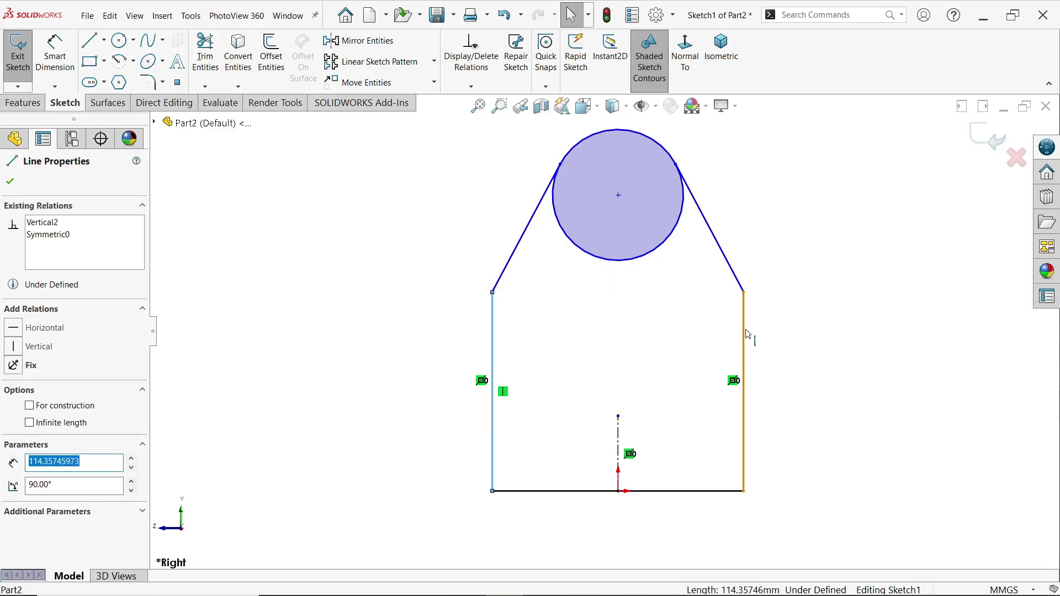
ctrl+click(745, 333)
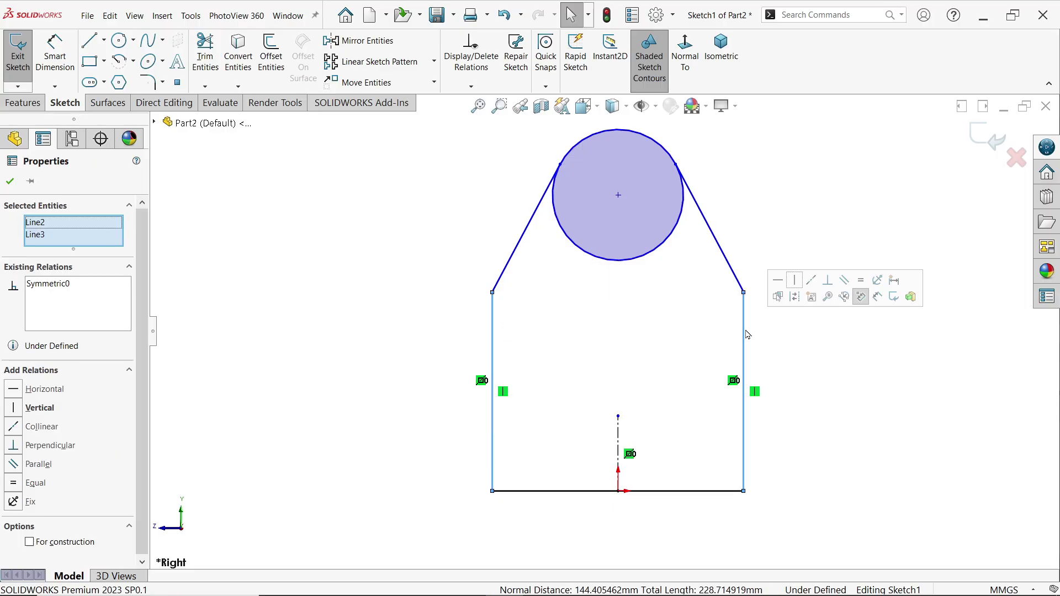
click(862, 281)
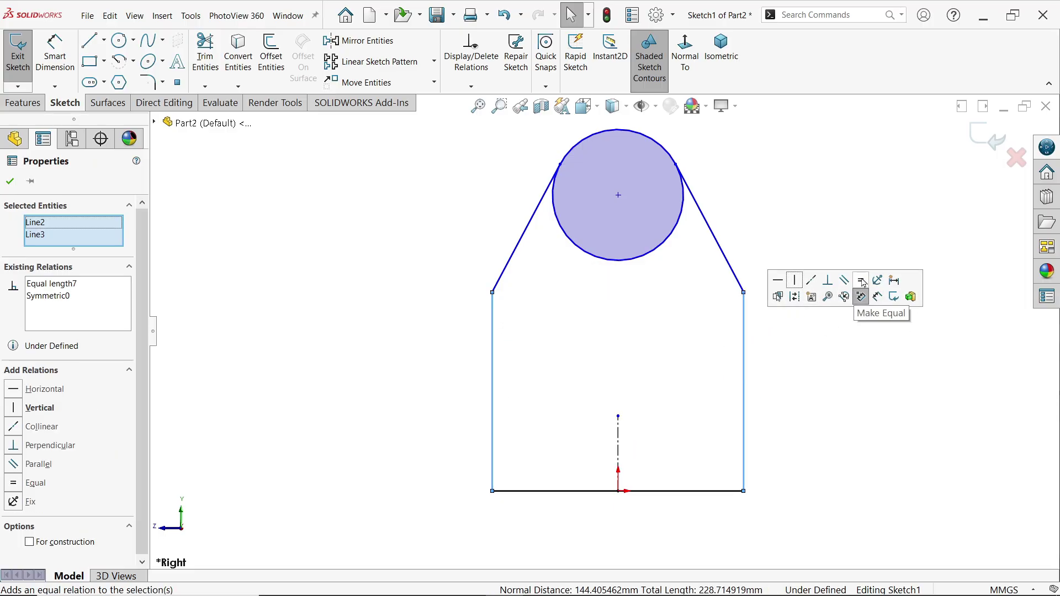
Step: Dimension the base line's length as 60+60, giving 120 mm
click(54, 55)
scroll(618, 417, up, 1)
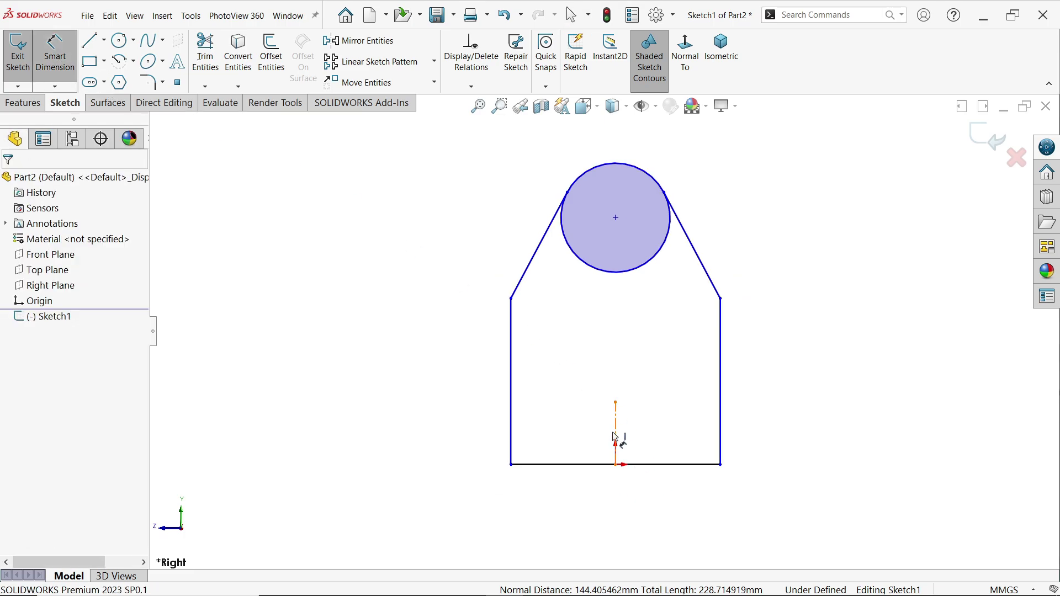
click(644, 470)
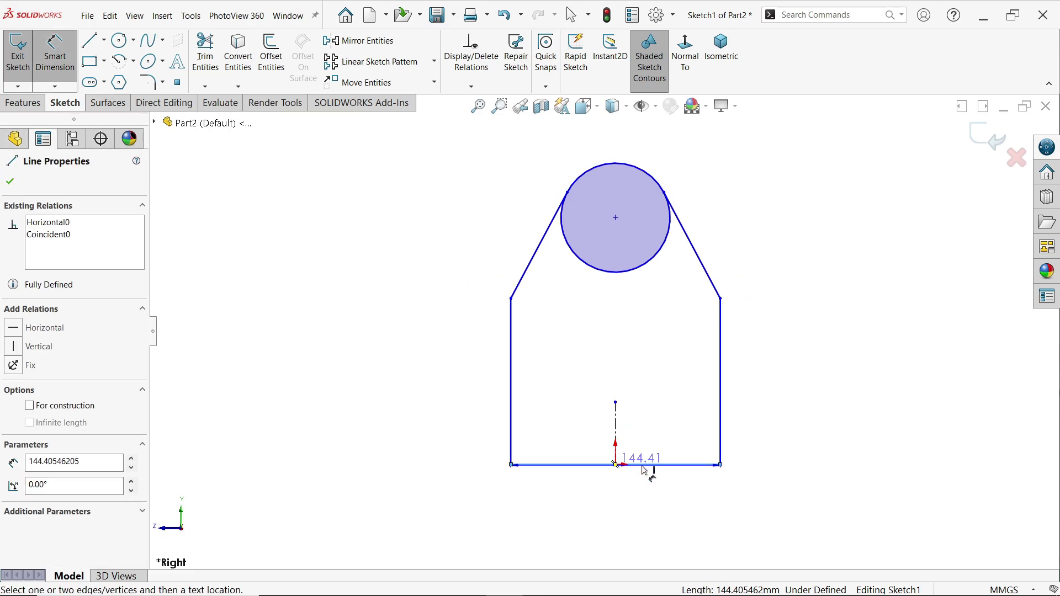
click(622, 507)
text(60+60)
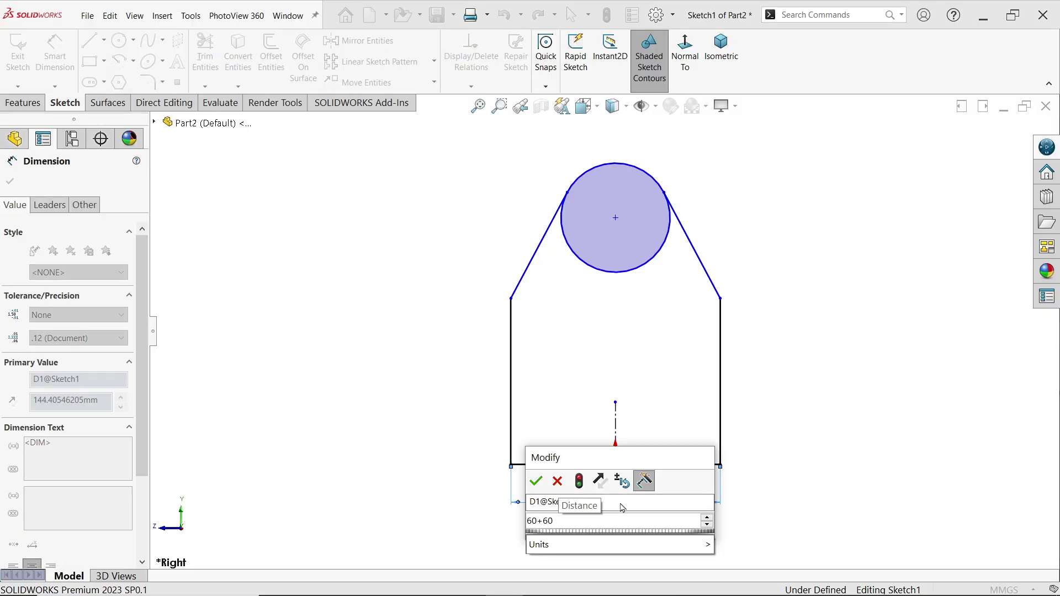
key(Return)
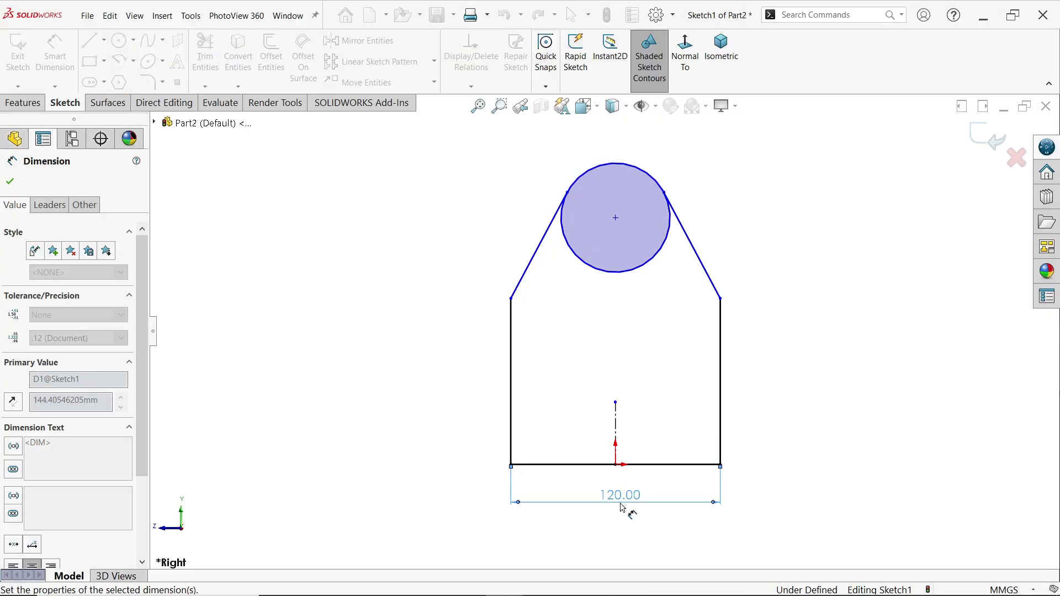
Step: Add a driven dimension from the origin to the base line's right end, placed below the base
click(613, 459)
click(764, 458)
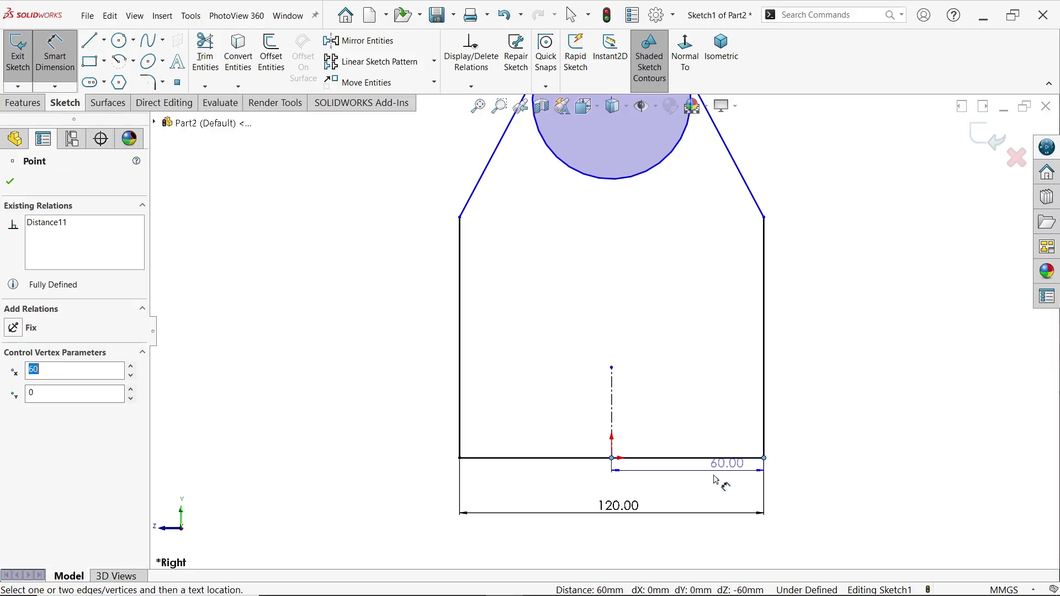
click(723, 486)
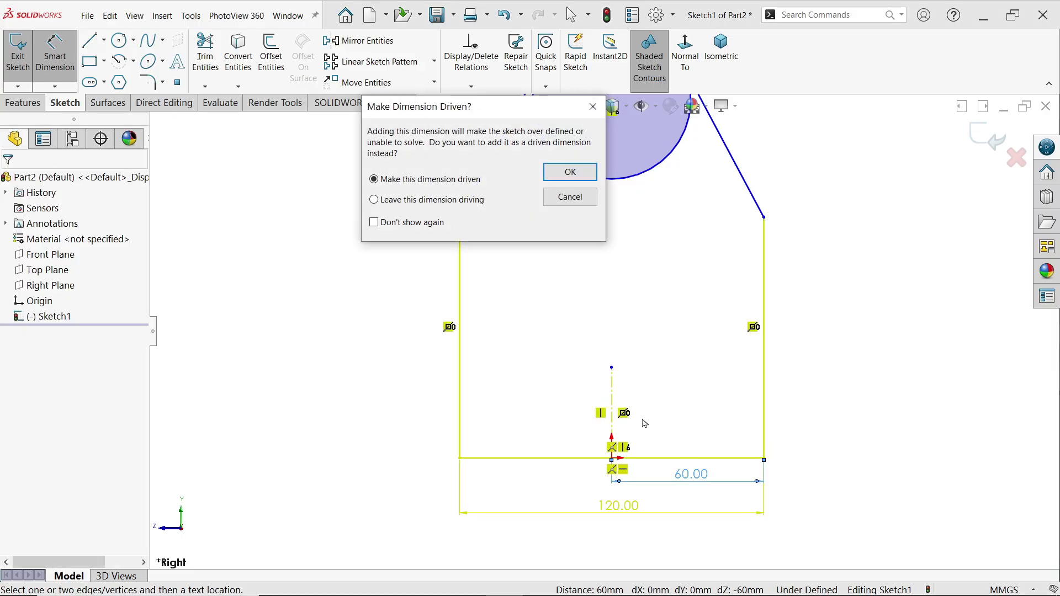
click(570, 172)
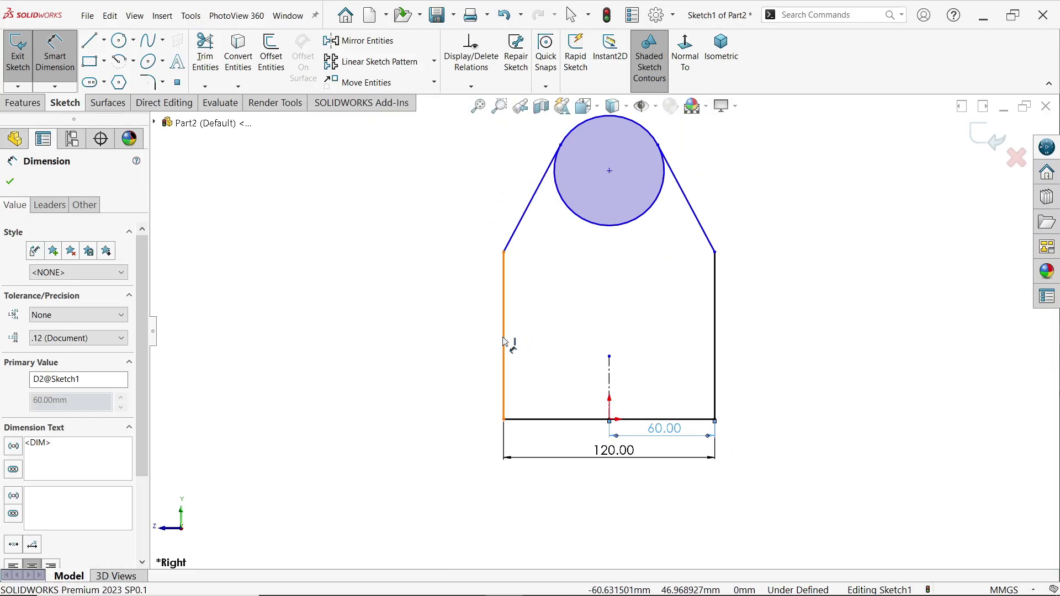
Step: Dimension the left vertical side's length at 66 mm
click(504, 341)
click(444, 346)
text(66)
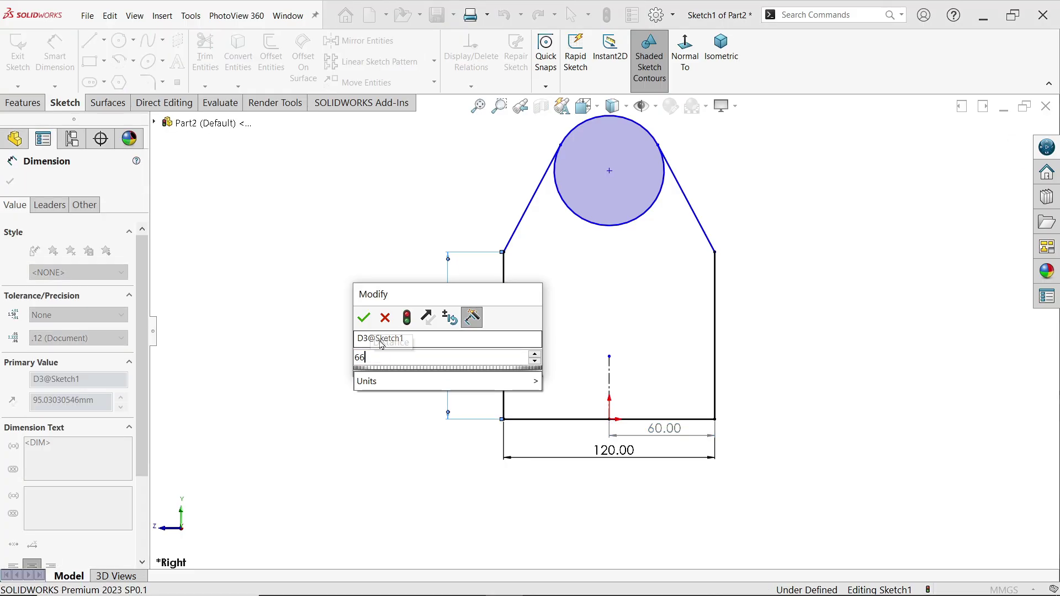
click(363, 317)
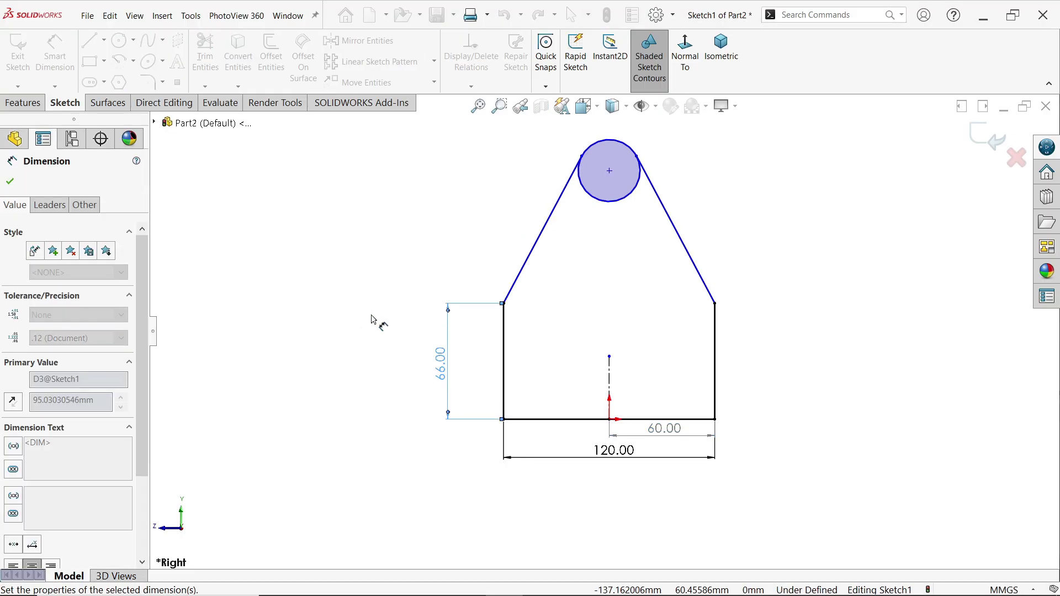
Step: Dimension the height of the circle's centre above the origin at 100 mm
click(609, 171)
click(609, 419)
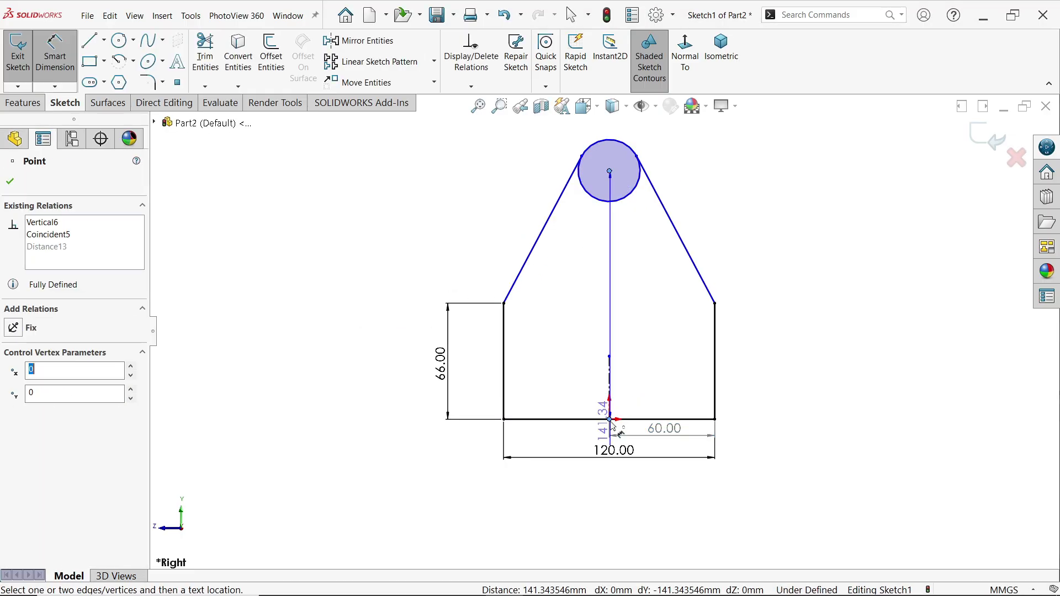
click(781, 315)
text(100)
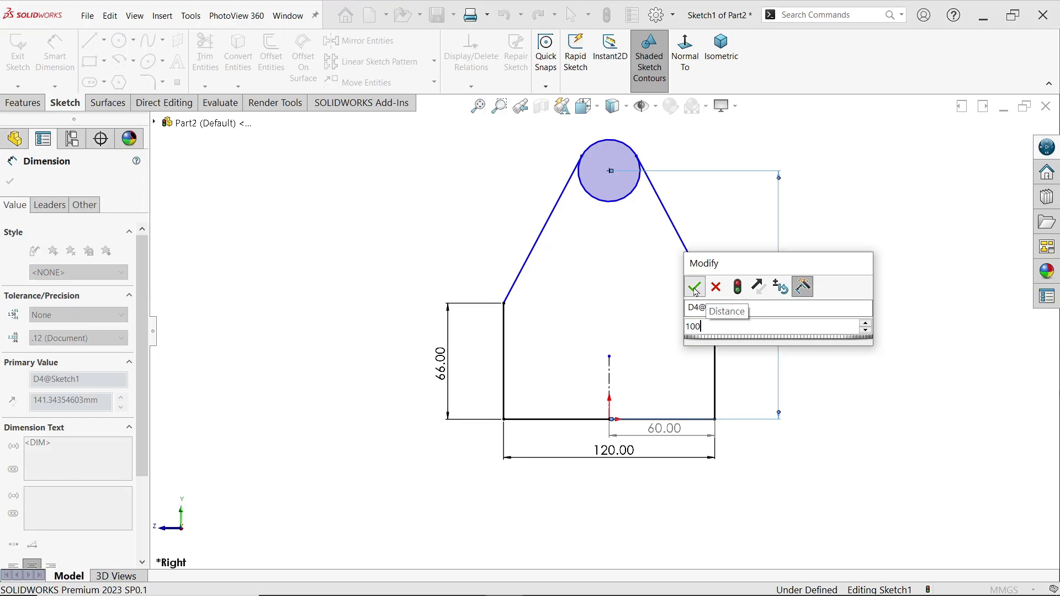
click(695, 287)
Step: Dimension the circle's diameter at 44 mm
scroll(643, 185, down, 2)
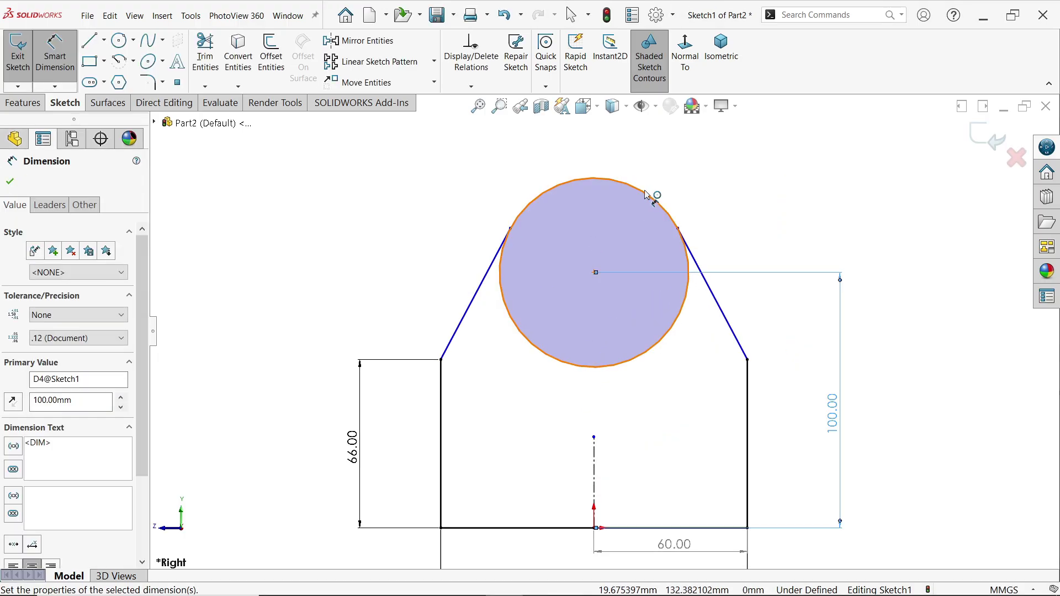
click(649, 194)
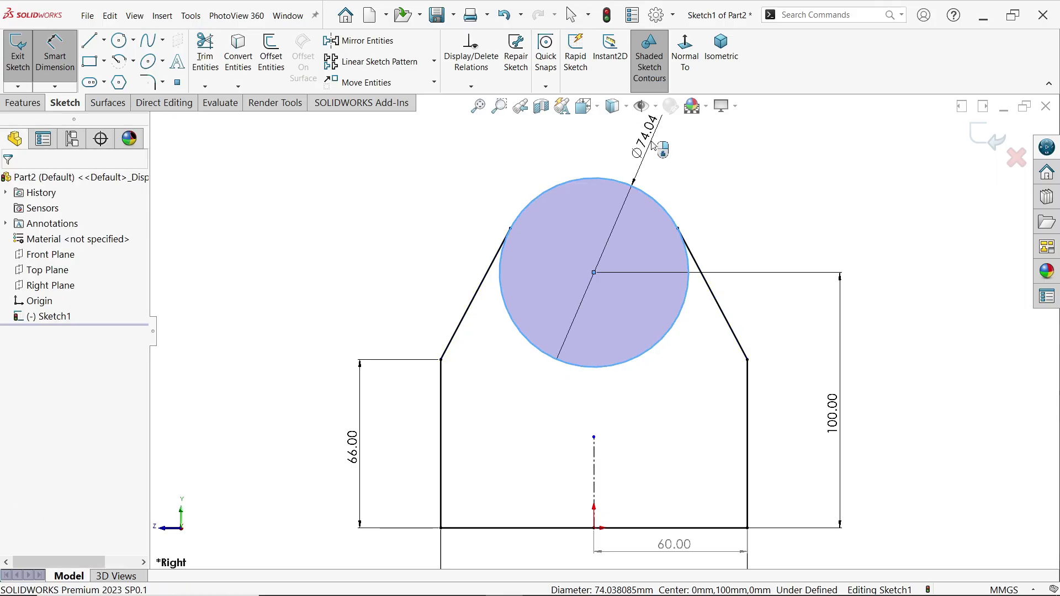
click(653, 145)
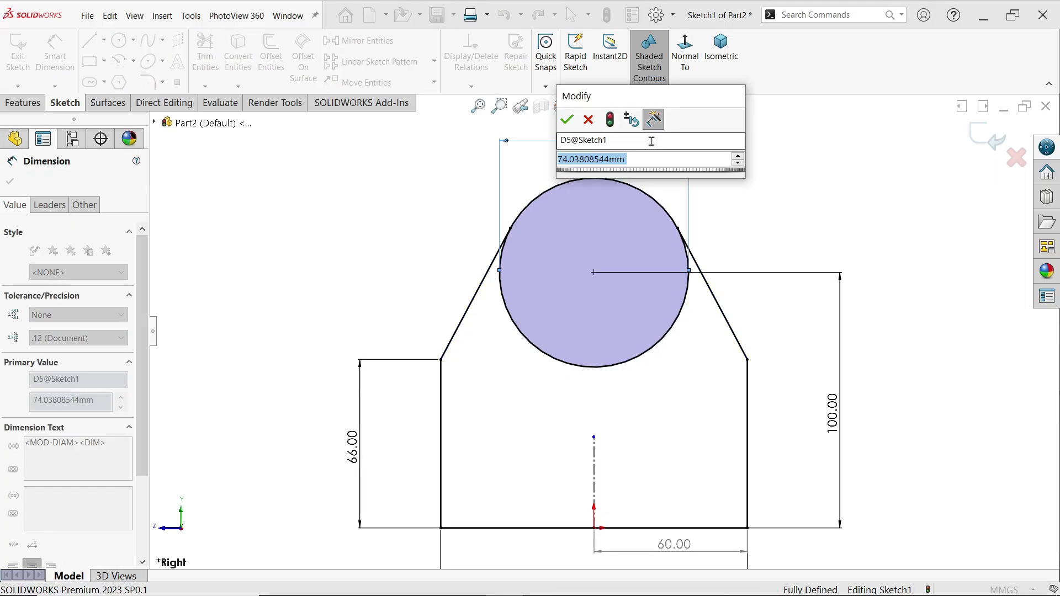
text(=)
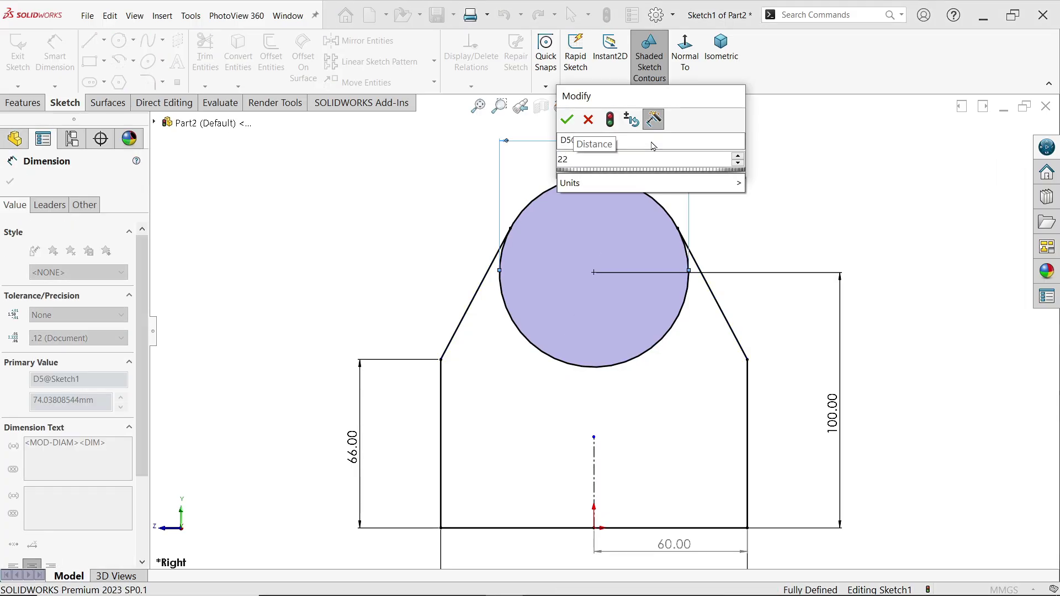
key(Escape)
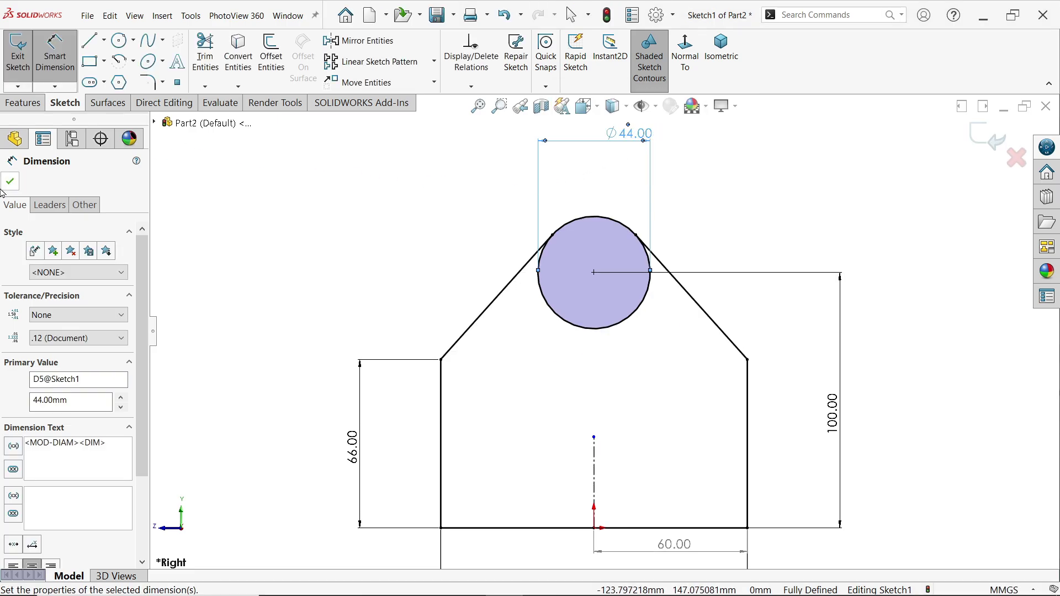
click(17, 186)
Step: Display the circle's diameter dimension as a radius and place its label to the circle's upper left
click(643, 142)
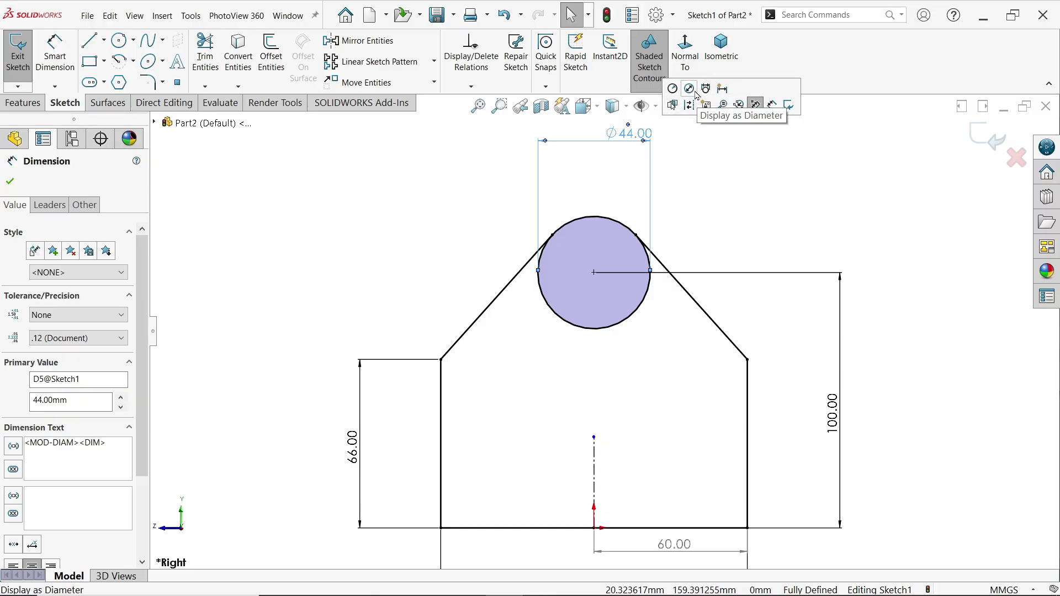
click(673, 89)
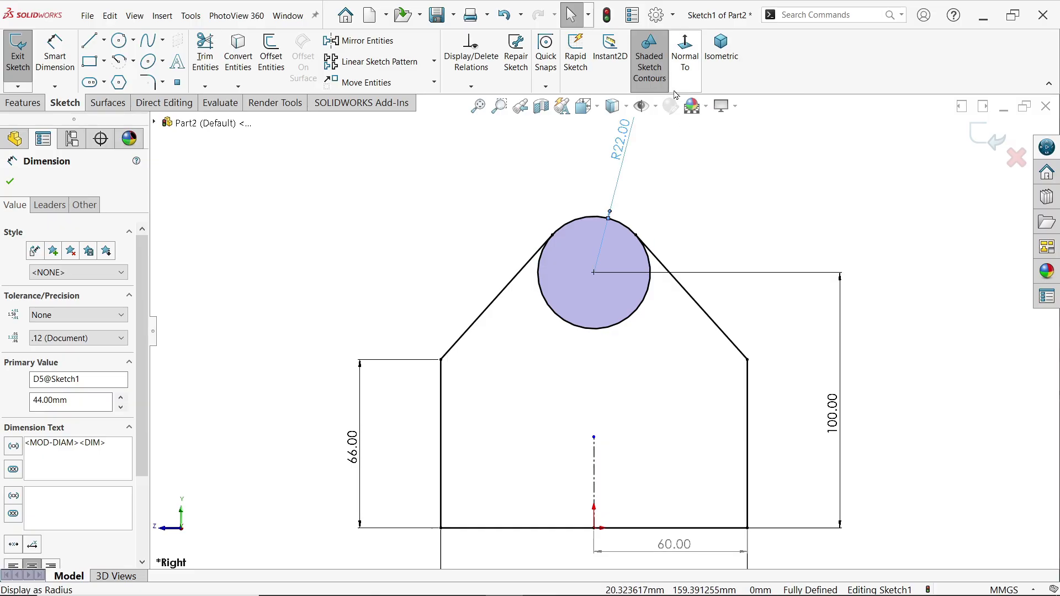
drag(610, 175, 505, 208)
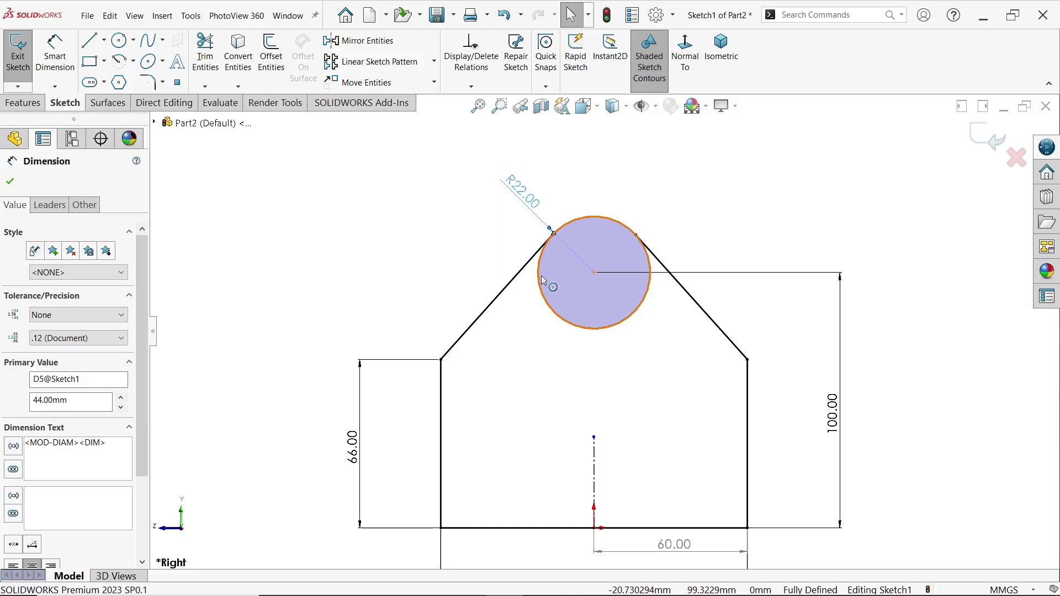
Step: Switch to the Exercise 208 drawing in the image viewer to check the bracket's dimensions
key(alt+Tab)
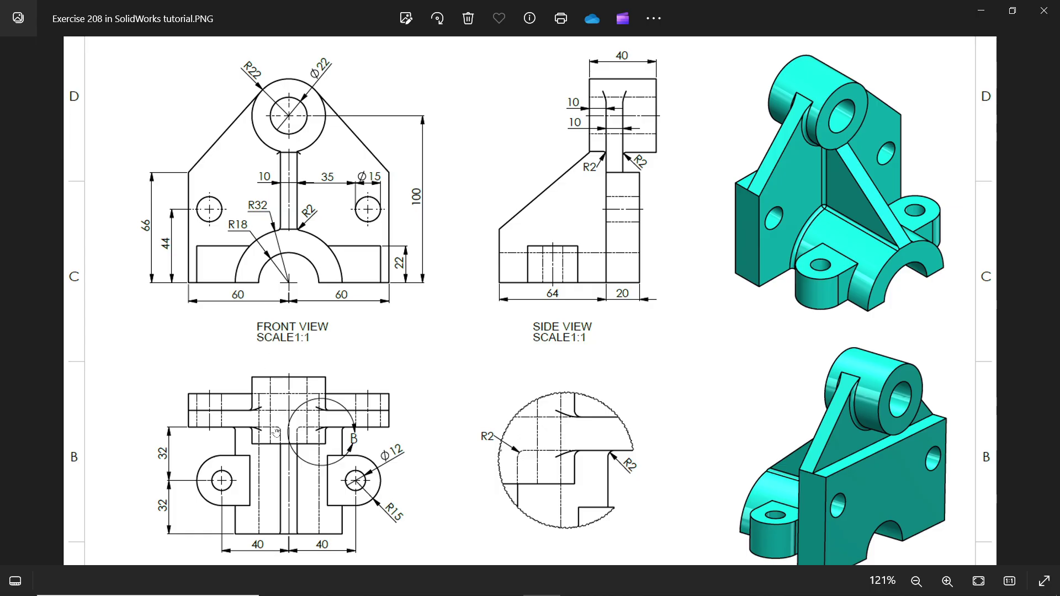
Step: Examine the dimensions in the drawing's front, side and top views, and return to the SolidWorks sketch
drag(276, 432, 294, 341)
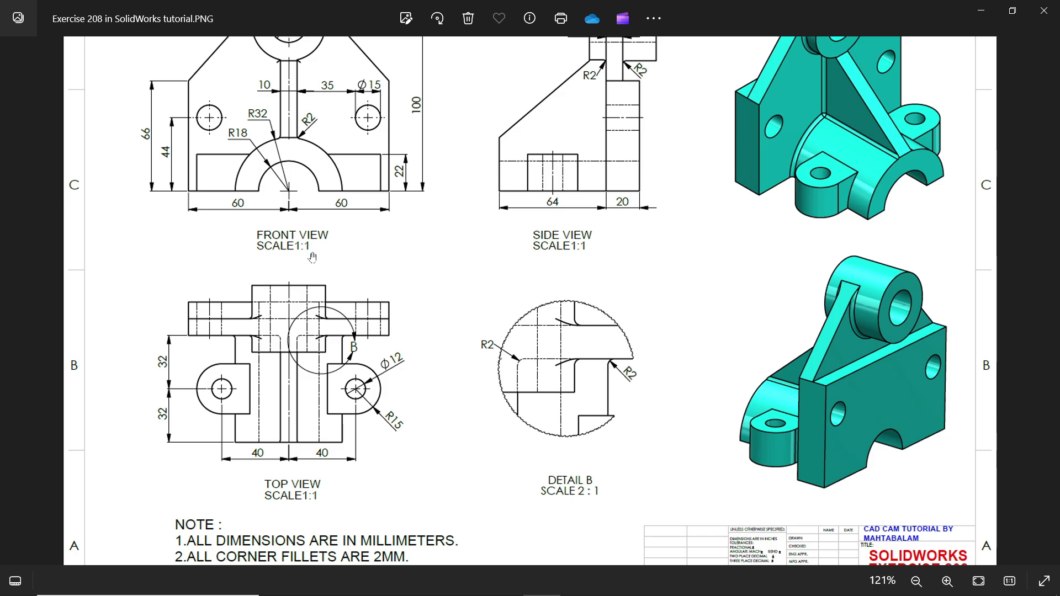
drag(312, 257, 309, 360)
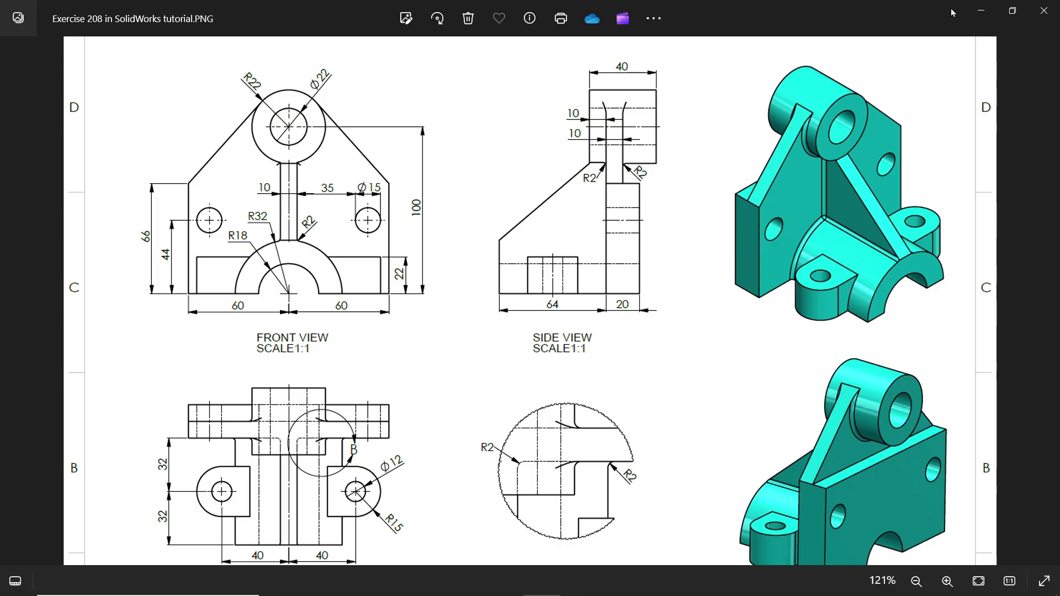
click(981, 11)
Step: Sketch two concentric circles centred on the origin, with radii of about 40 mm and 32 mm
click(120, 43)
scroll(594, 309, up, 2)
scroll(571, 378, down, 4)
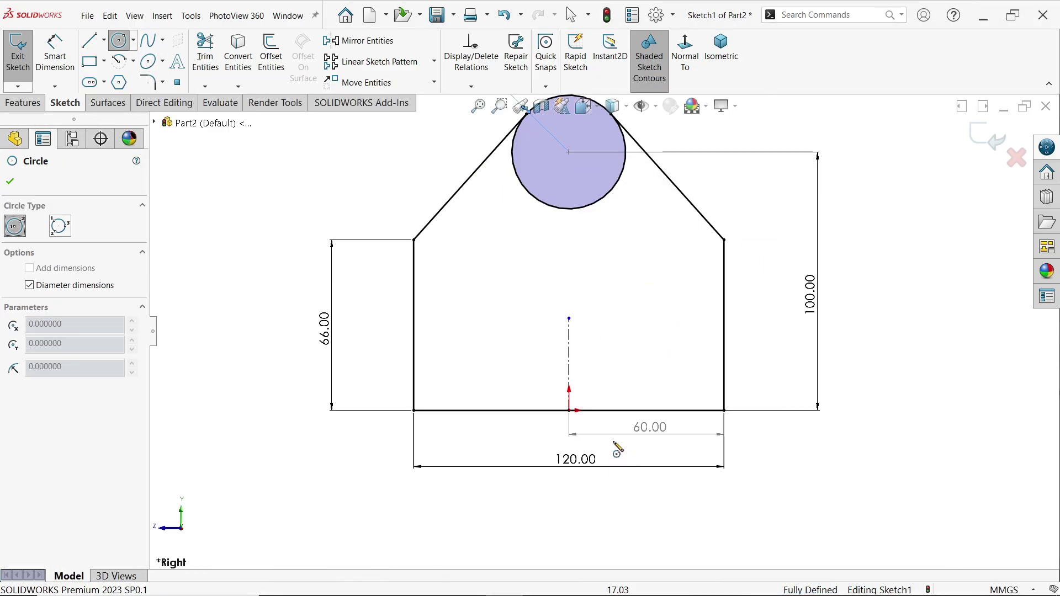
click(560, 399)
click(606, 283)
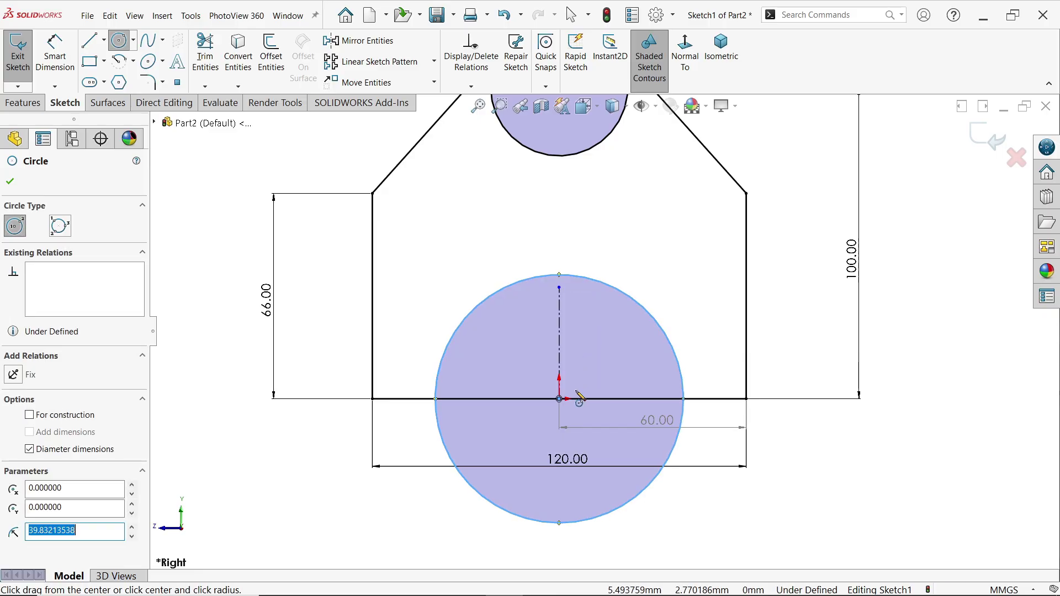
click(559, 399)
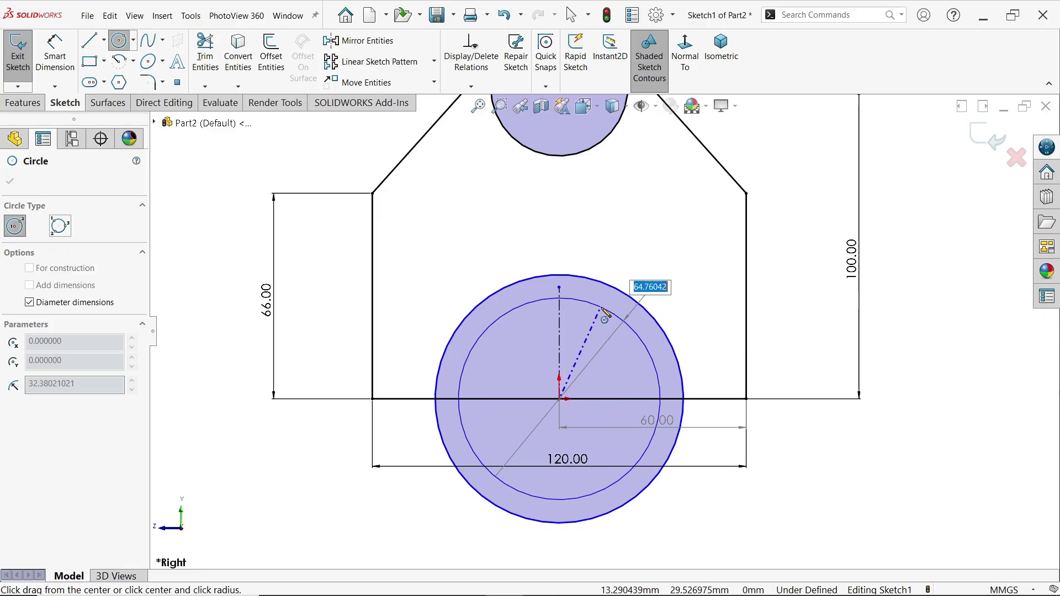
click(602, 309)
key(Escape)
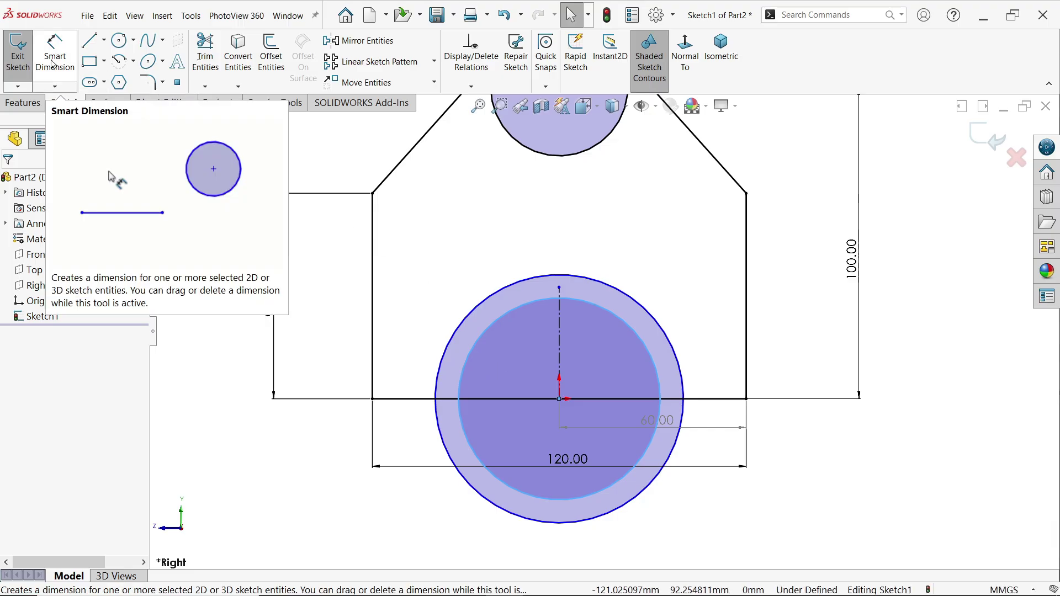
Step: Trim away the lower halves of both origin circles and the part of the base line inside the inner arc
click(204, 54)
scroll(383, 452, down, 2)
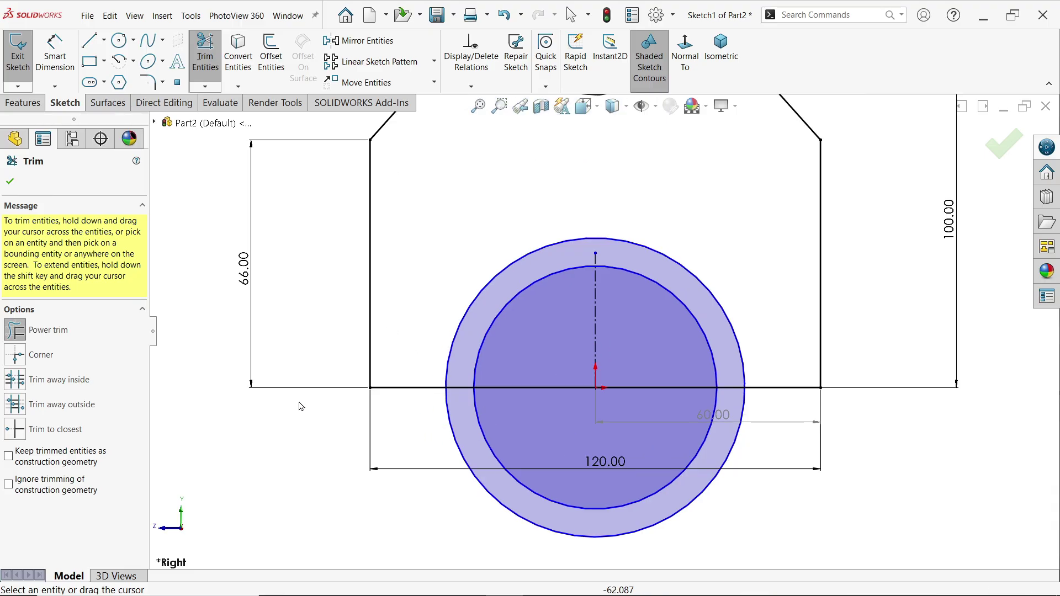
scroll(420, 414, down, 1)
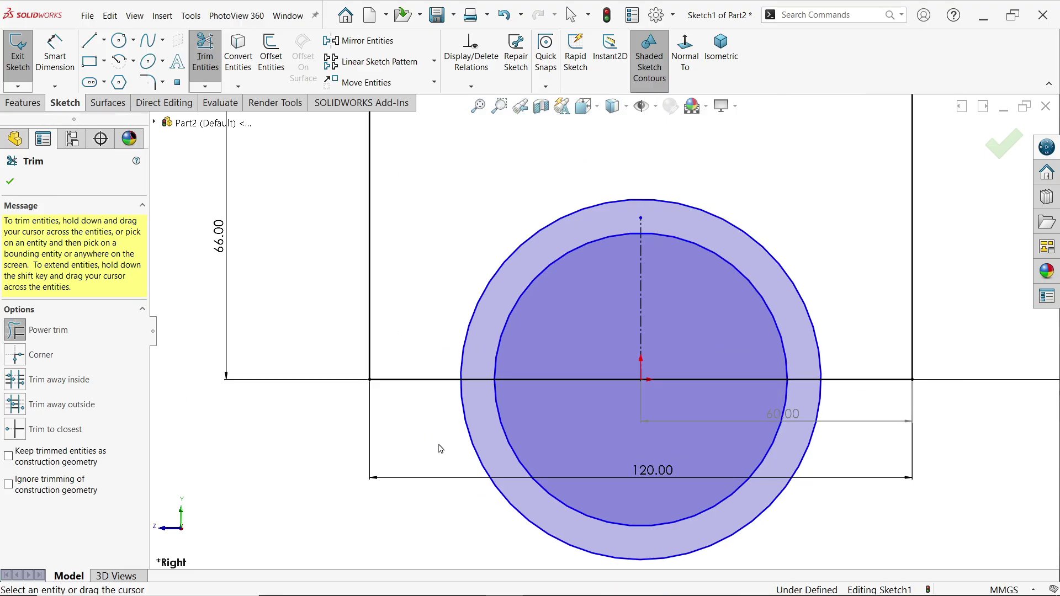
drag(467, 447, 508, 437)
mouse_move(571, 419)
mouse_down()
mouse_move(589, 363)
mouse_move(580, 386)
mouse_up()
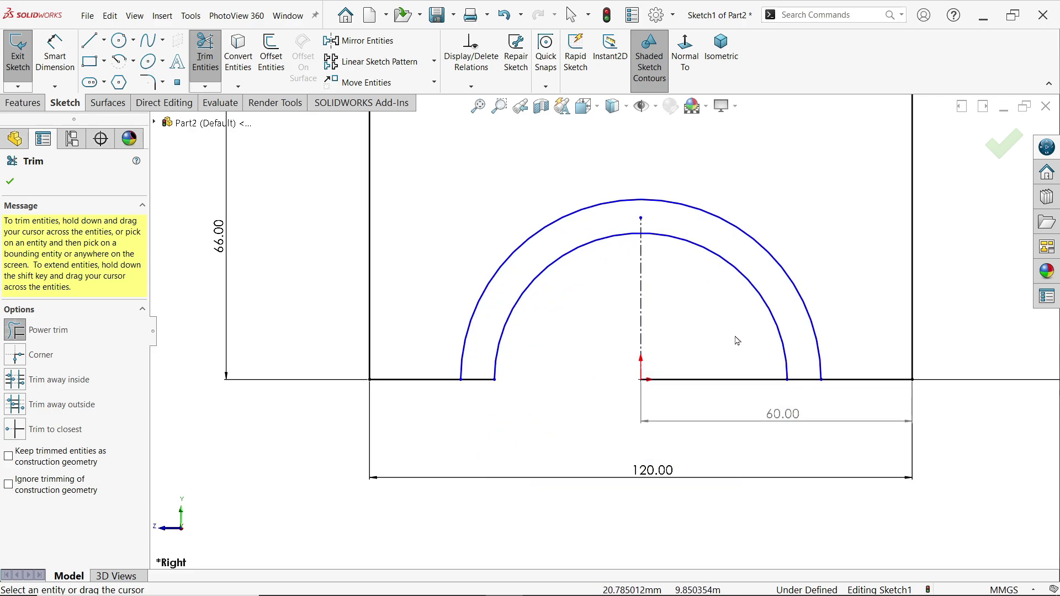
drag(728, 331, 728, 396)
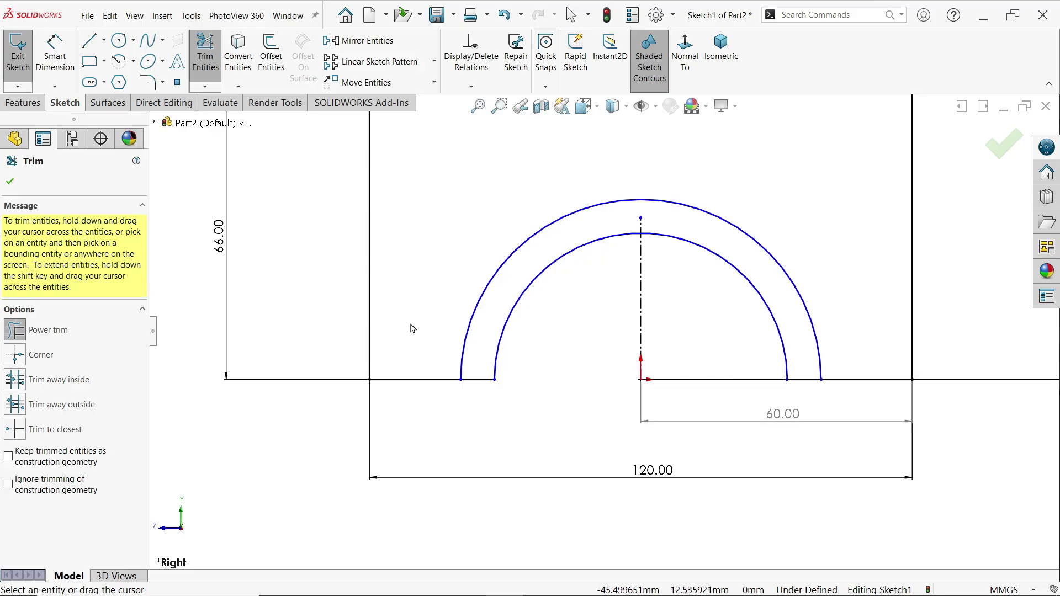
click(11, 182)
Step: Dimension the outer arc's radius at 32 mm
click(55, 53)
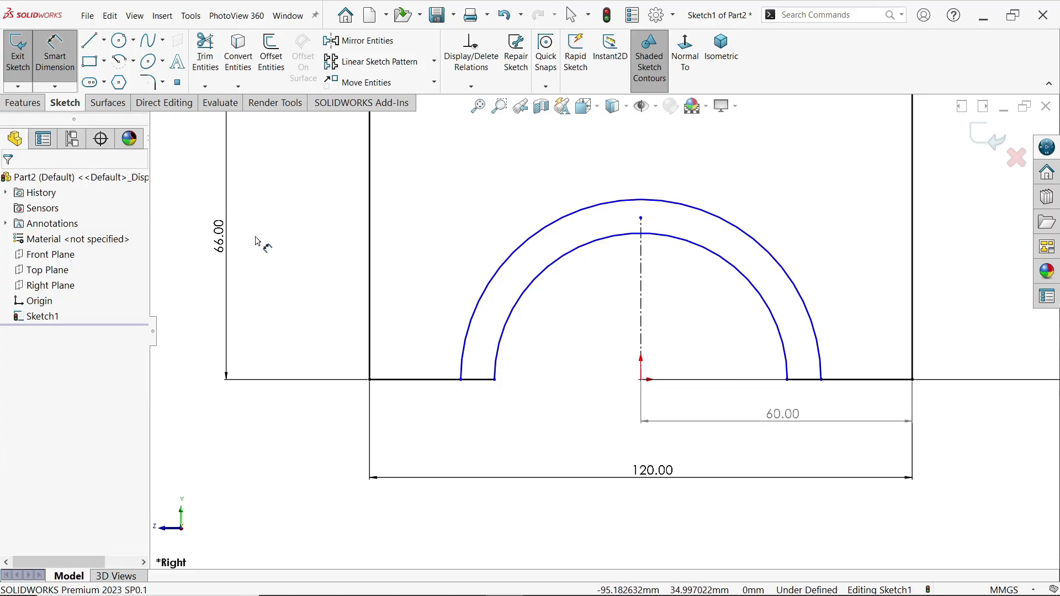
click(527, 234)
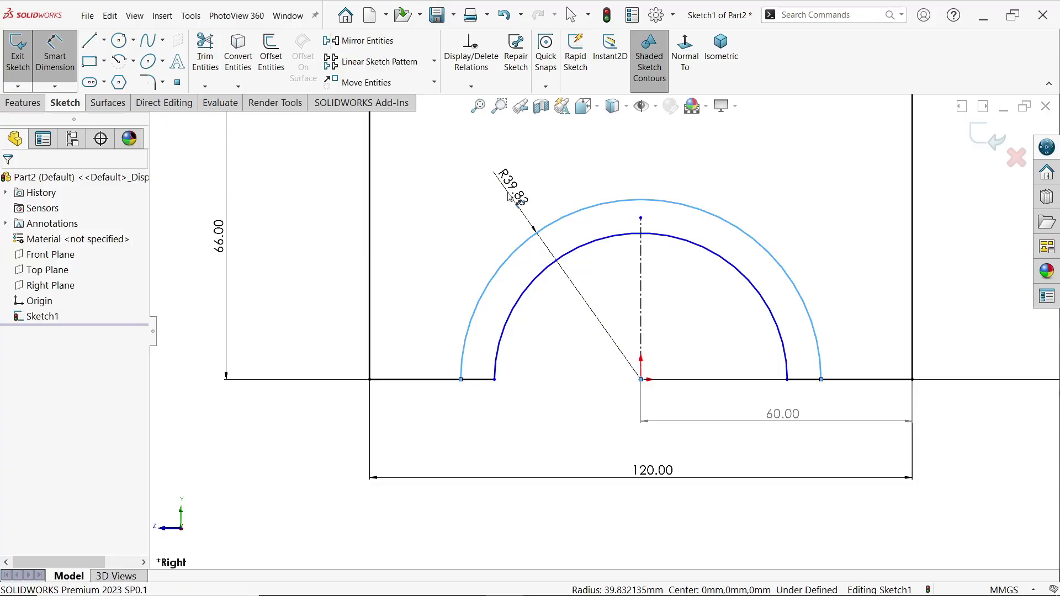
click(497, 188)
text(32)
key(Return)
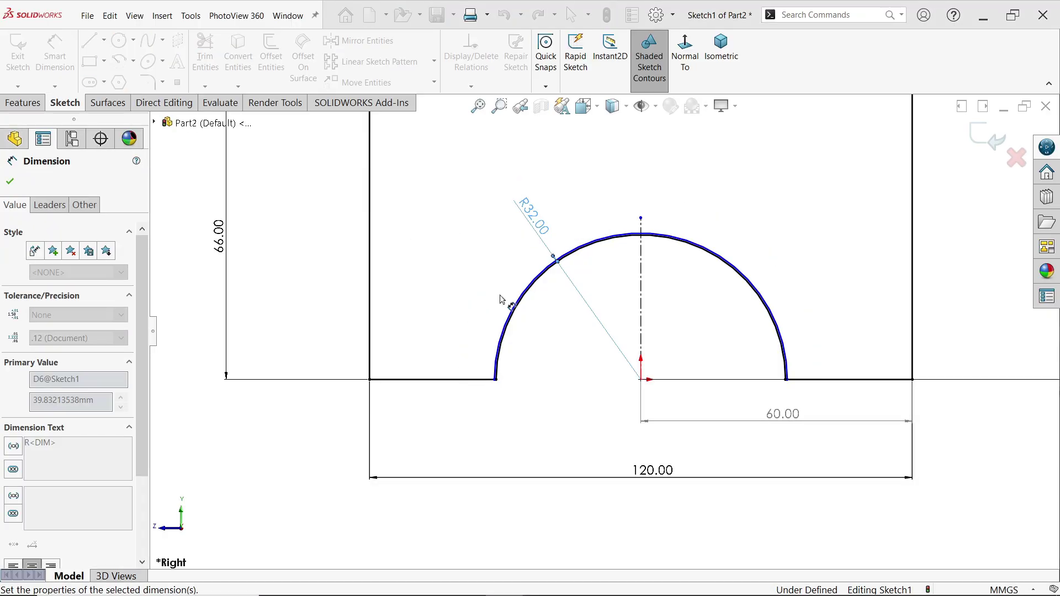
Step: Dimension the inner arc's radius at 18 mm
scroll(514, 330, down, 2)
scroll(513, 330, down, 2)
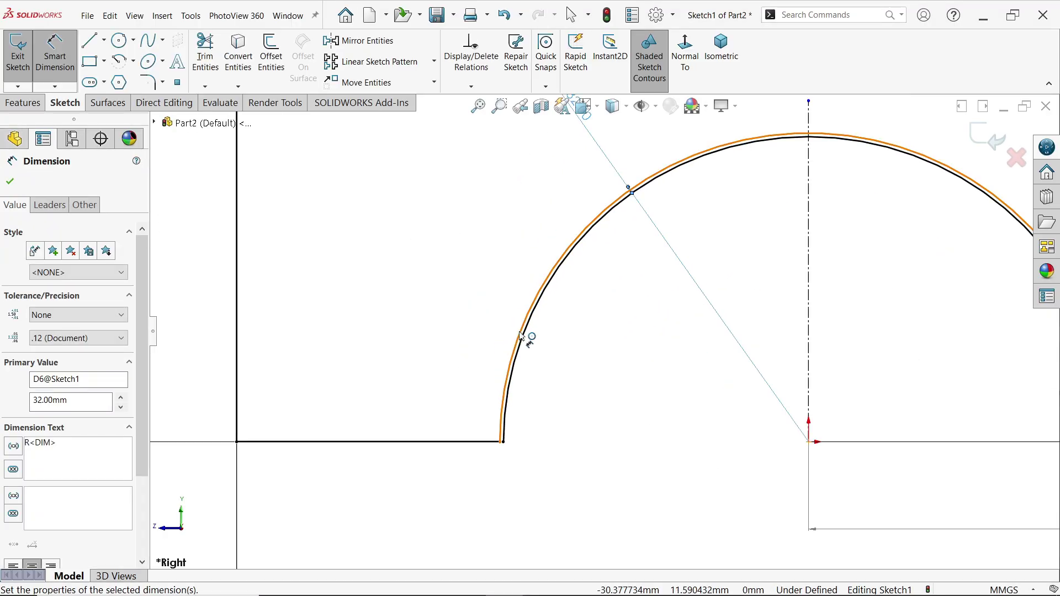
scroll(520, 335, down, 2)
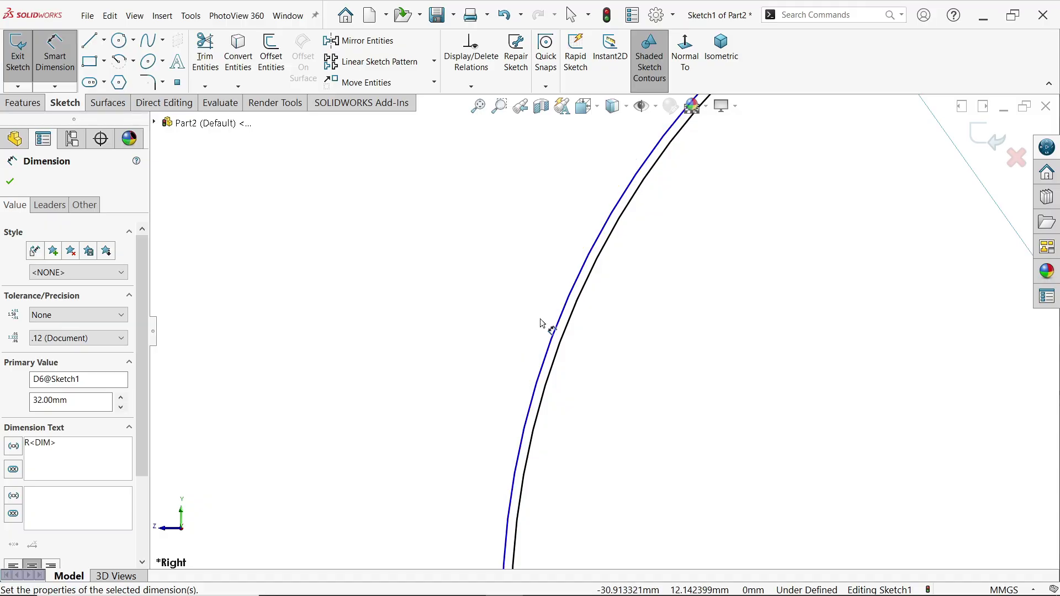
click(555, 348)
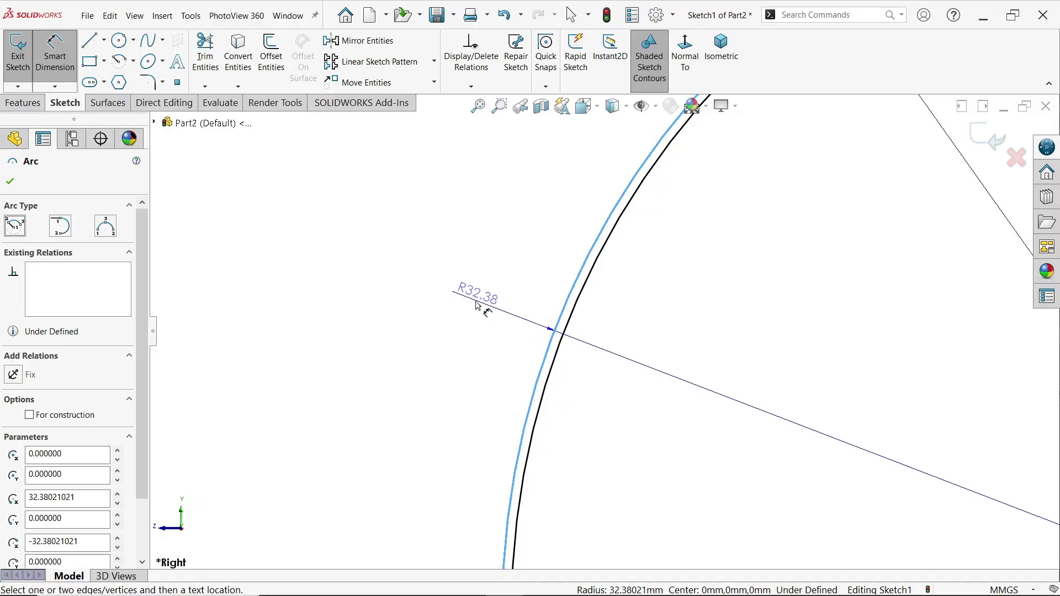
click(477, 305)
text(18)
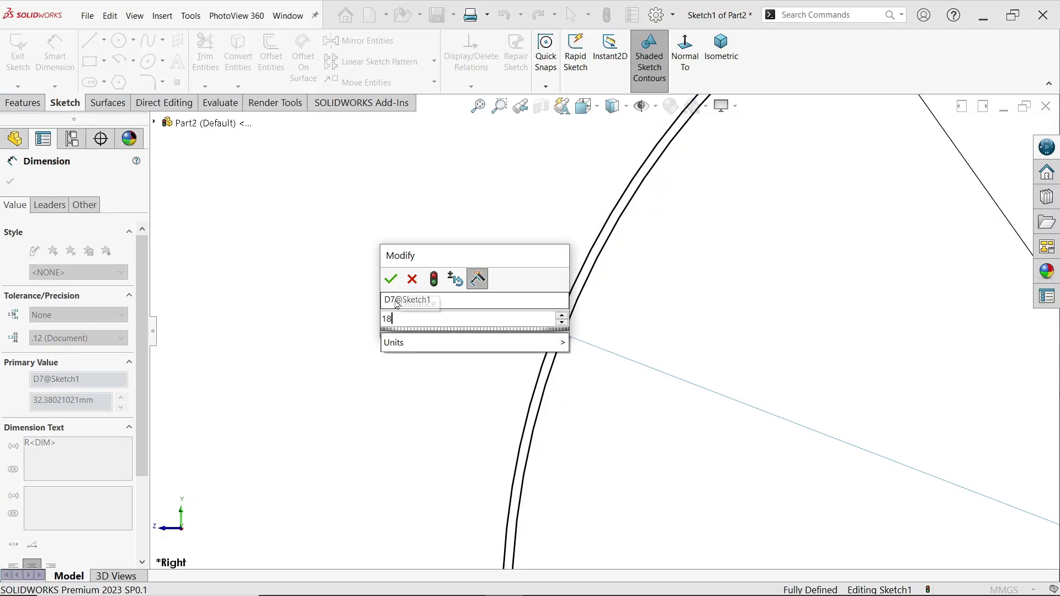
click(392, 278)
Step: Start a boss extrusion of the sketch in isometric view, picking the main plate region and the right half of the arc band as contours
scroll(421, 341, up, 3)
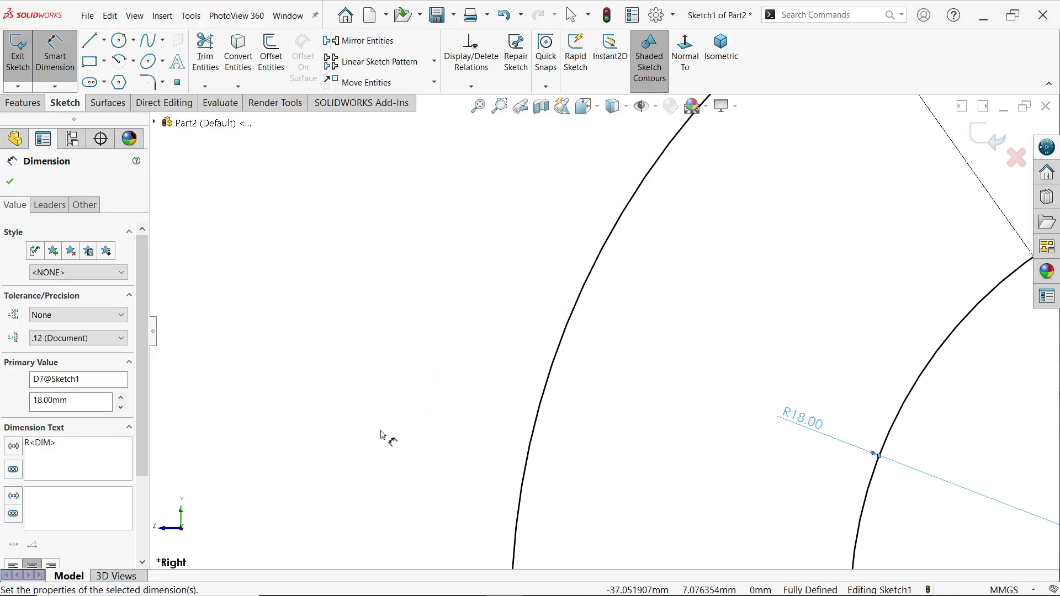
scroll(417, 364, up, 2)
scroll(585, 365, up, 4)
scroll(712, 237, down, 2)
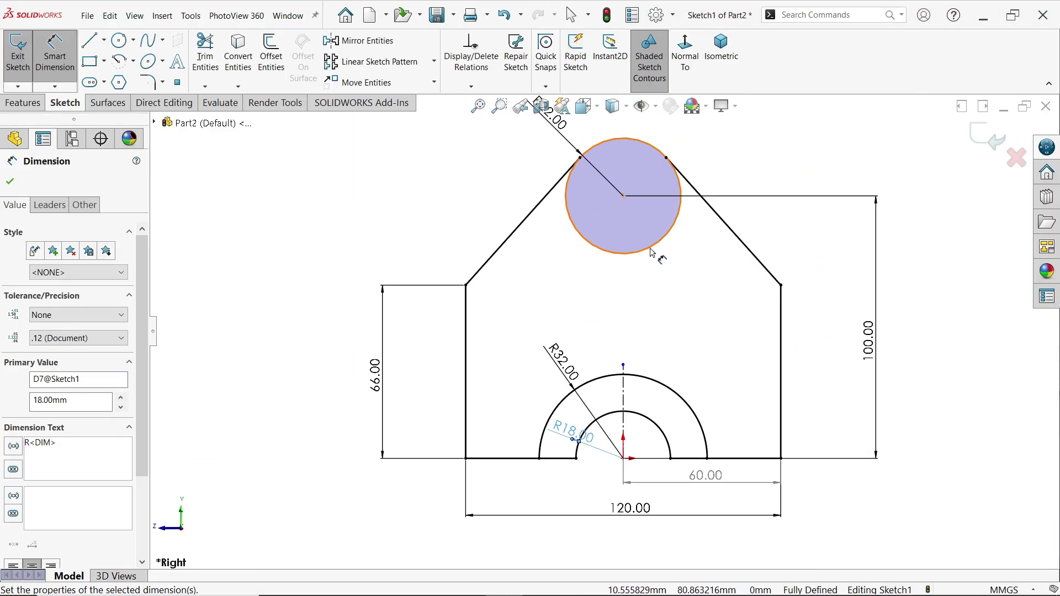
click(23, 103)
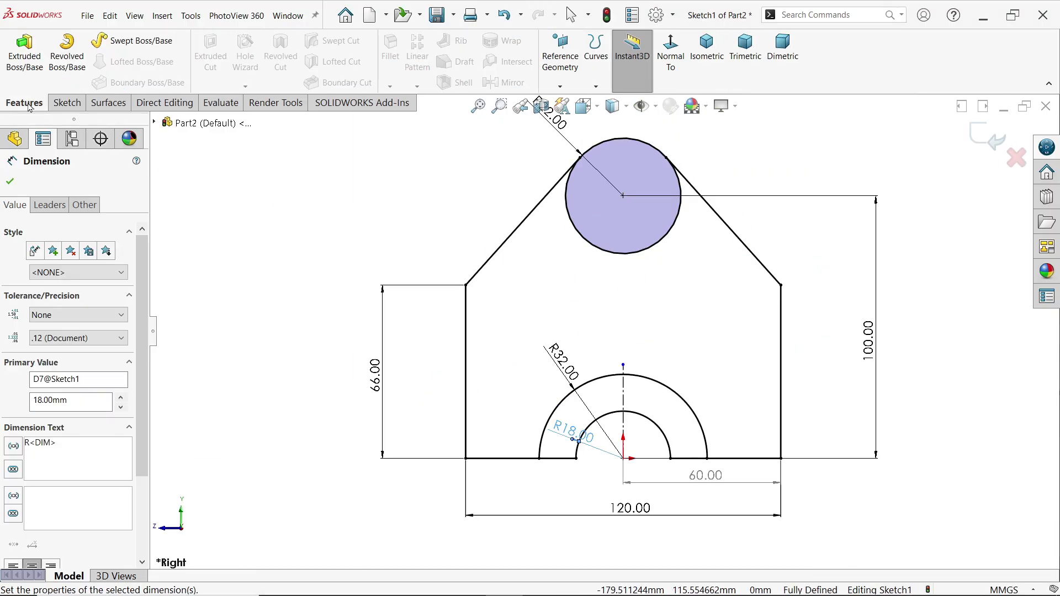
click(25, 61)
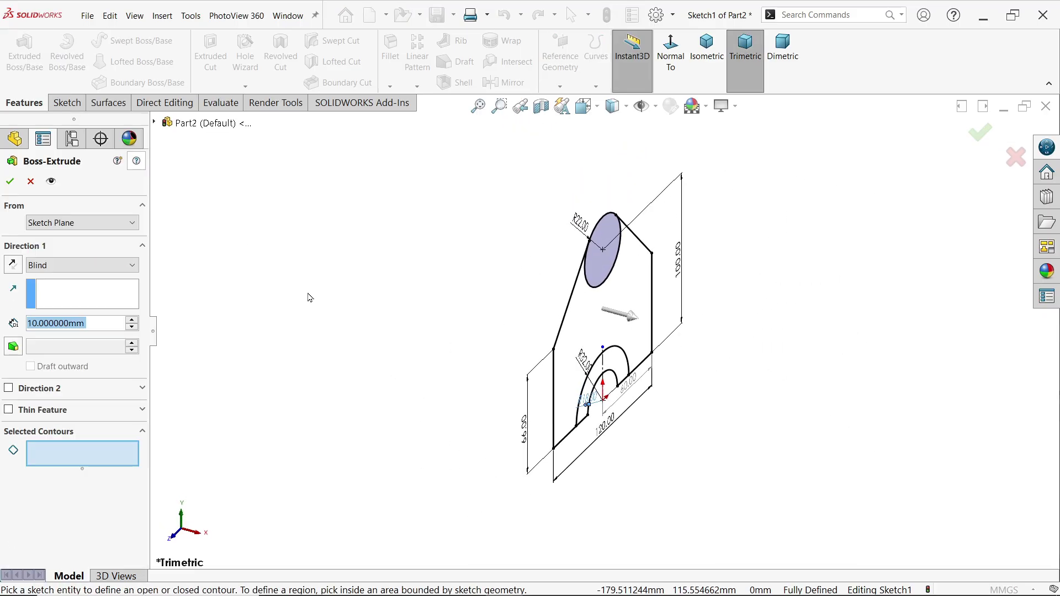
click(706, 52)
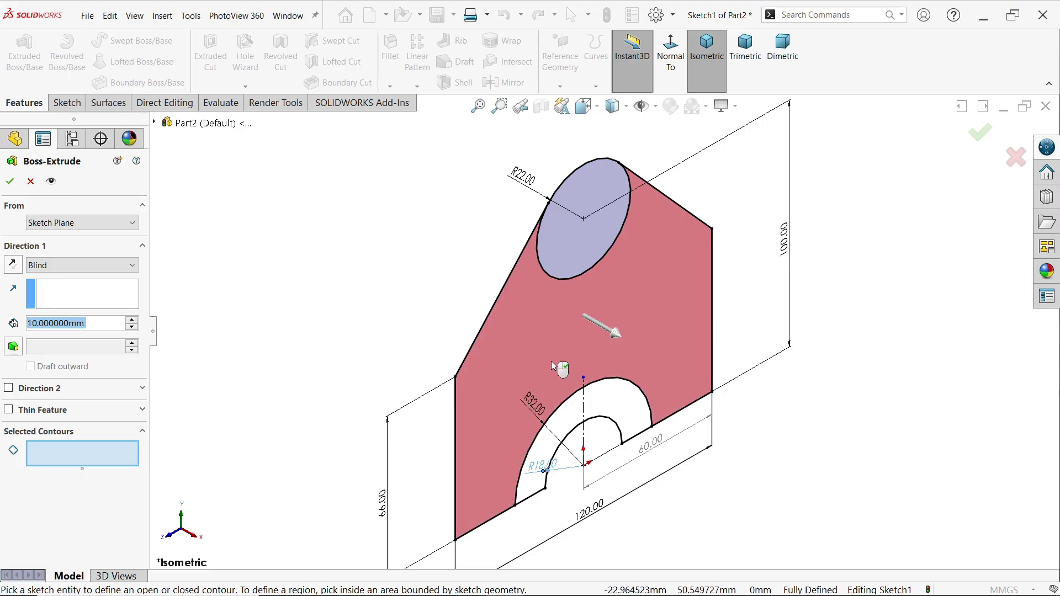
click(570, 409)
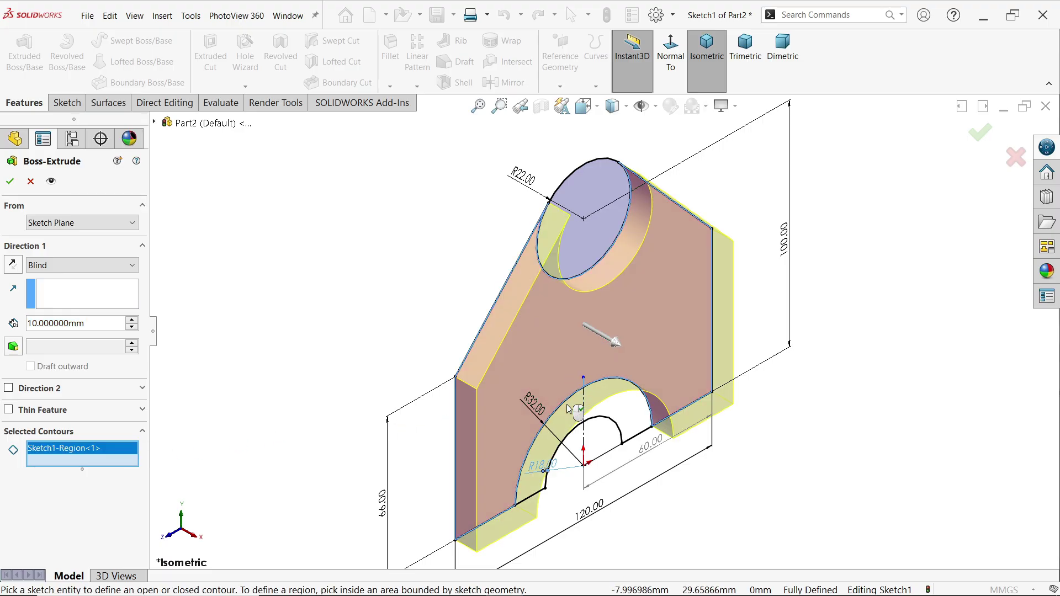
click(620, 418)
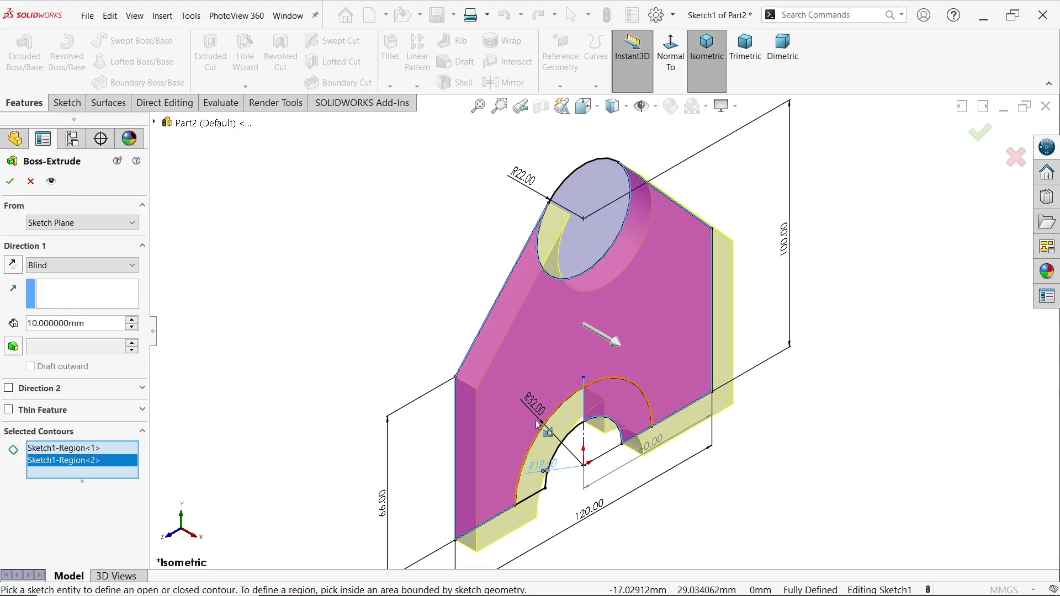
Step: Extrude the selected regions blind by 10 mm from the sketch plane in the reversed direction
mouse_move(372, 240)
middle_down()
mouse_move(425, 253)
mouse_move(379, 237)
middle_up()
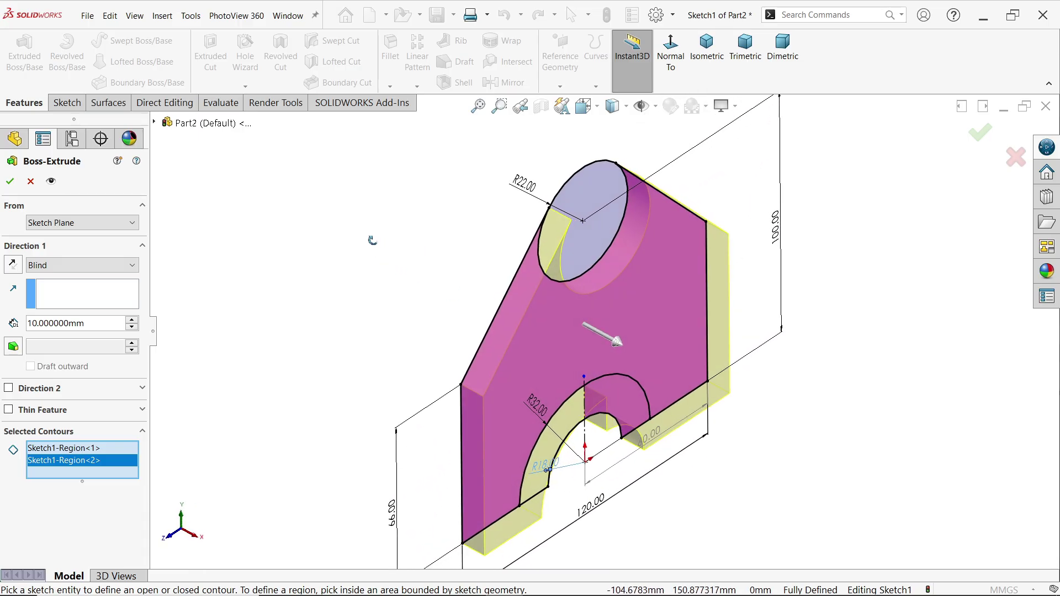
click(13, 267)
click(58, 265)
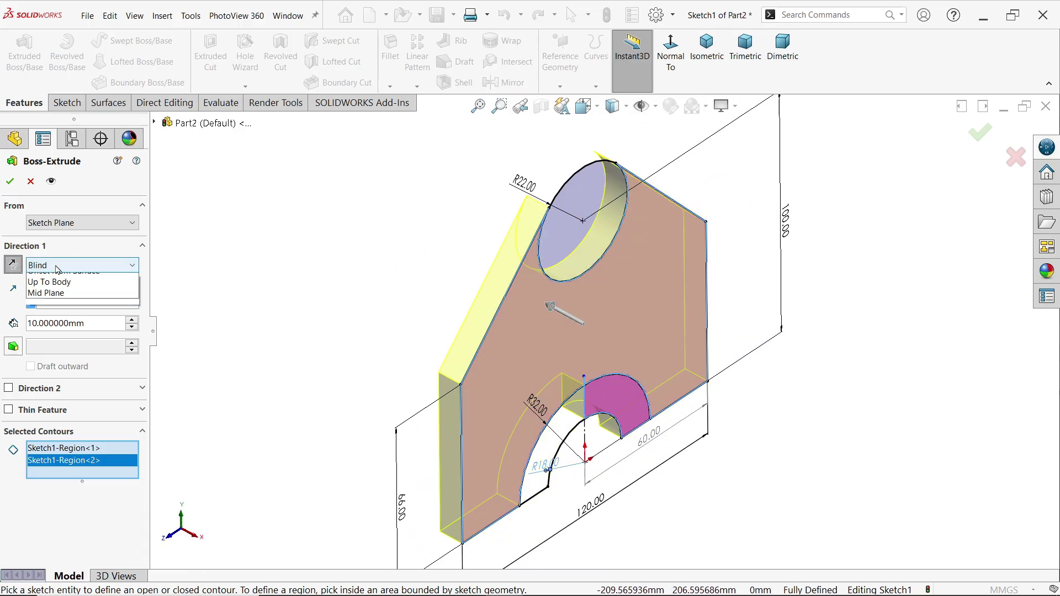
click(58, 268)
click(65, 223)
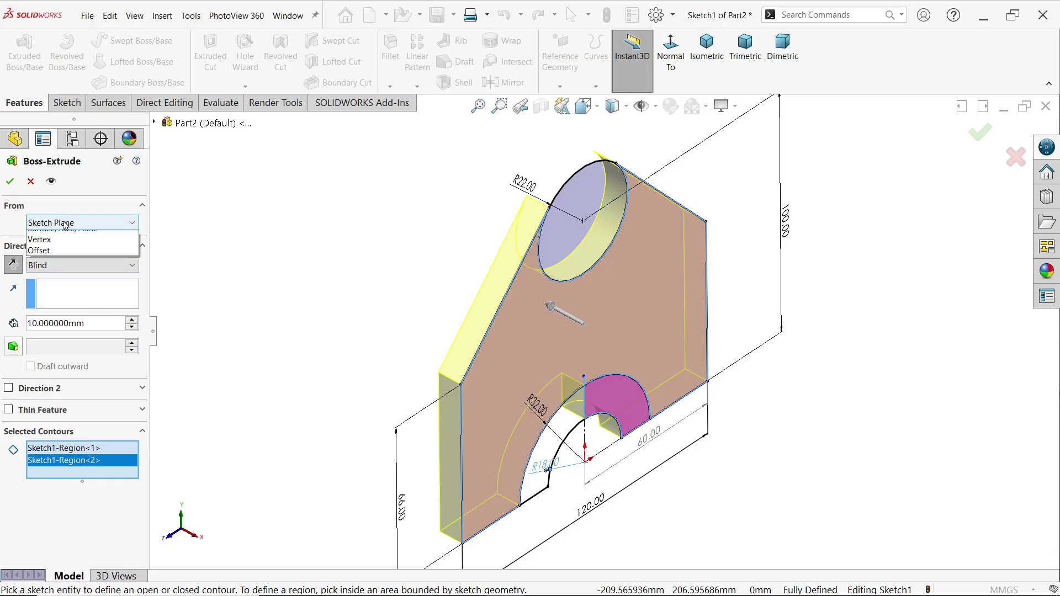
click(65, 224)
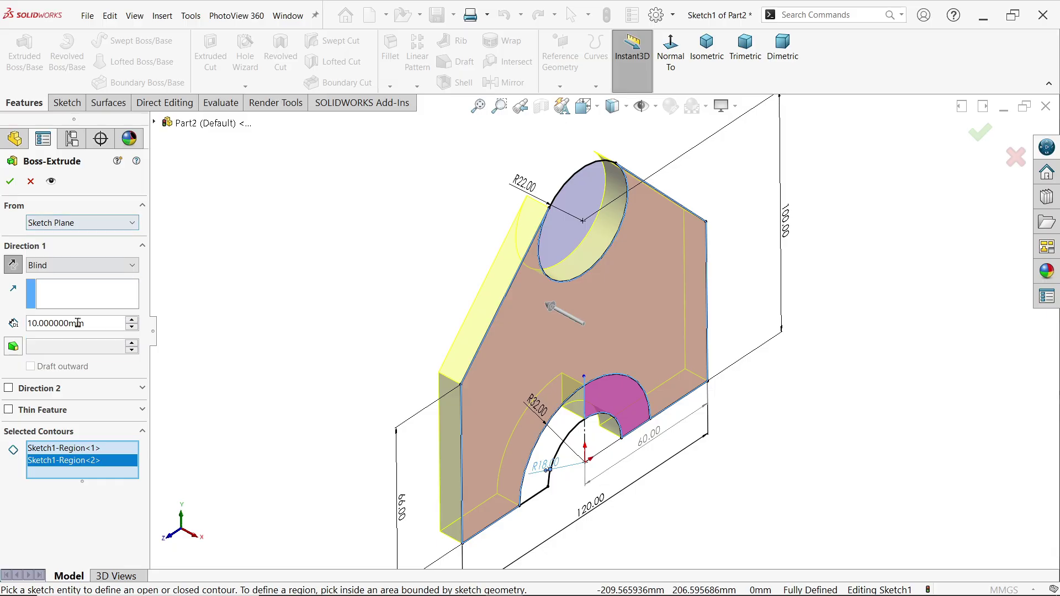
drag(92, 322, 25, 323)
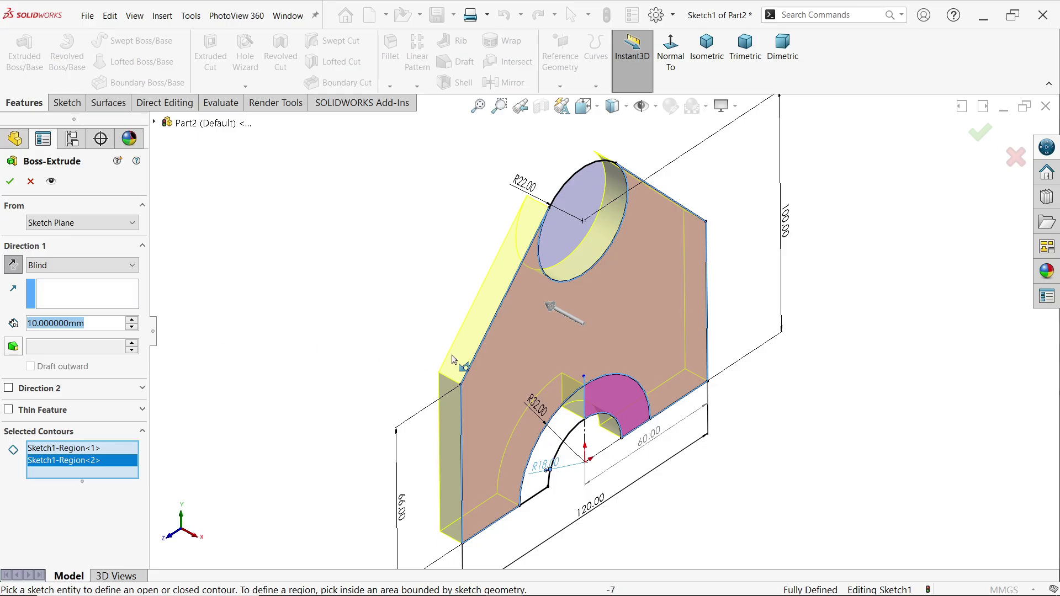
middle_drag(398, 279, 388, 259)
click(10, 182)
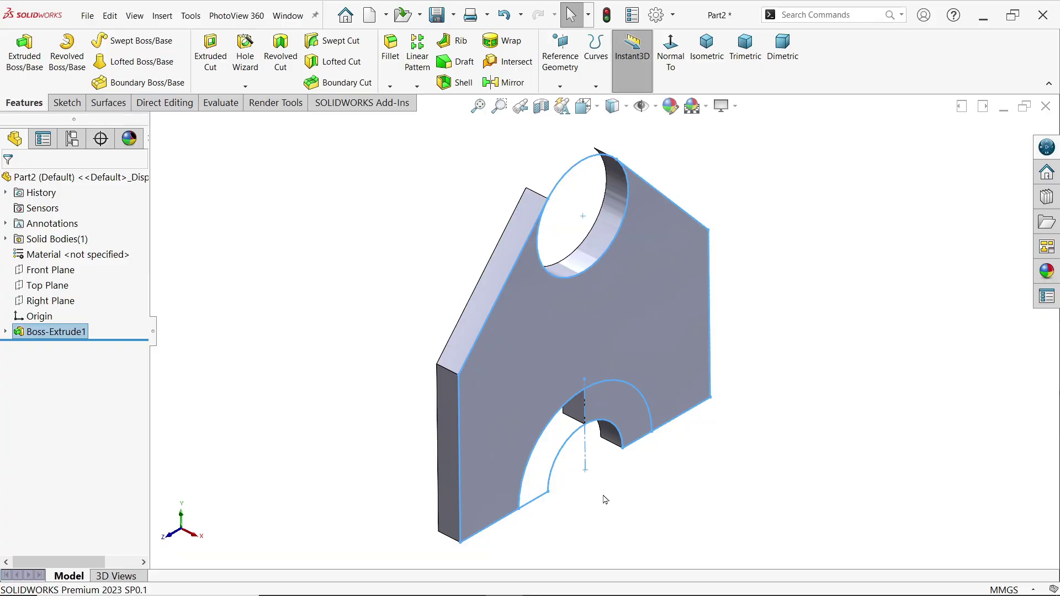
Step: Edit the plate's extrusion to add the missing left half of the arc band to its selected contours
middle_drag(560, 464, 523, 397)
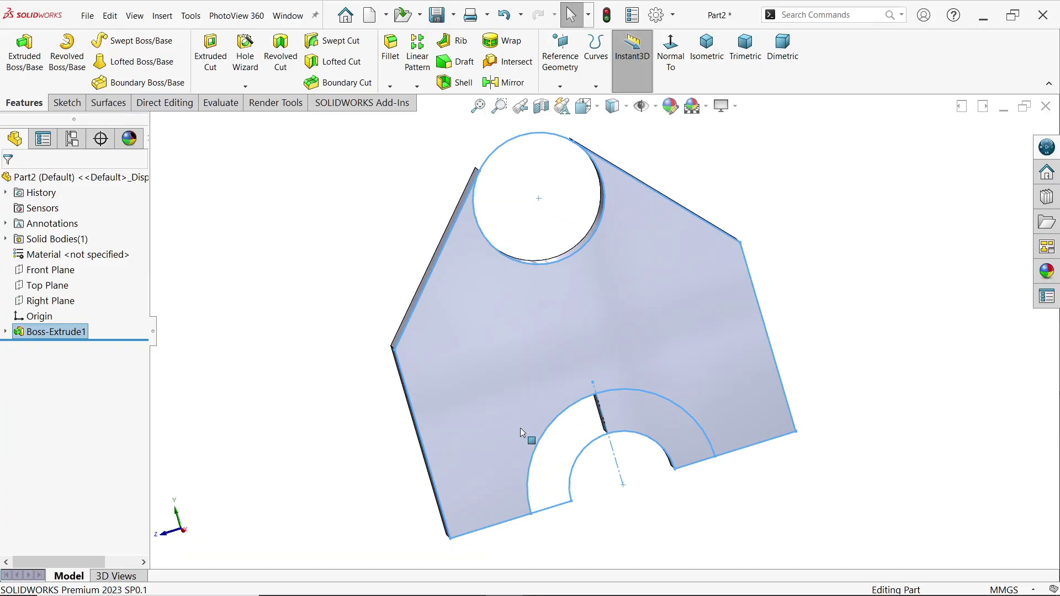
click(26, 333)
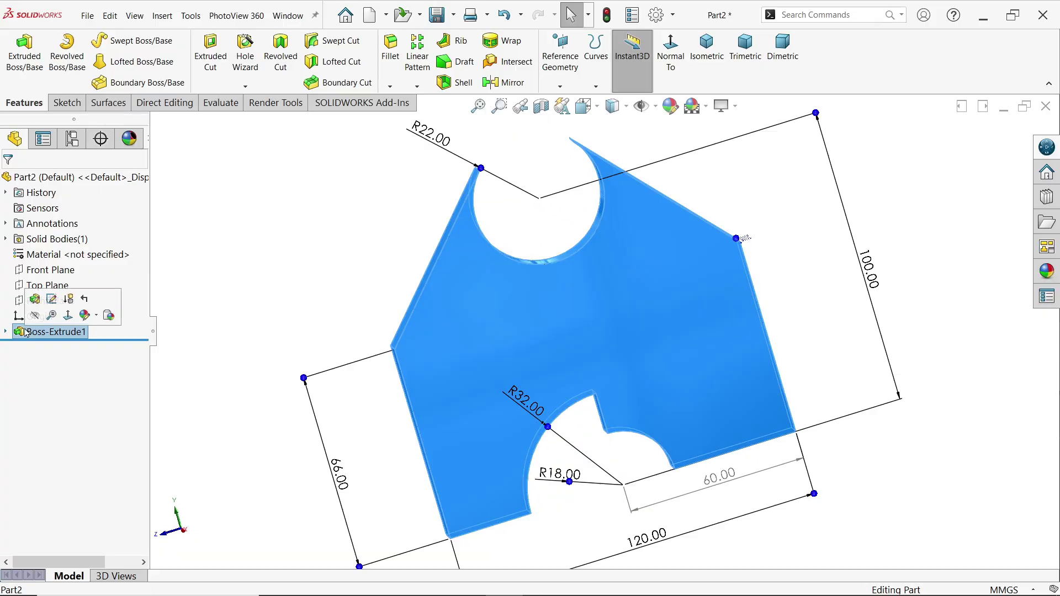
click(35, 301)
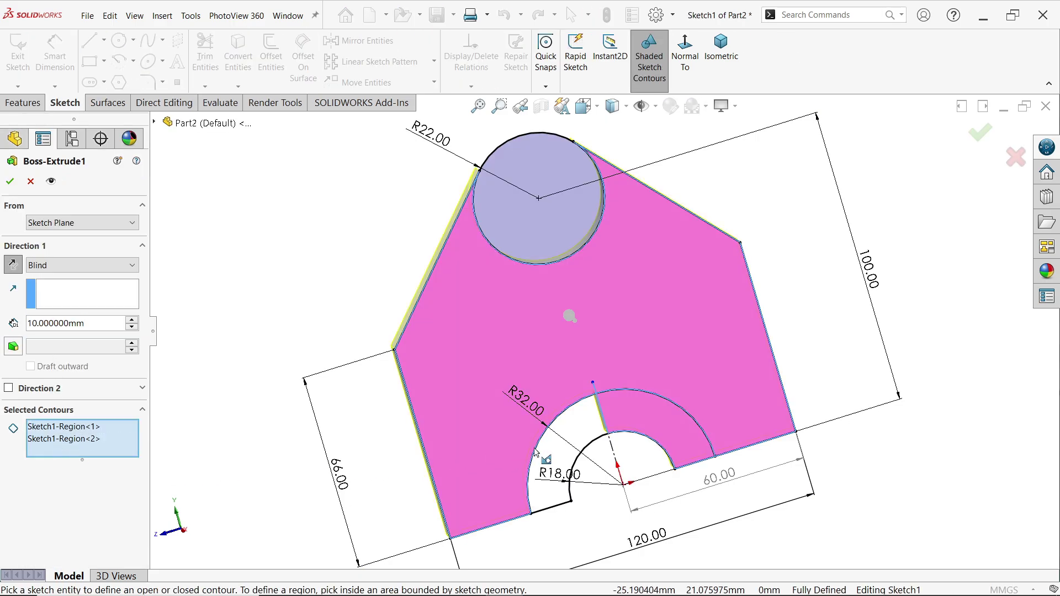
click(553, 460)
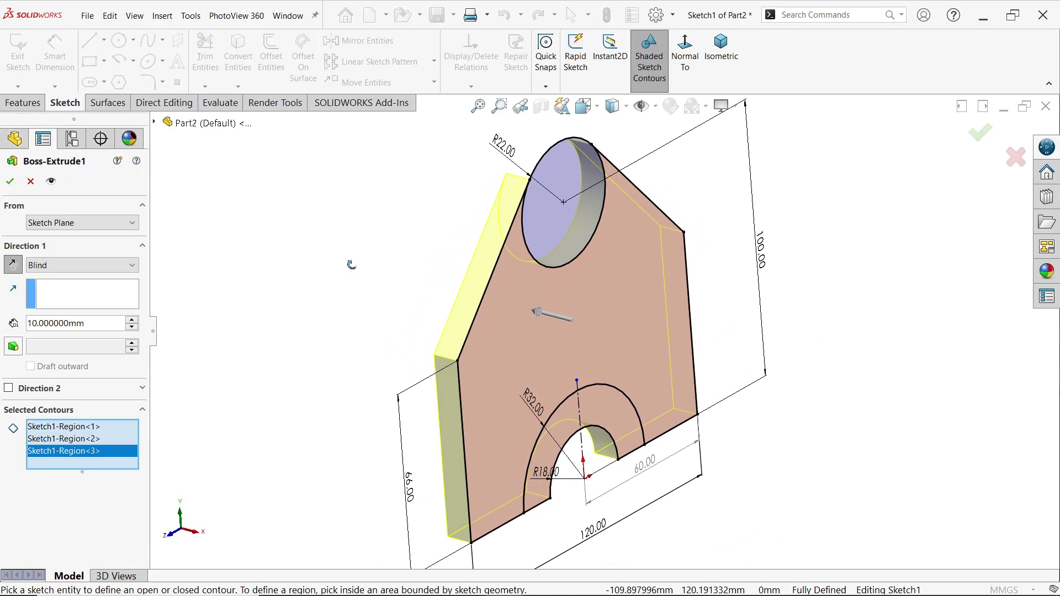
click(10, 183)
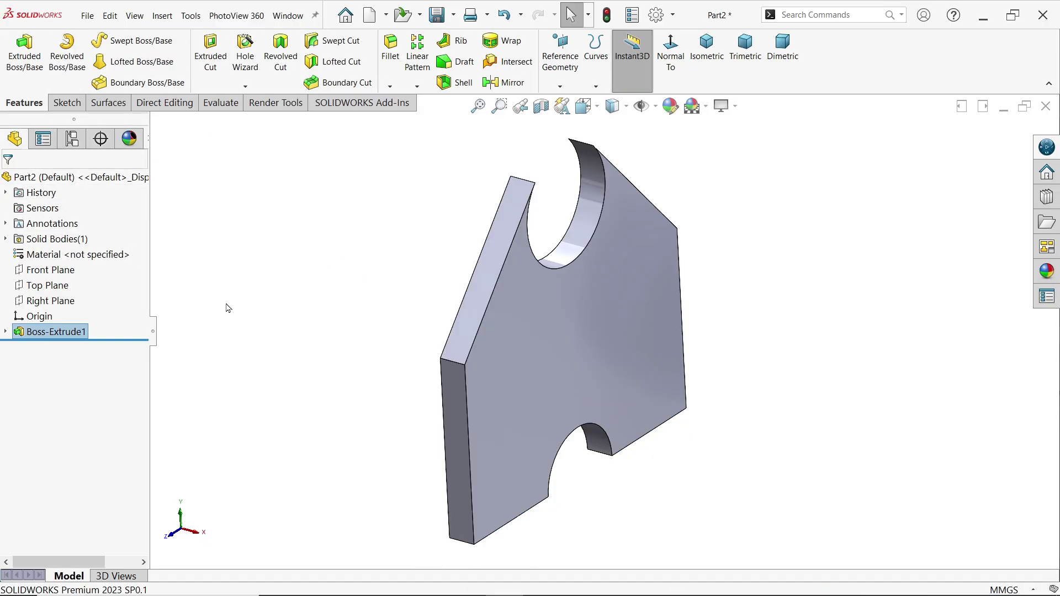
Step: Start a boss extrusion reusing the plate's sketch, checking the drawing and picking both halves of the arc band as contours
click(8, 332)
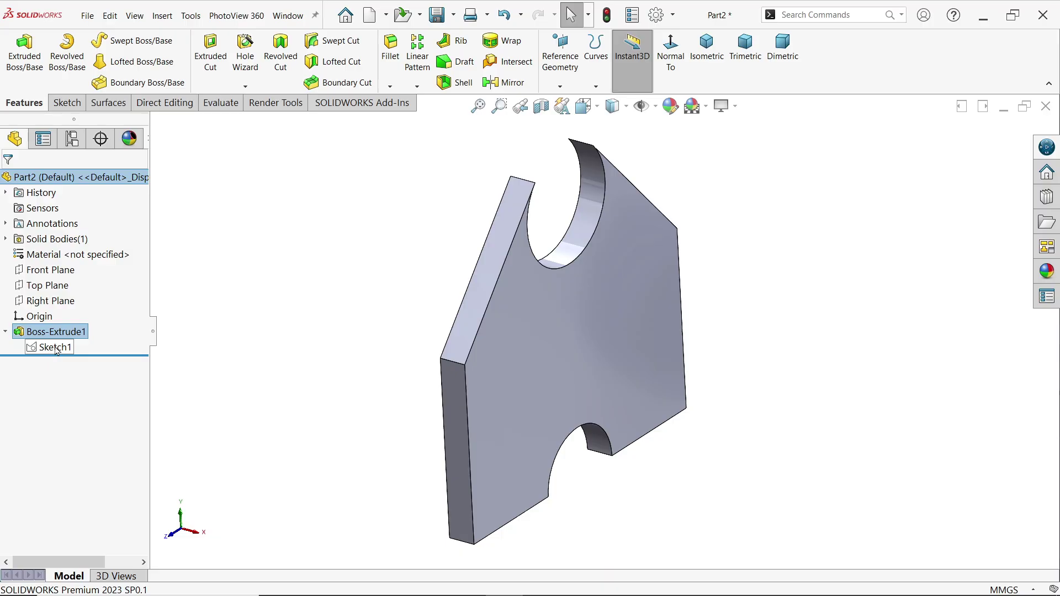
click(57, 347)
key(alt+Tab)
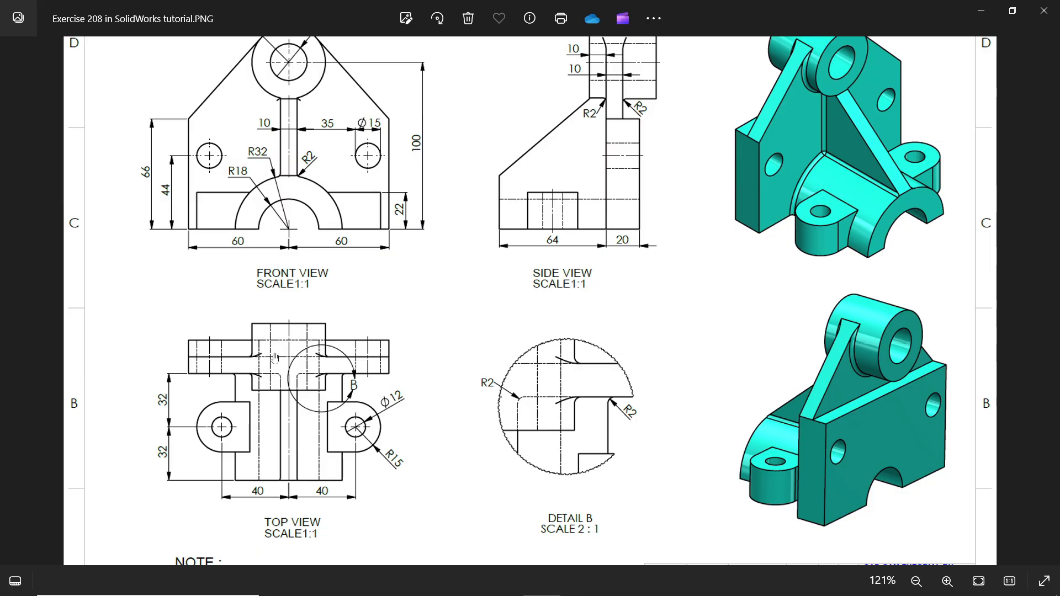
drag(340, 296, 394, 382)
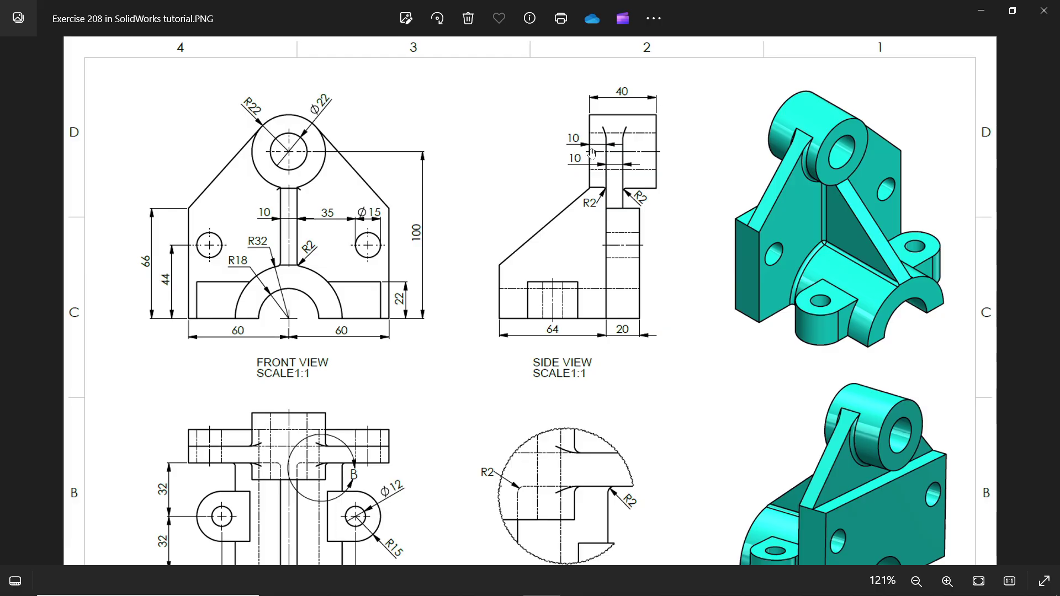
click(982, 15)
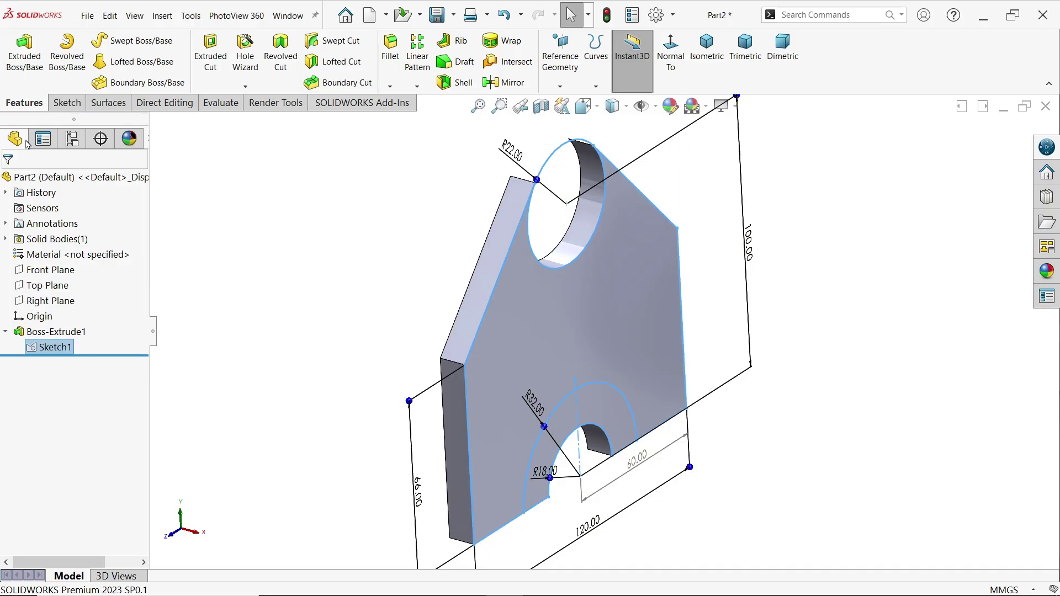
click(24, 50)
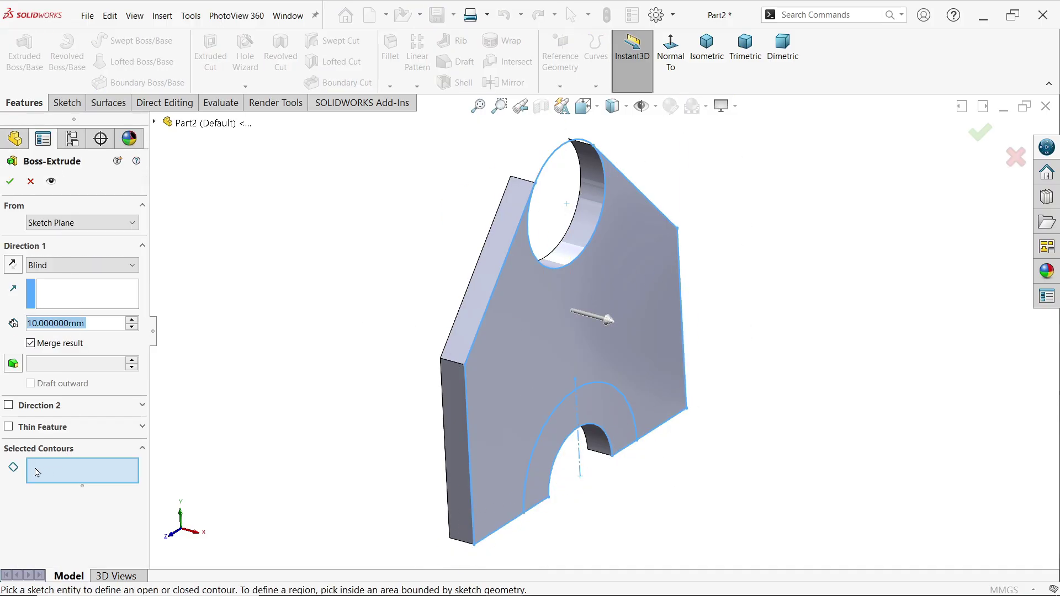
click(537, 468)
click(623, 415)
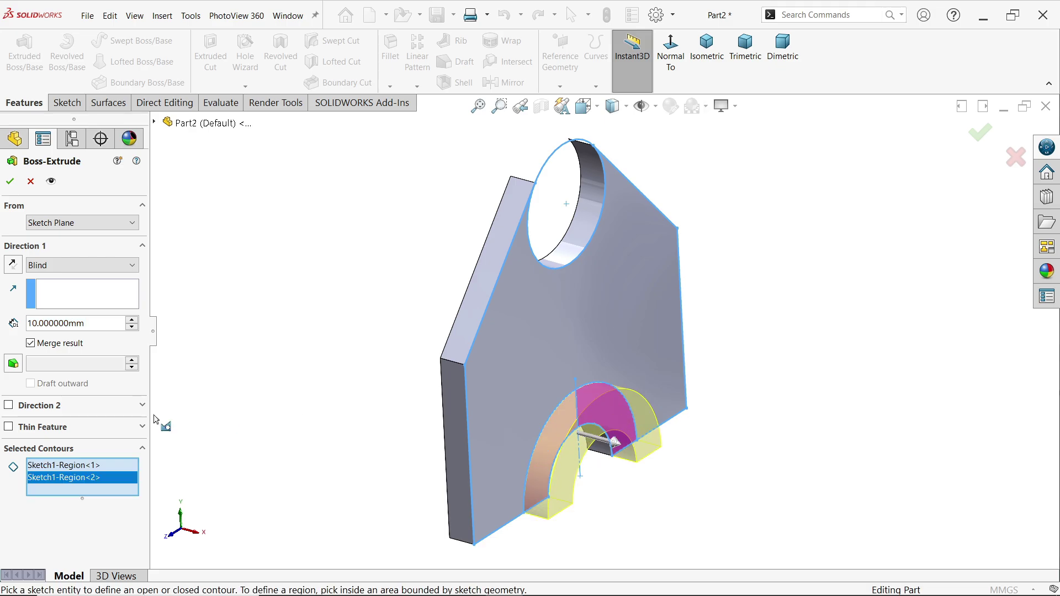
Step: Extrude the arc band blind by 64 mm (32+32) from the sketch plane, away from the plate
double_click(59, 325)
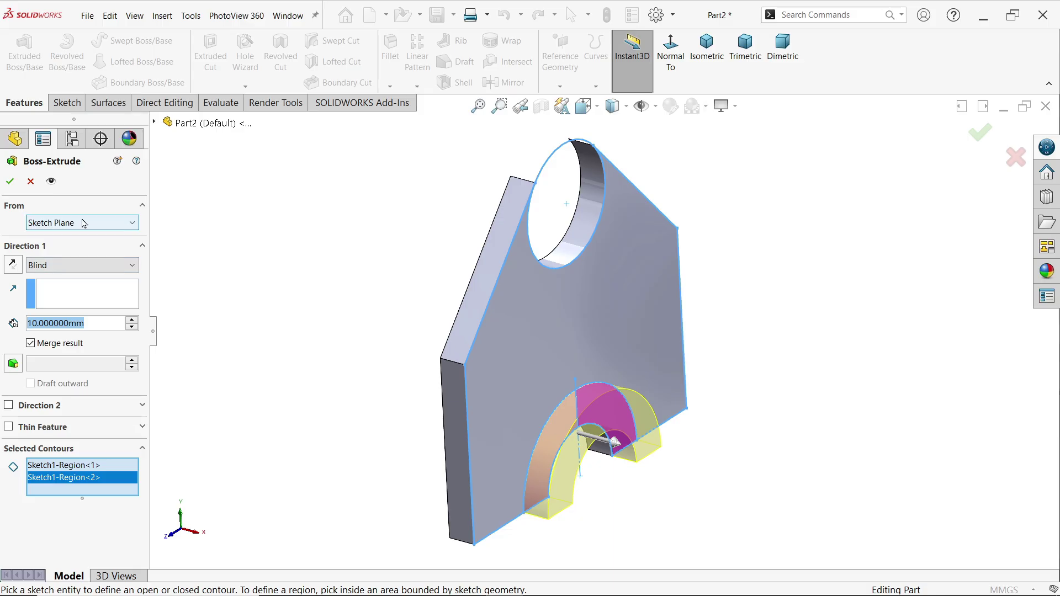
click(84, 264)
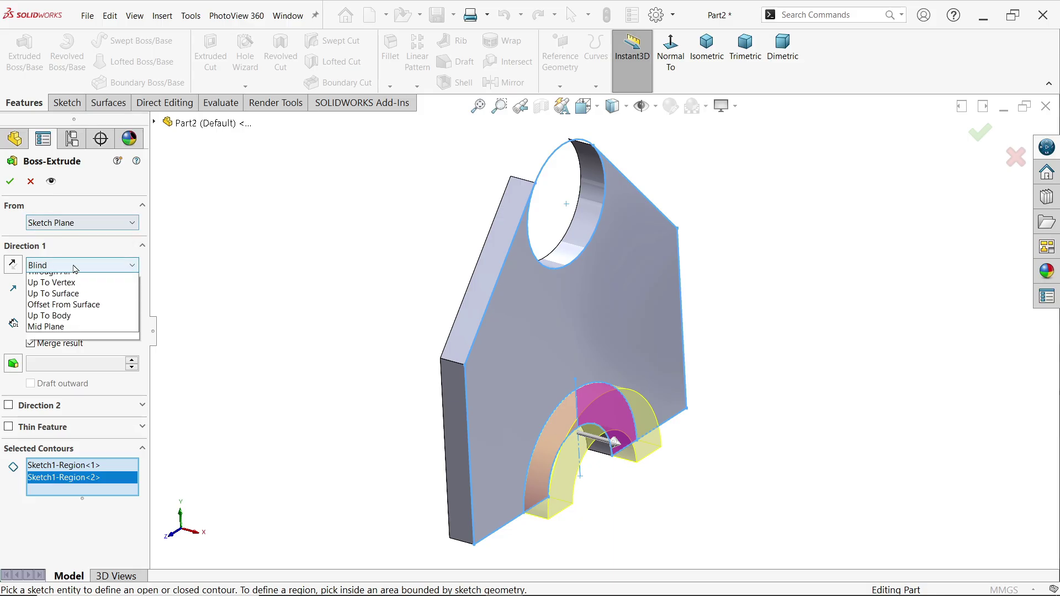
click(70, 277)
double_click(85, 325)
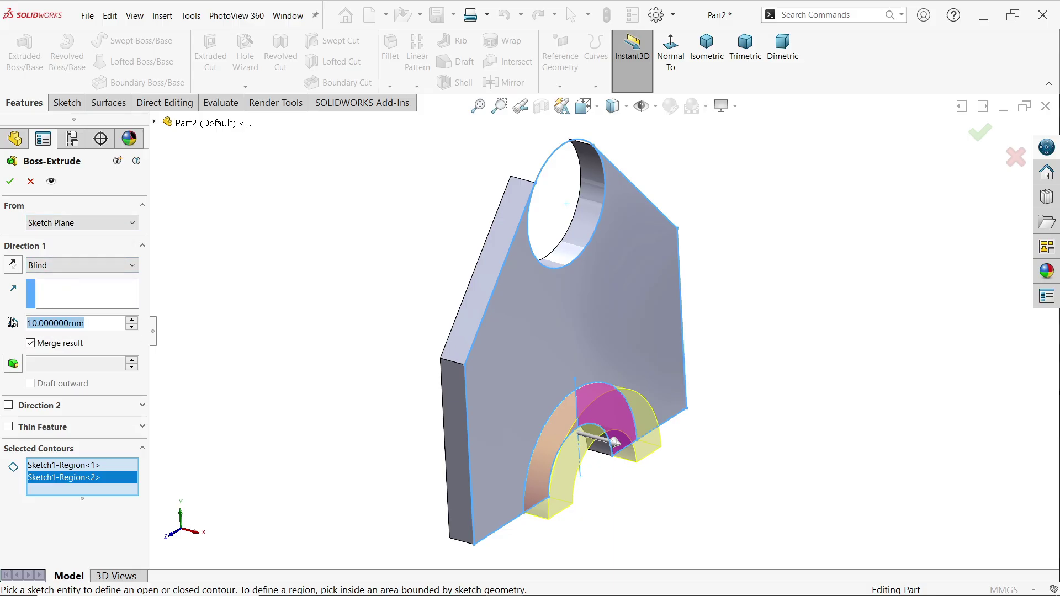
text(64)
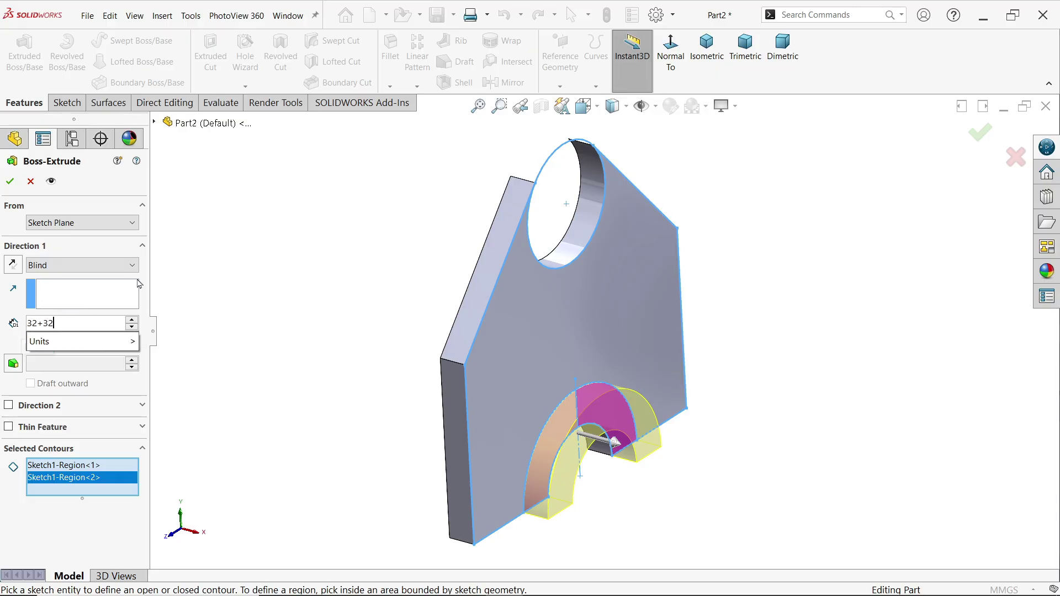
key(Return)
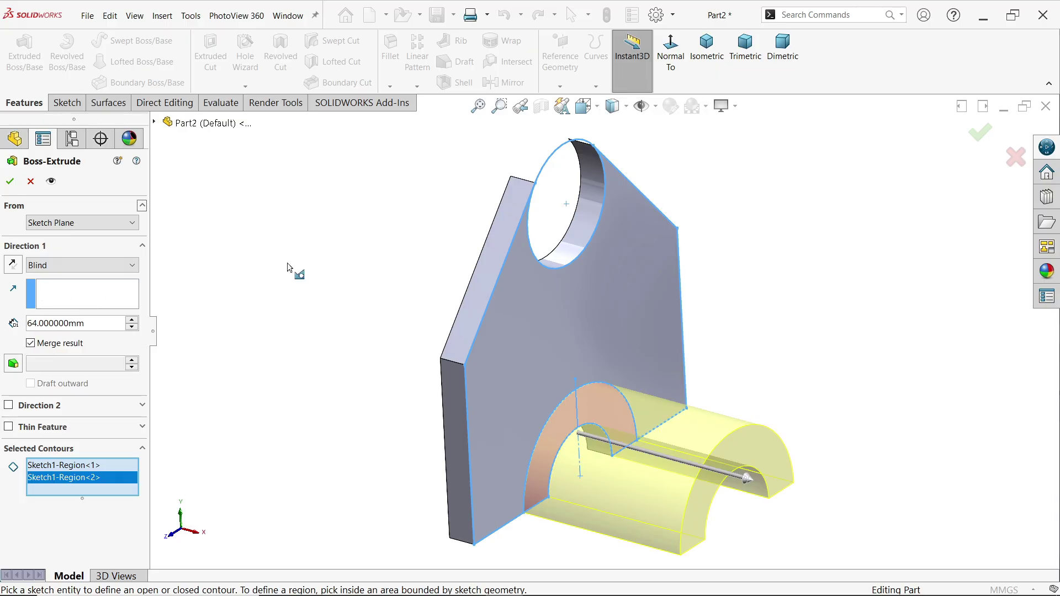
click(10, 181)
mouse_move(360, 383)
middle_down()
mouse_move(457, 267)
mouse_move(383, 317)
mouse_move(343, 385)
middle_up()
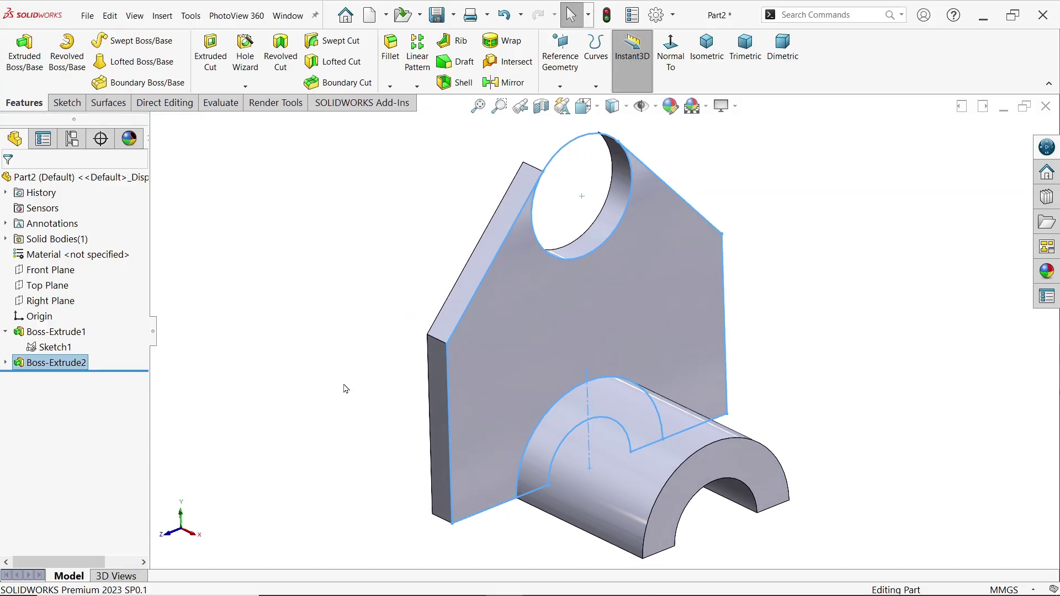
click(342, 371)
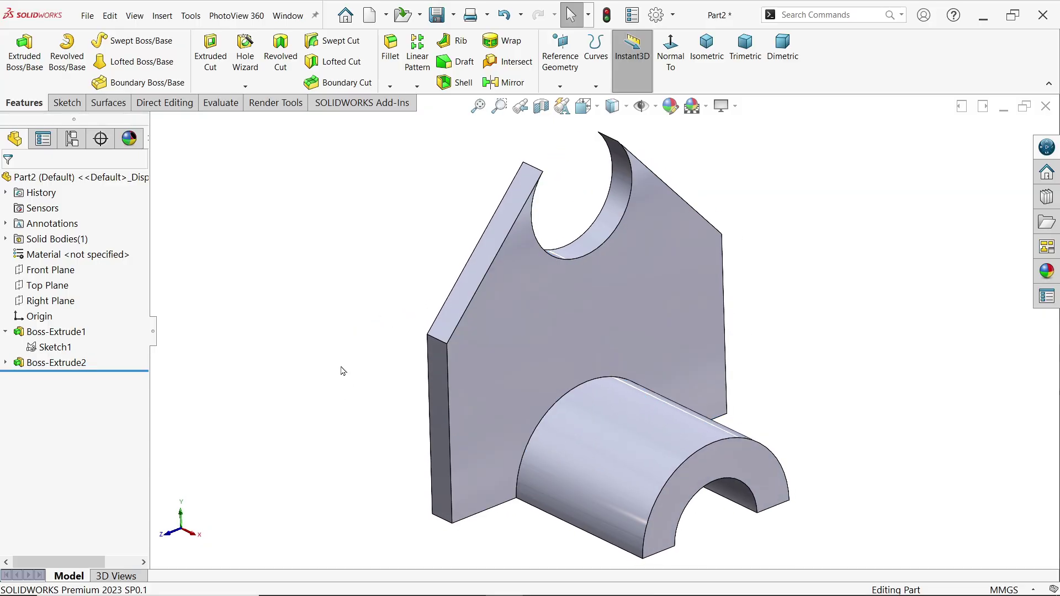
Step: Start a boss extrusion of the same sketch's upper circle region, with a blind depth of 10 mm in Direction 1
click(51, 347)
click(24, 53)
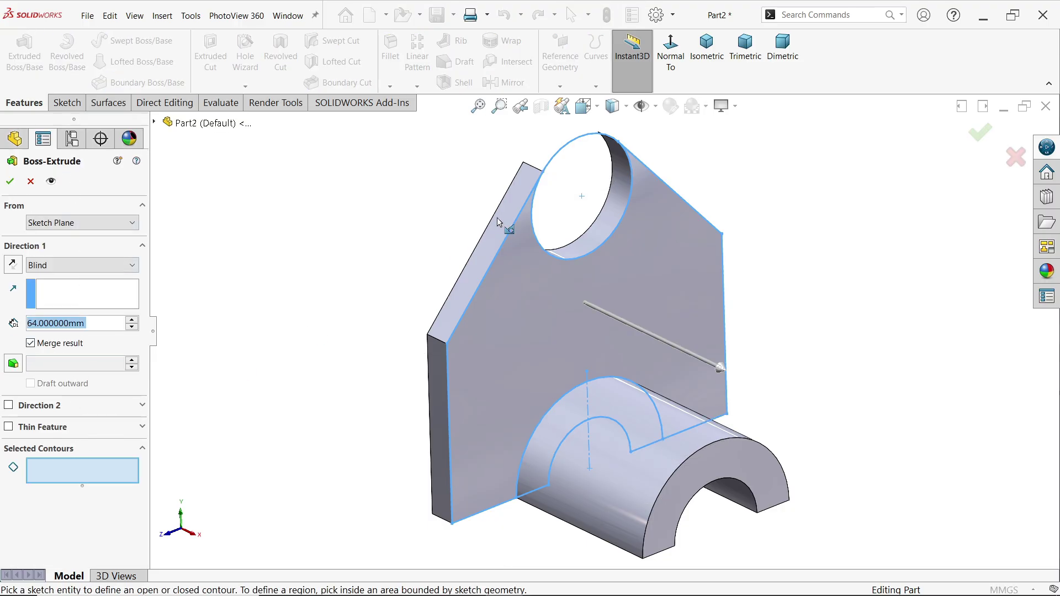
click(561, 203)
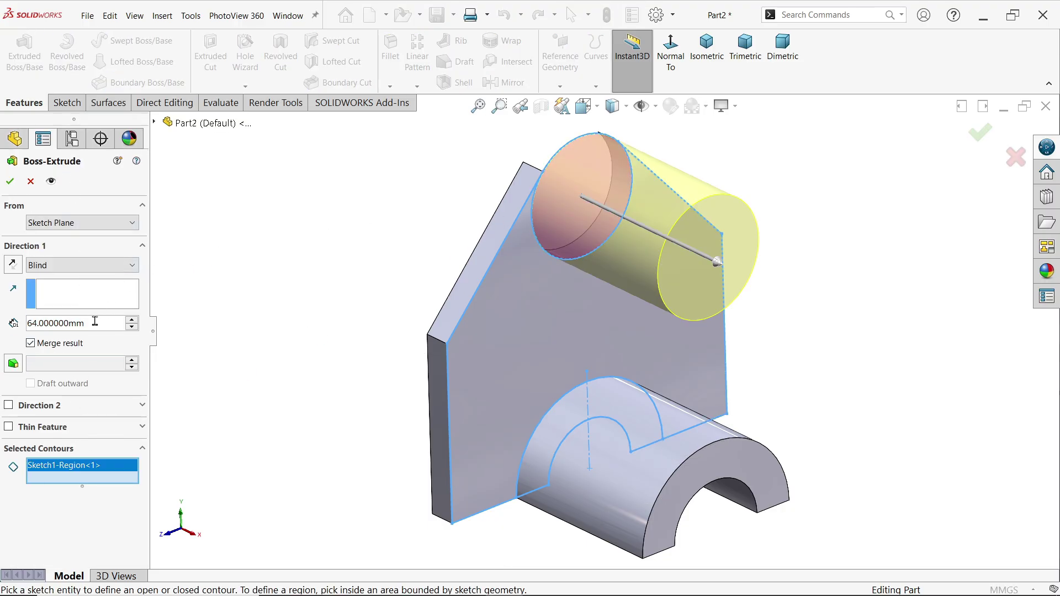
drag(95, 321, 35, 320)
text(10)
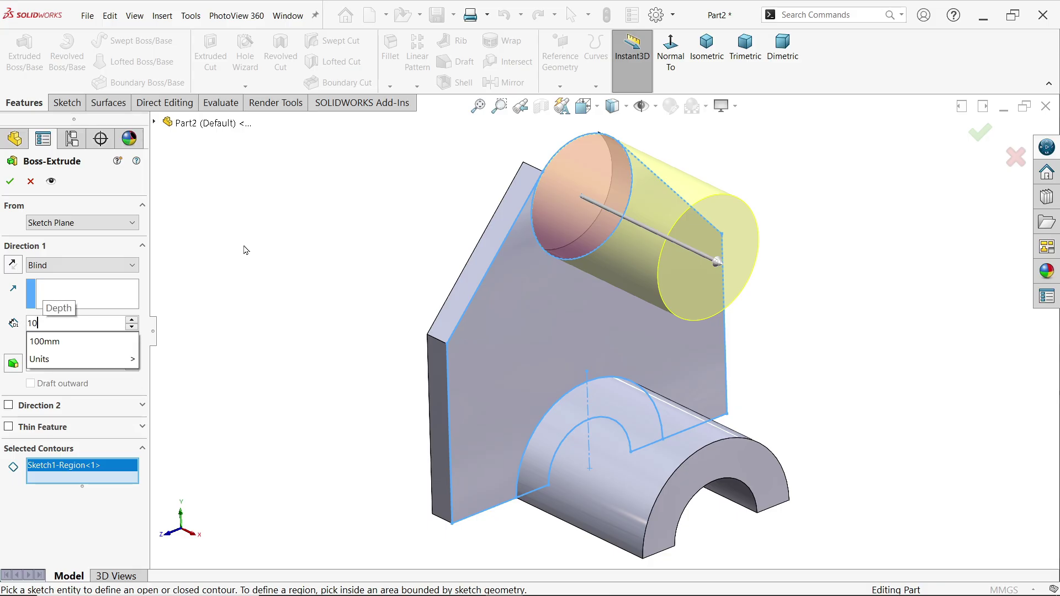
key(Return)
middle_drag(456, 237, 499, 239)
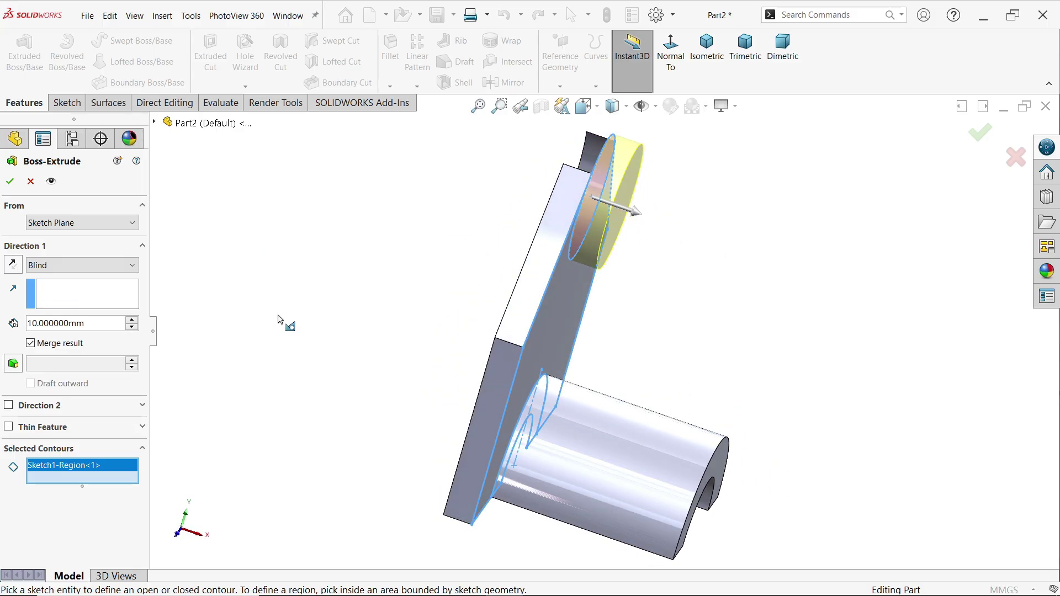
Step: Add a second direction with a blind depth of 30 mm (40-10) to the circle's extrusion and complete it
click(9, 406)
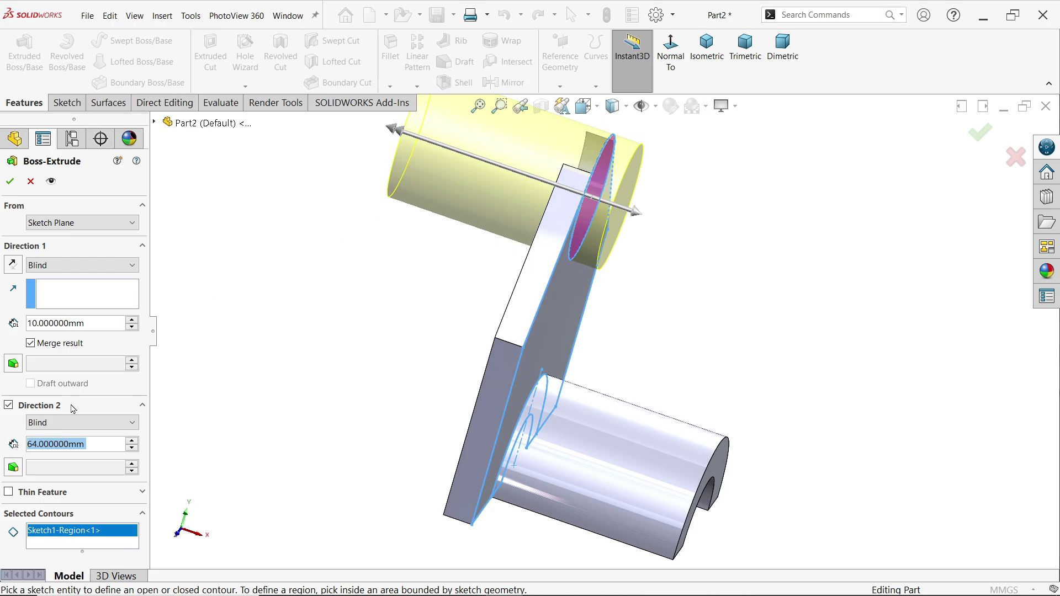
text(30)
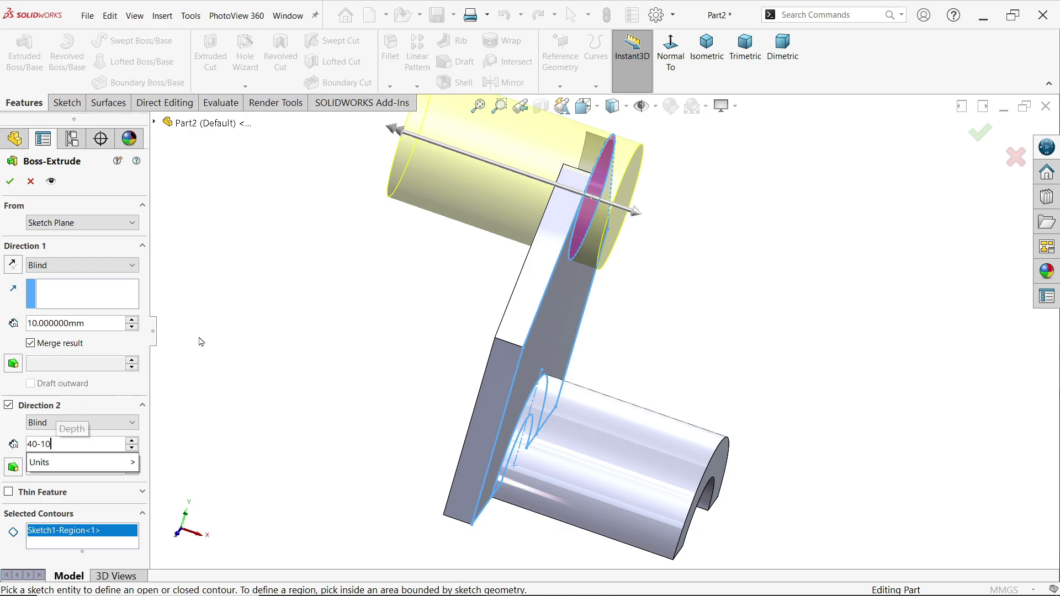
key(Return)
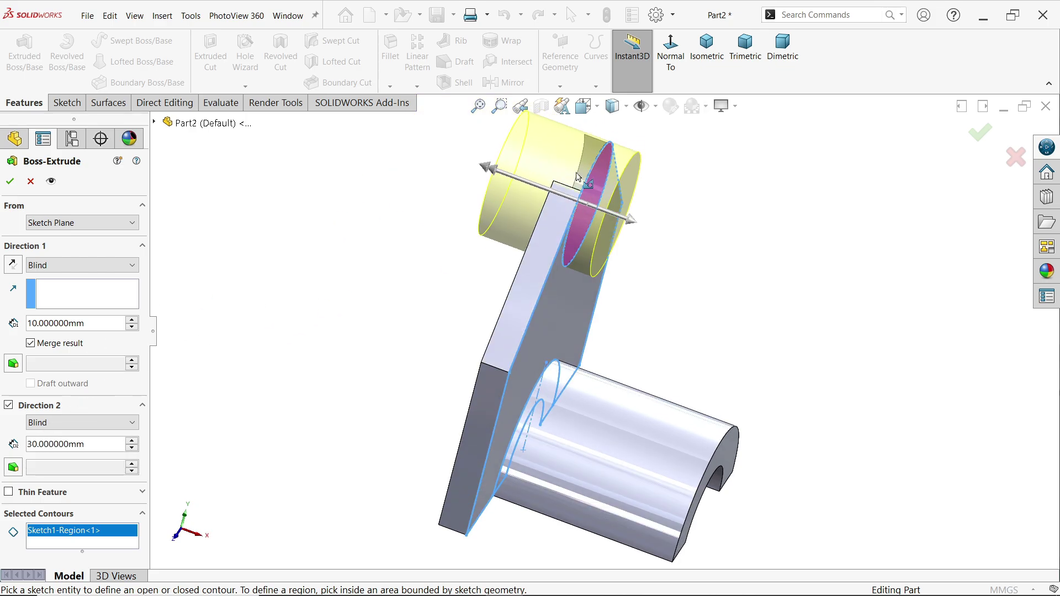
scroll(481, 201, down, 2)
click(10, 182)
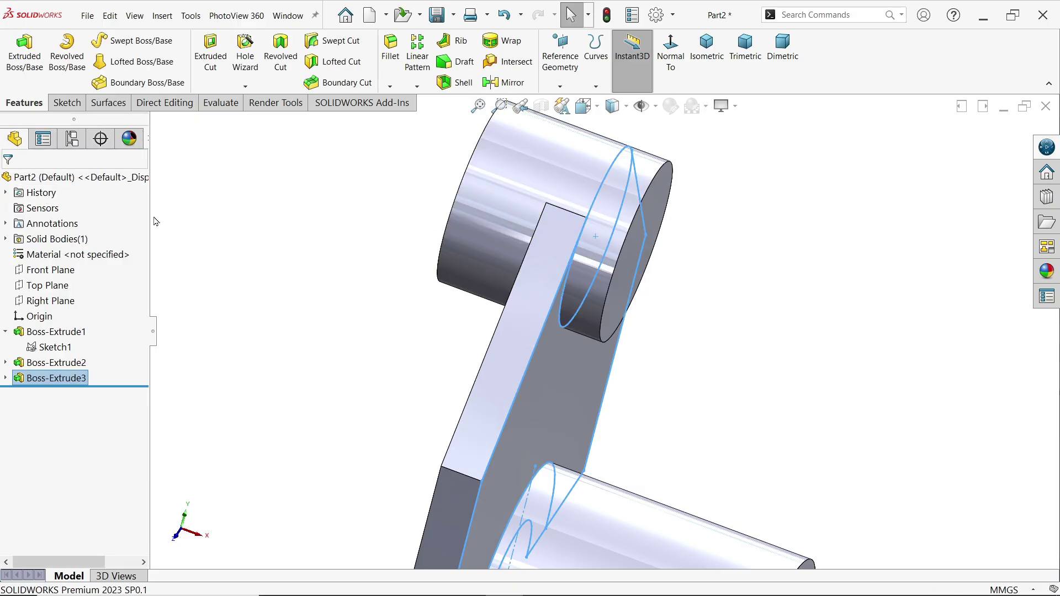
key(f)
click(373, 291)
key(ctrl+7)
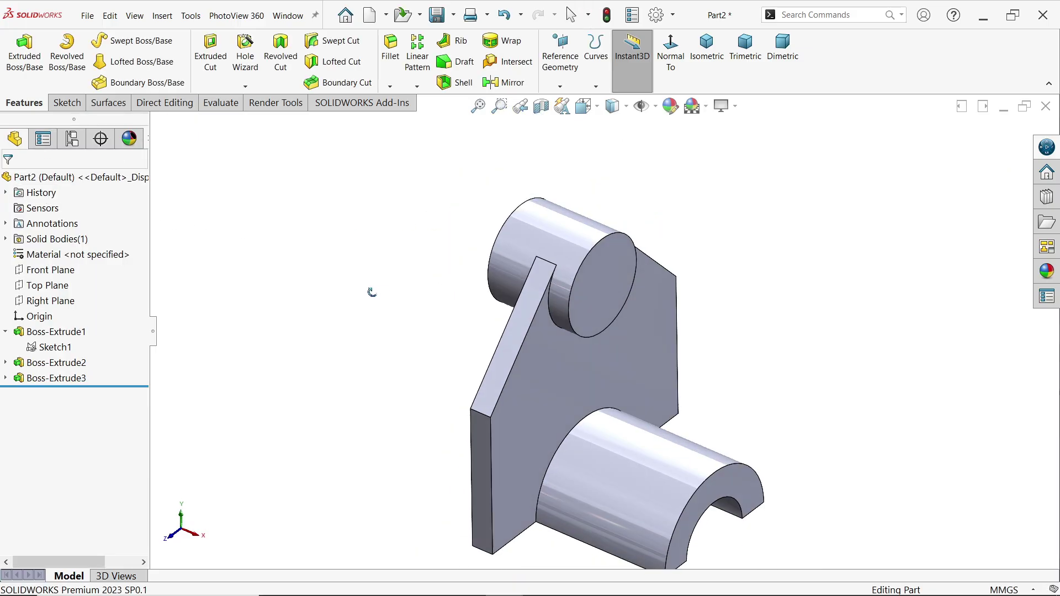
Step: Sketch a line on the Front Plane from the upper cylinder's lower front corner to the half-cylinder's top outer corner, consulting the drawing first
click(549, 236)
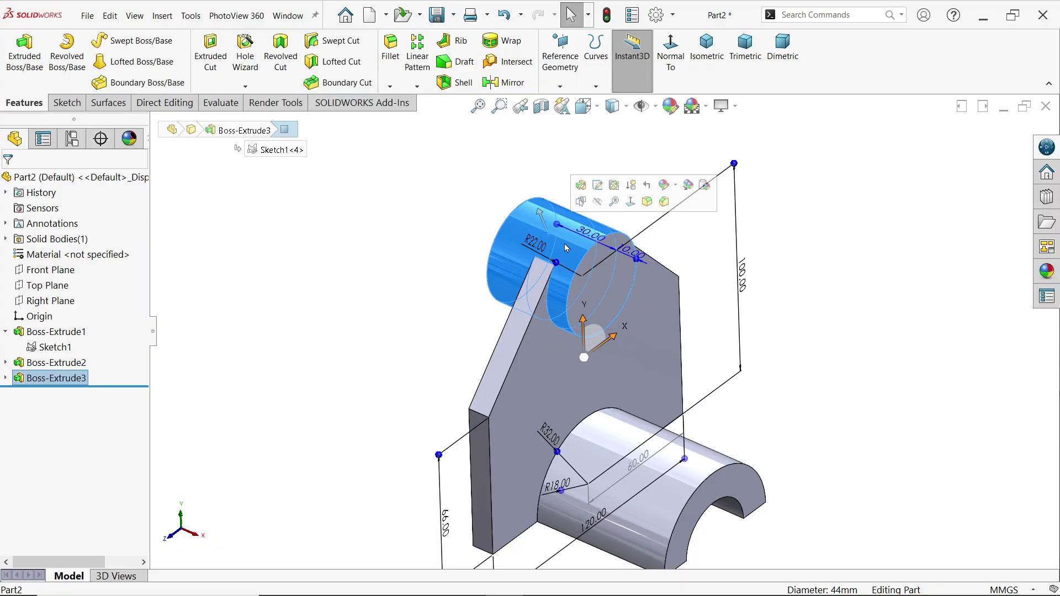
click(402, 255)
key(alt+Tab)
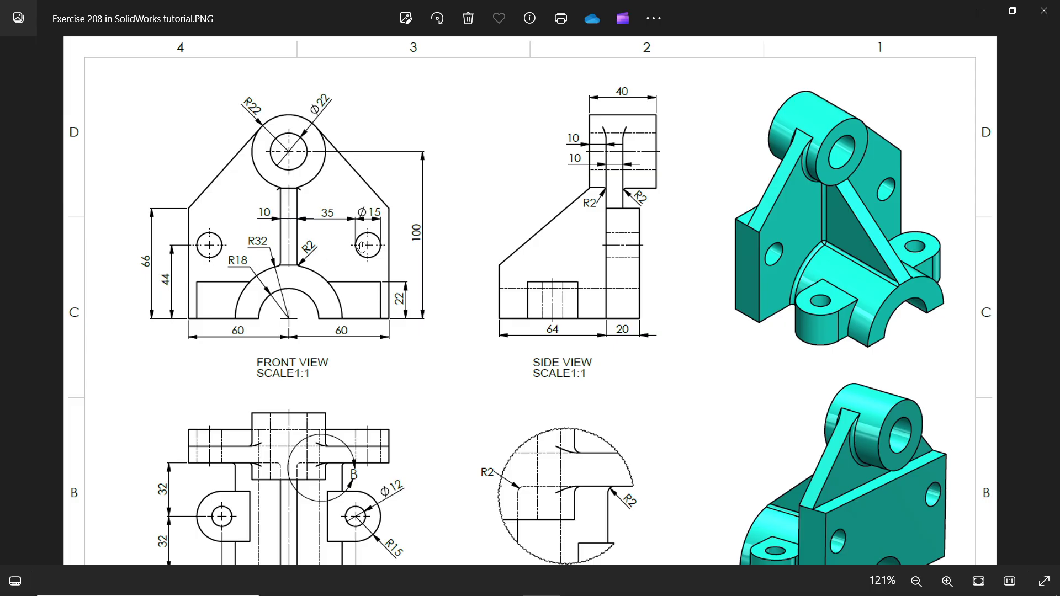
click(983, 11)
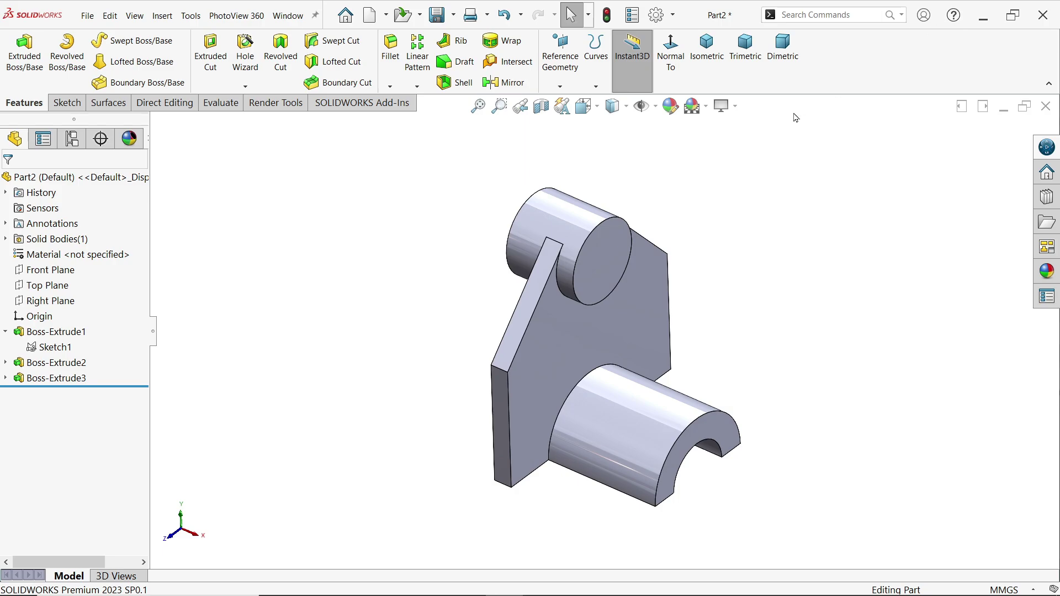
click(51, 270)
middle_drag(276, 237, 345, 227)
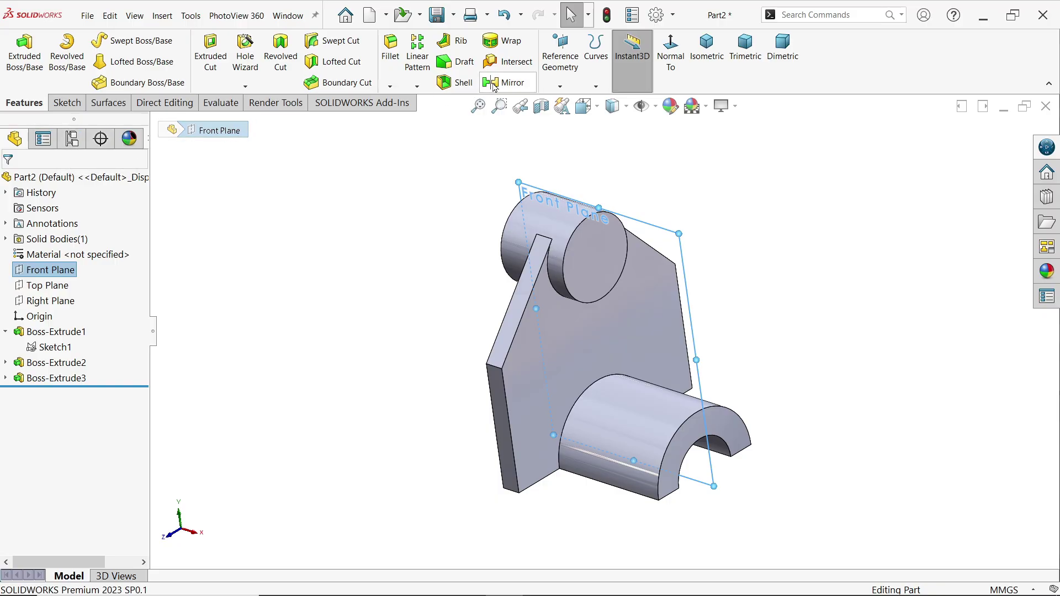
click(71, 103)
click(17, 47)
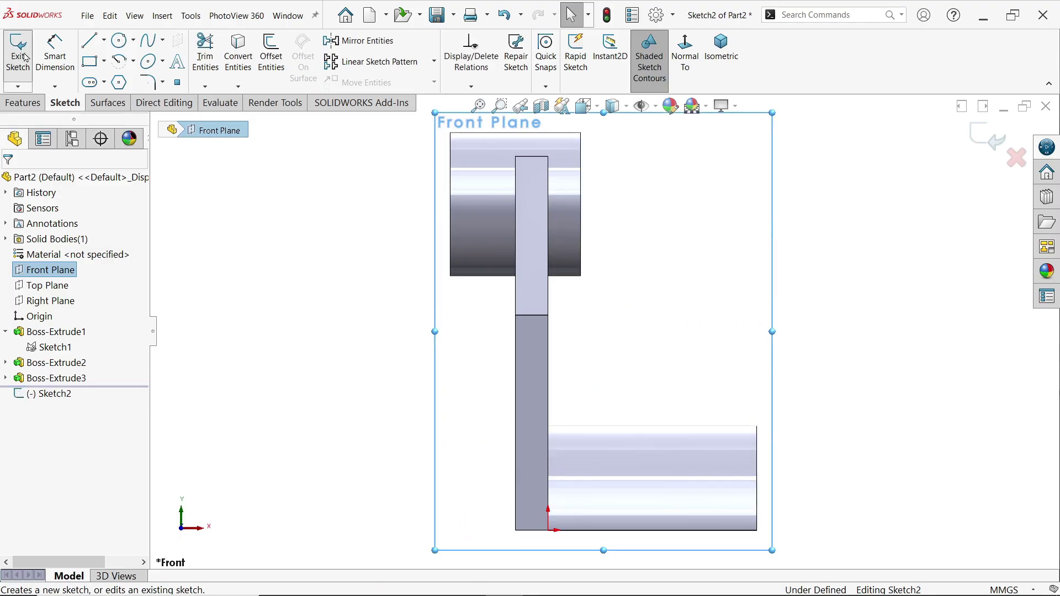
click(95, 41)
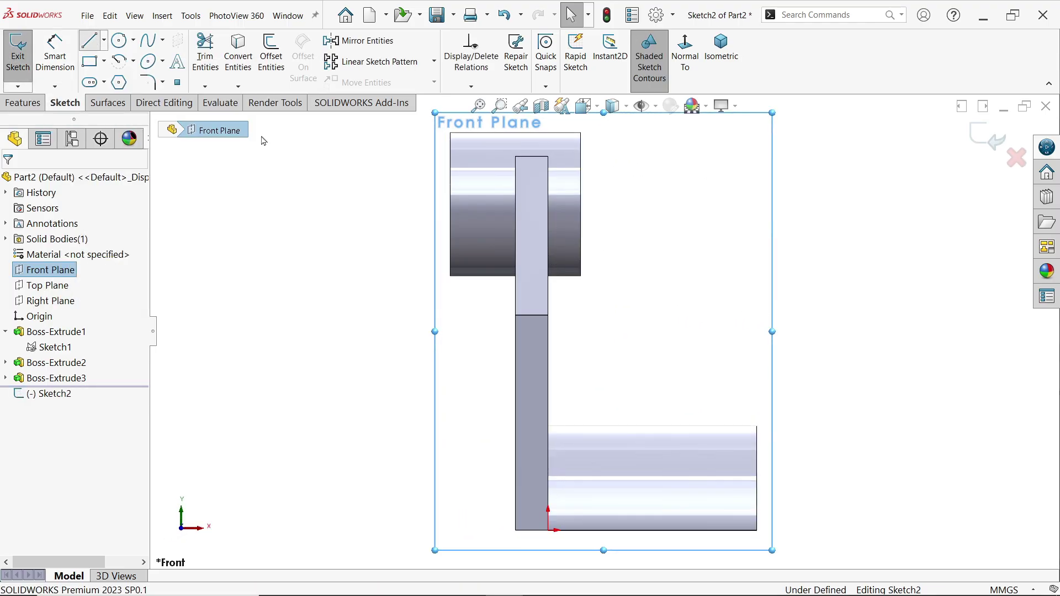
click(580, 276)
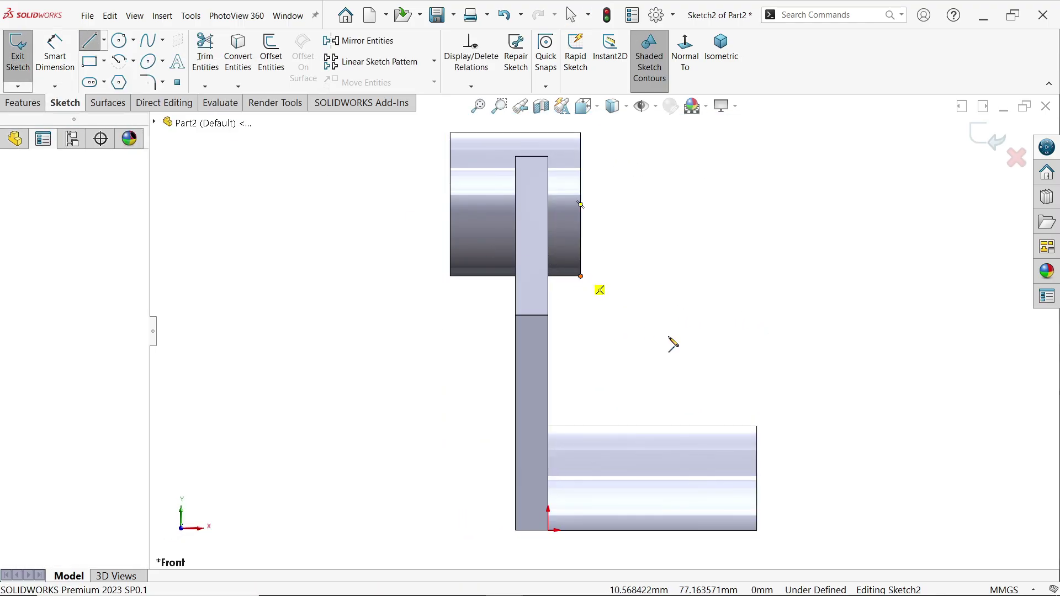
click(757, 426)
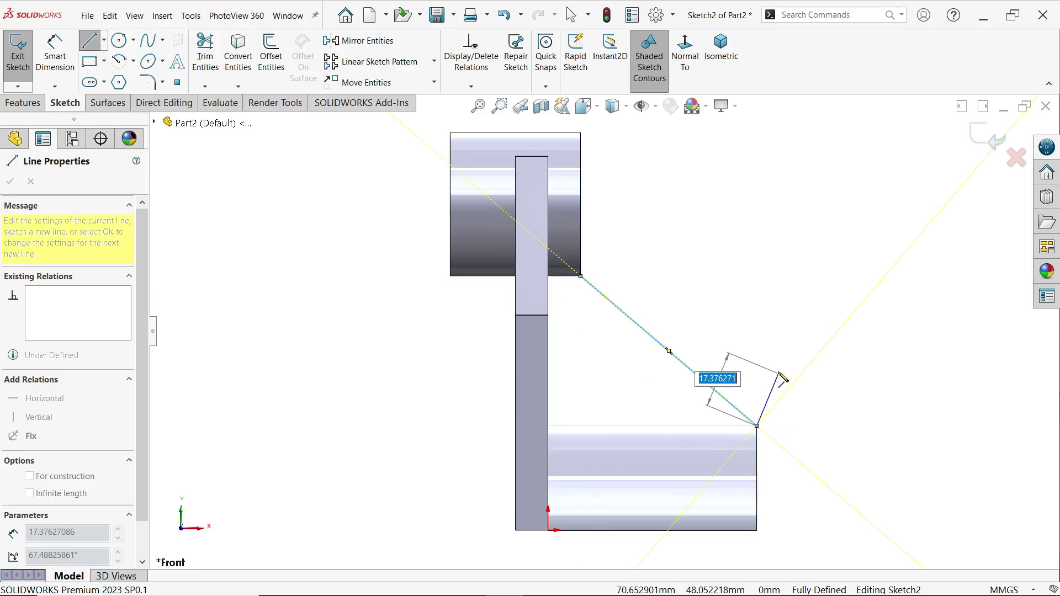
key(Escape)
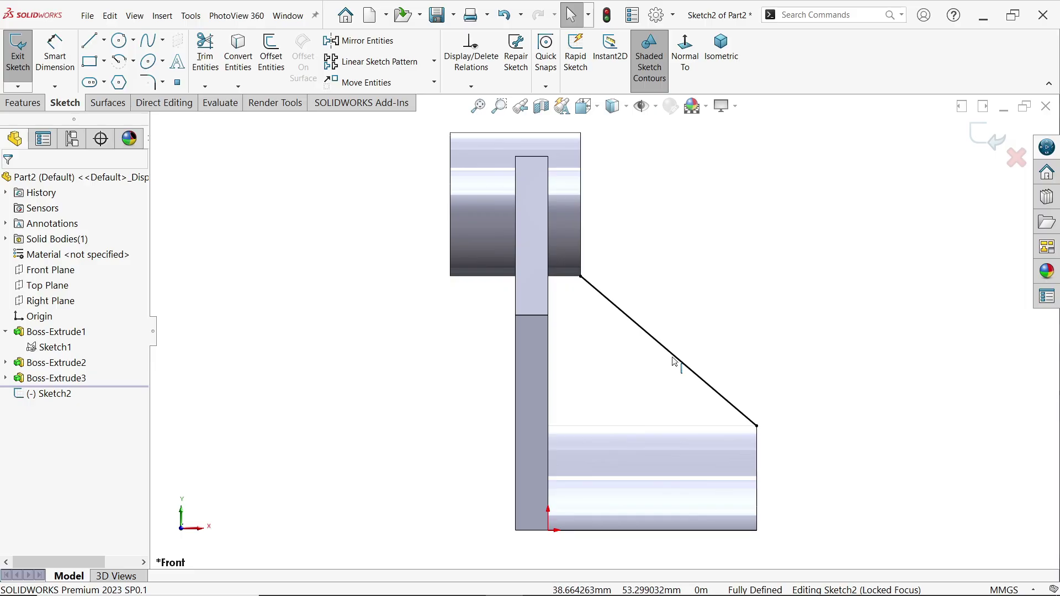
Step: Try to create a 10 mm thick rib, thickened on both sides, from the single slanted sketch line
click(23, 102)
click(459, 43)
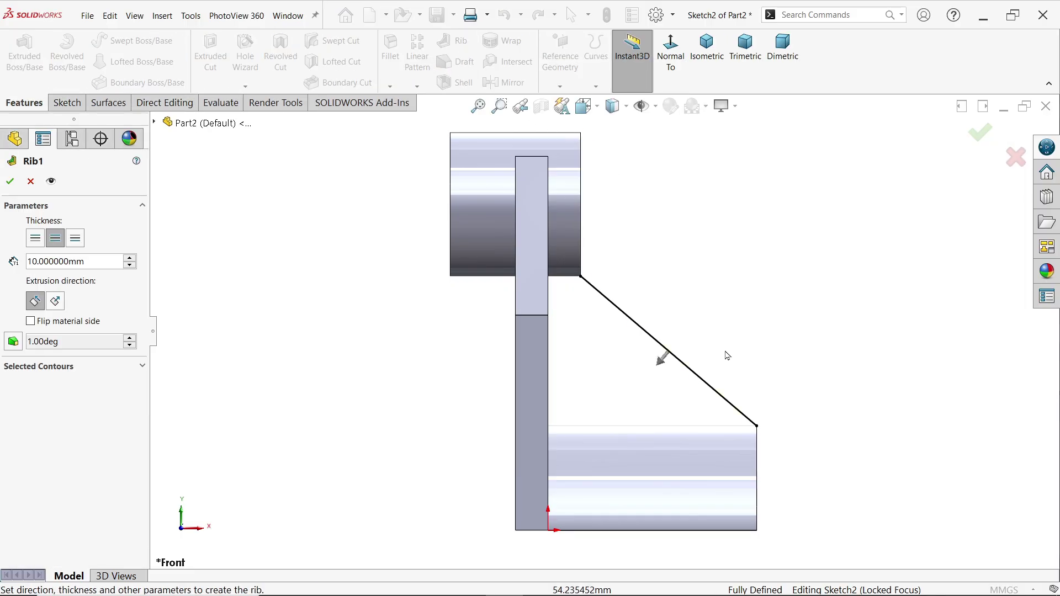
scroll(663, 392, down, 3)
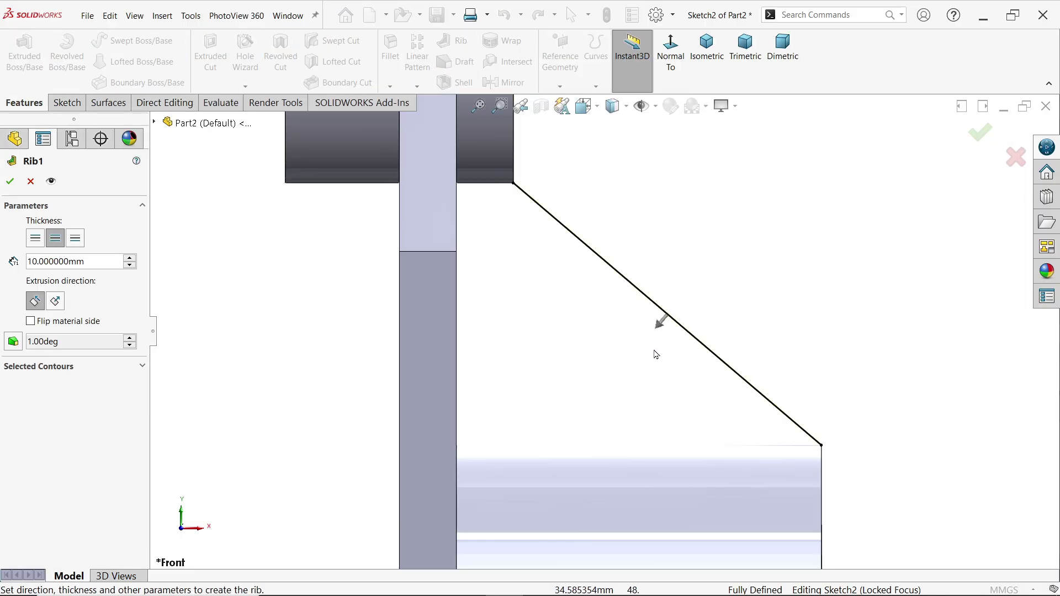
click(715, 62)
scroll(566, 359, down, 3)
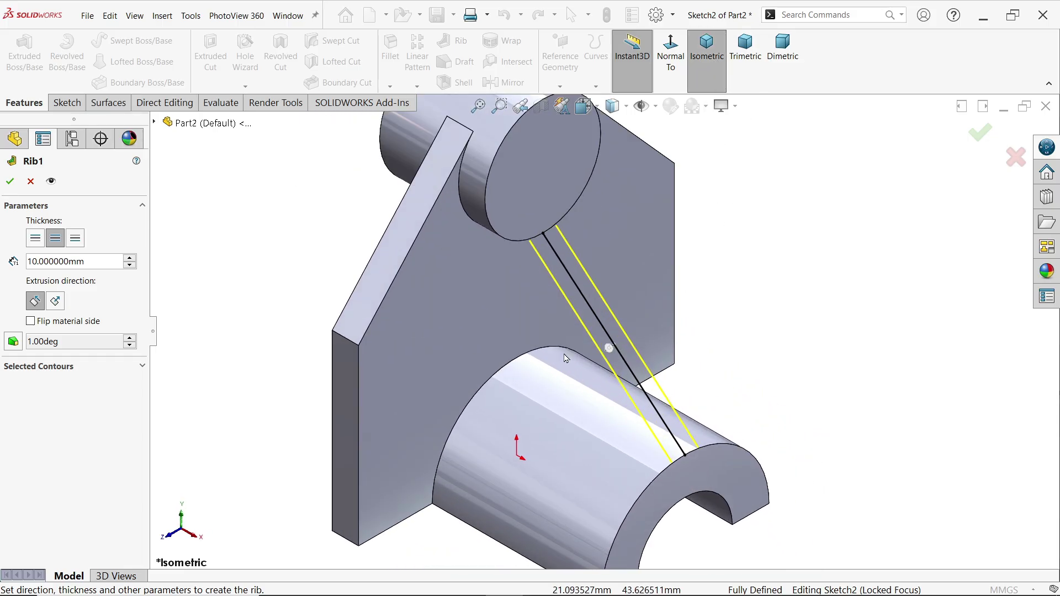
click(55, 245)
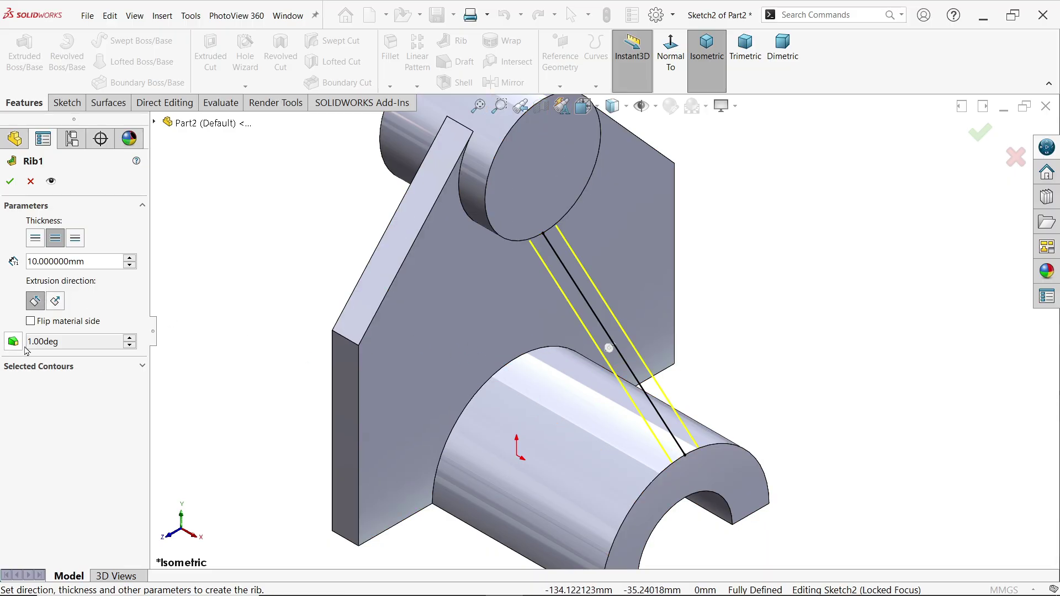
click(10, 182)
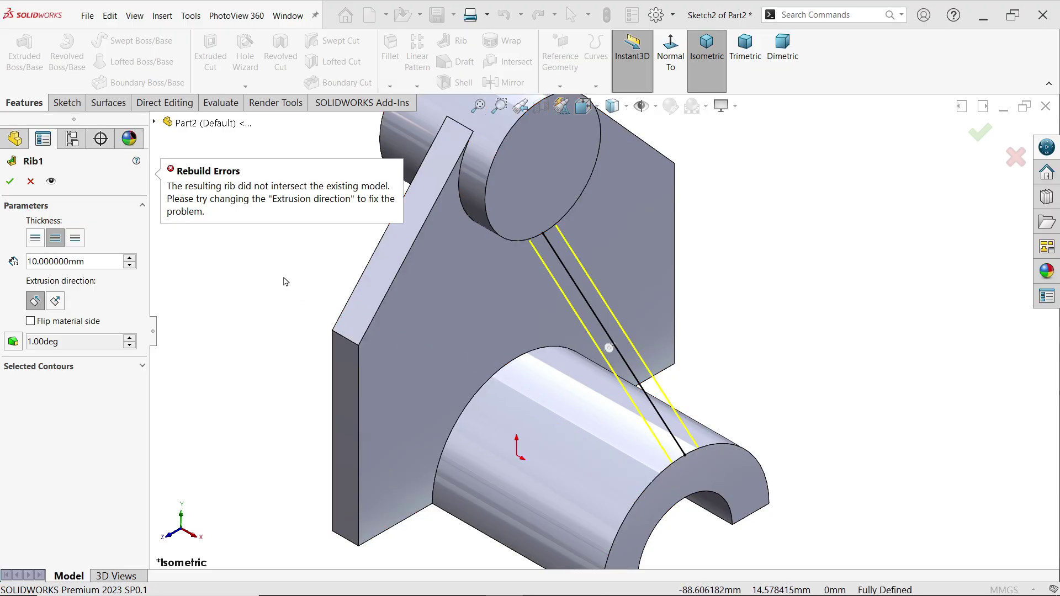
click(30, 181)
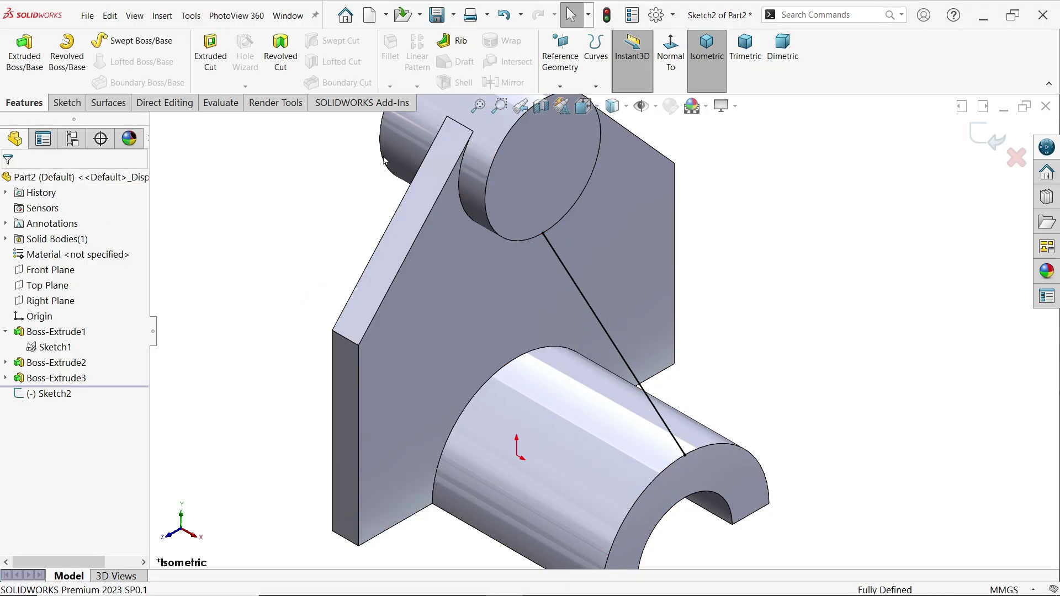
Step: Sketch a 1 mm vertical line upward from the slanted line's upper end, along the upper cylinder's front edge
click(672, 64)
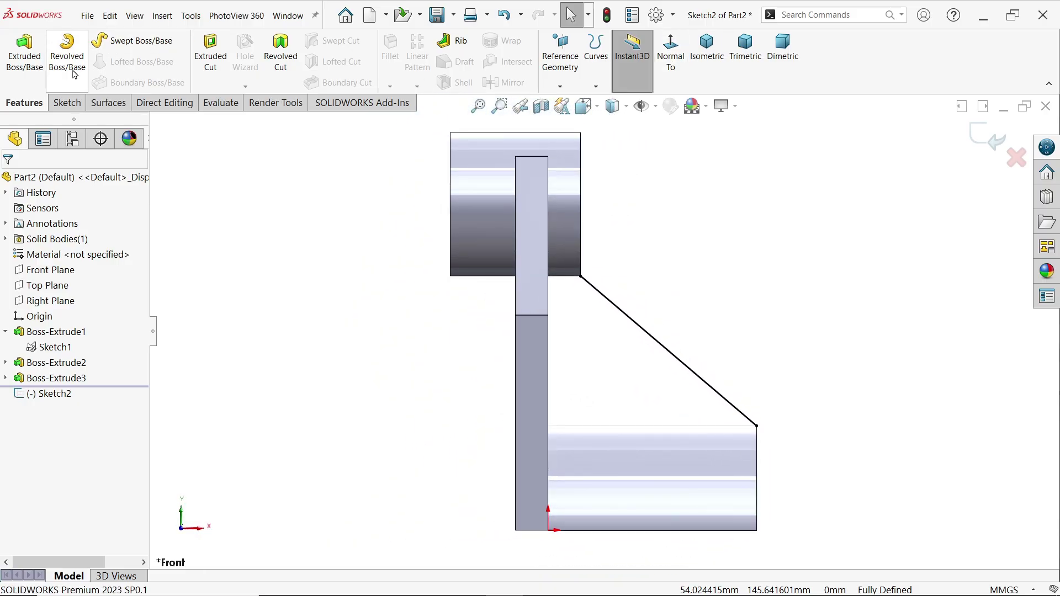
click(67, 103)
click(88, 40)
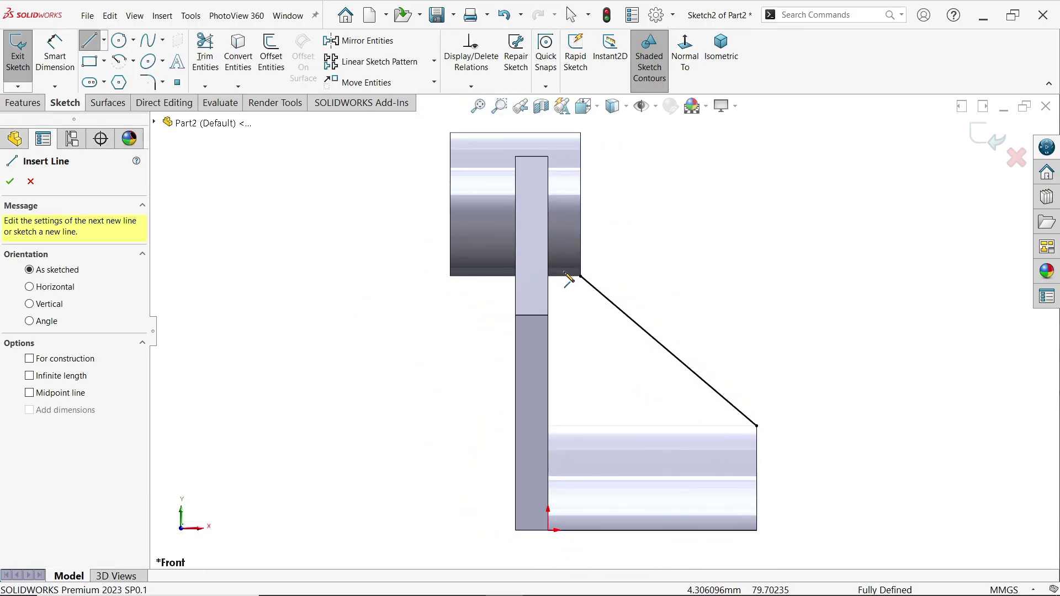
scroll(586, 320, down, 4)
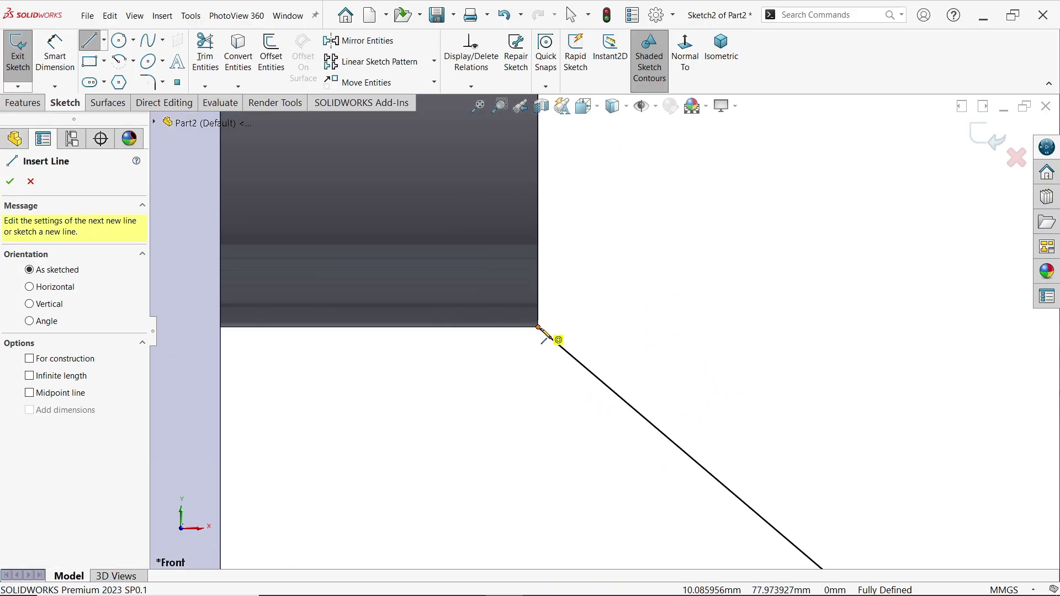
drag(539, 328, 543, 298)
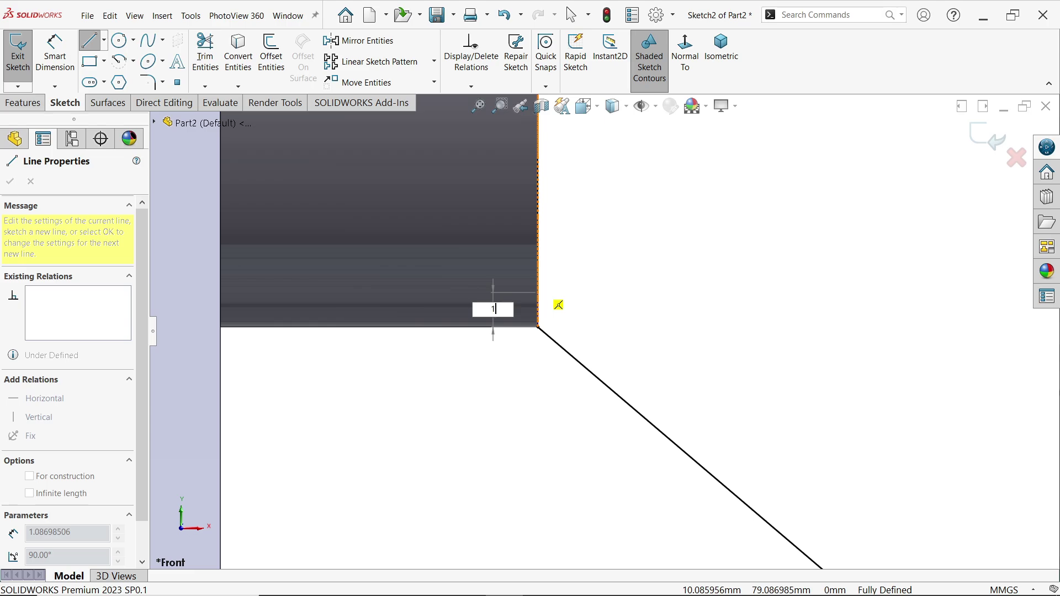
key(Return)
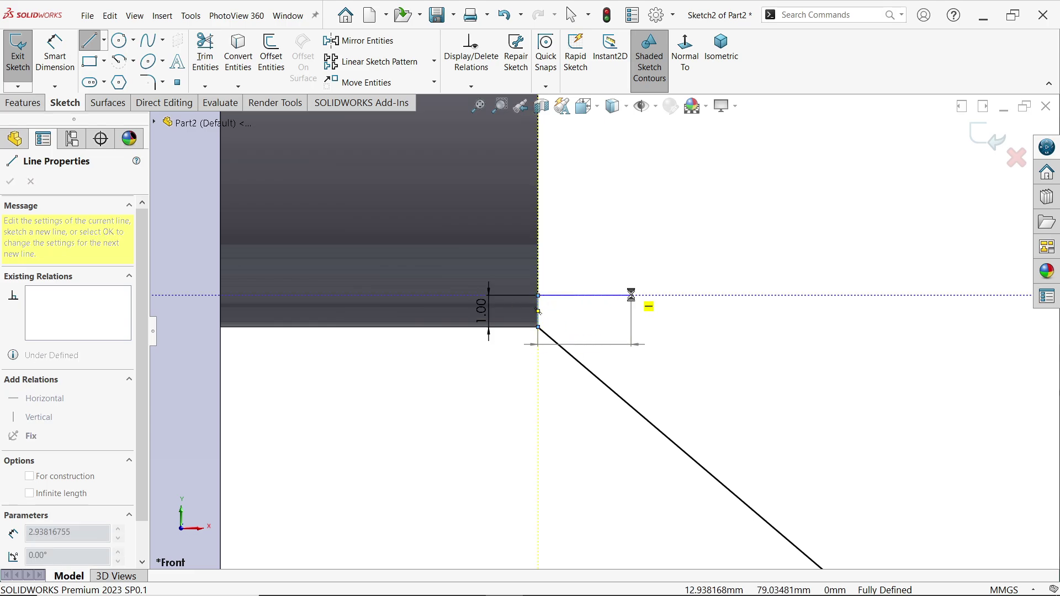
key(Escape)
Step: Sketch a 1 mm vertical line downward from the slanted line's lower end, along the half-cylinder's outer end edge
scroll(624, 306, up, 5)
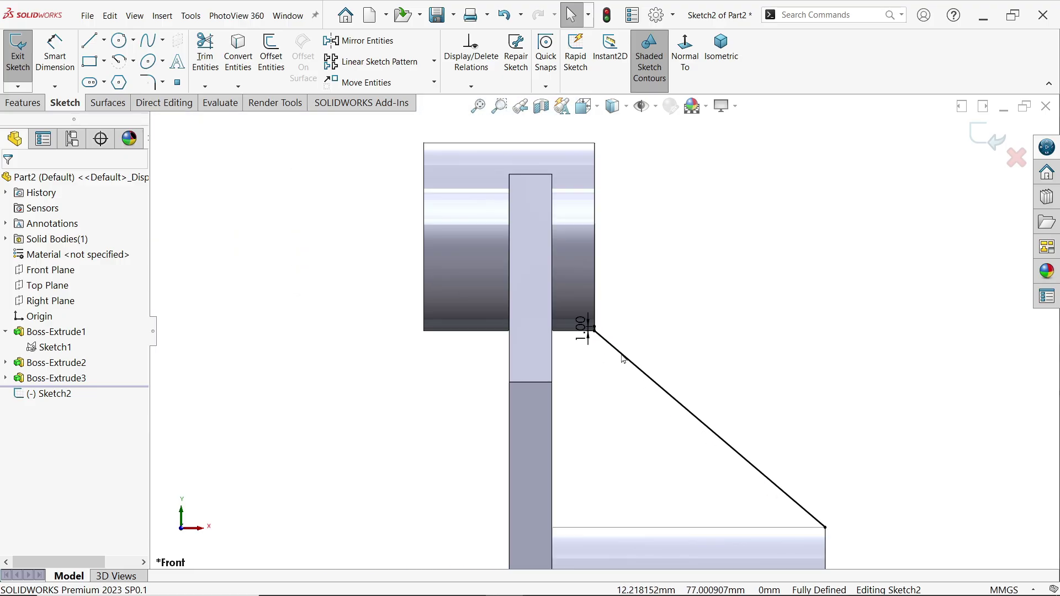
scroll(717, 433, up, 2)
scroll(653, 410, down, 6)
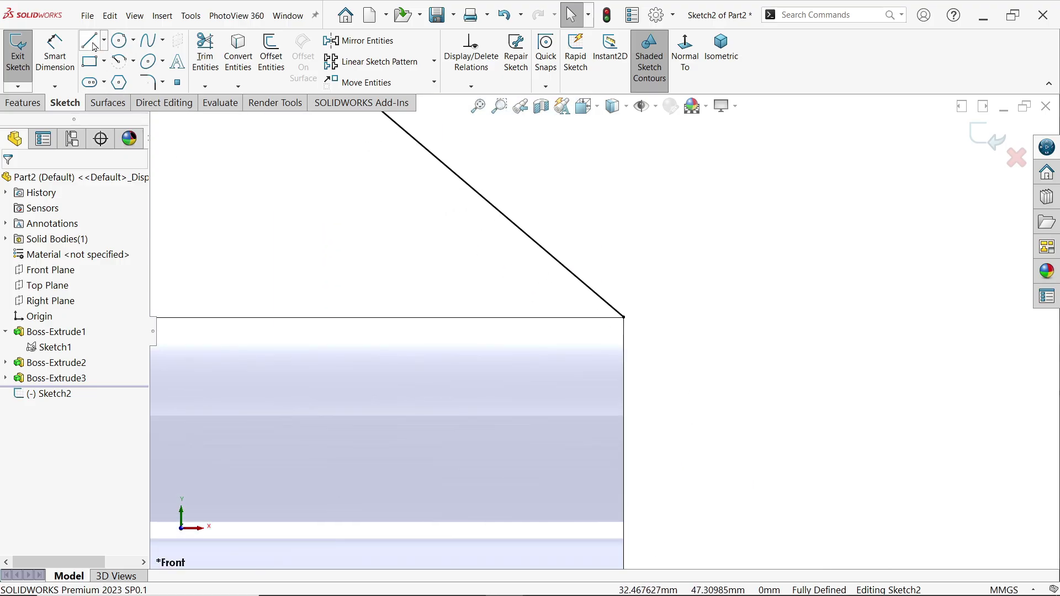
click(94, 46)
click(625, 319)
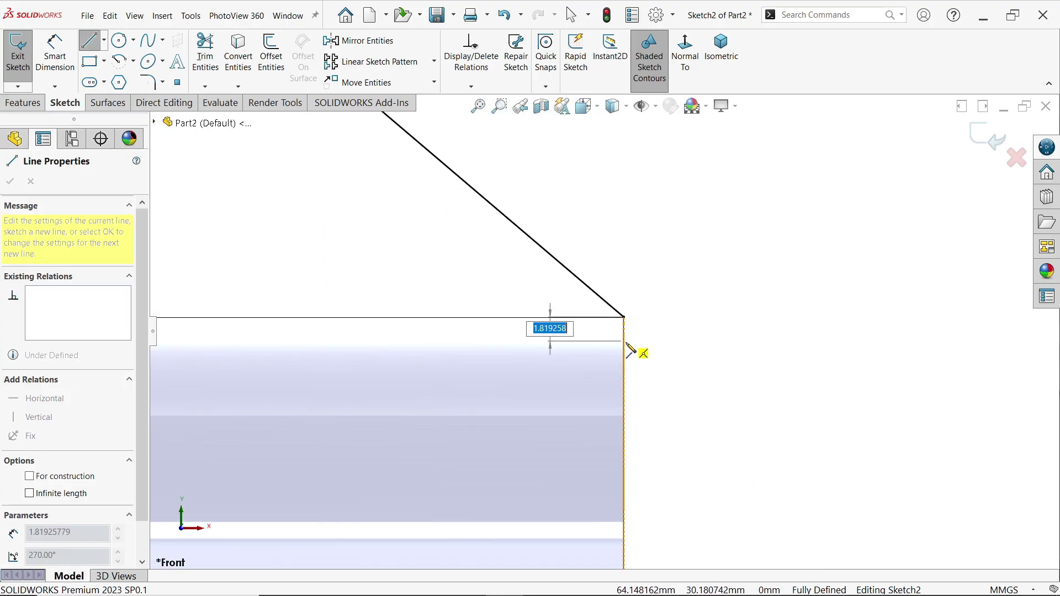
text(1)
key(Return)
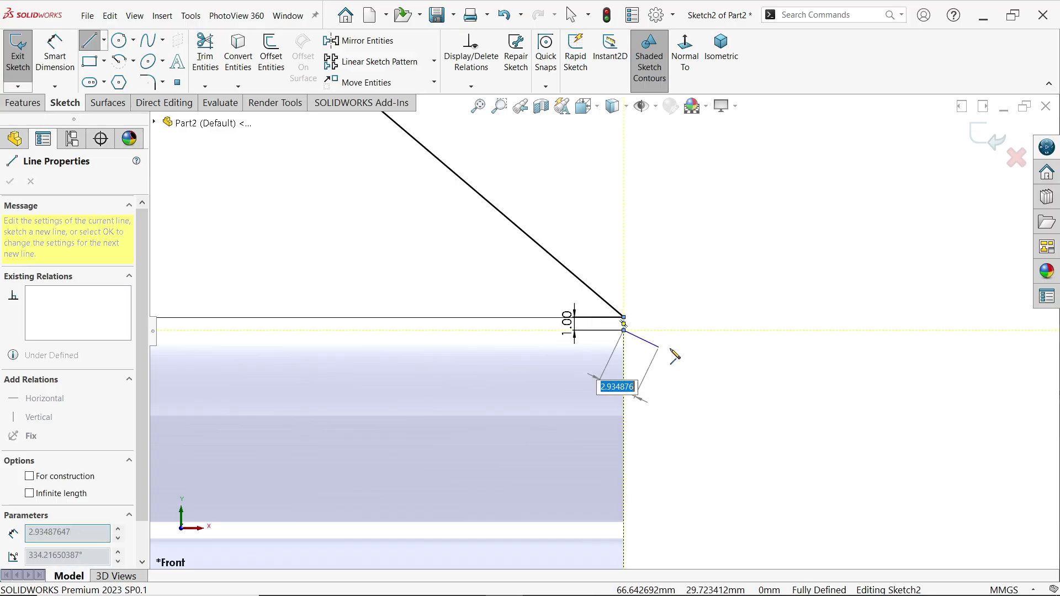
right_click(675, 308)
click(686, 331)
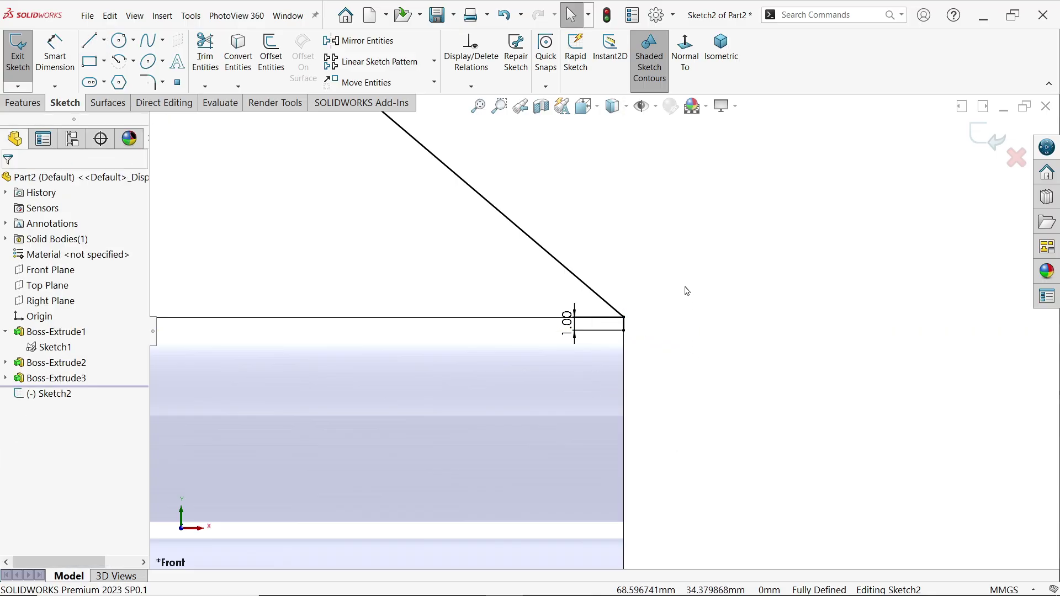
Step: Create a 10 mm thick rib from the extended sketch, thickened on both sides and running parallel to the sketch
click(720, 63)
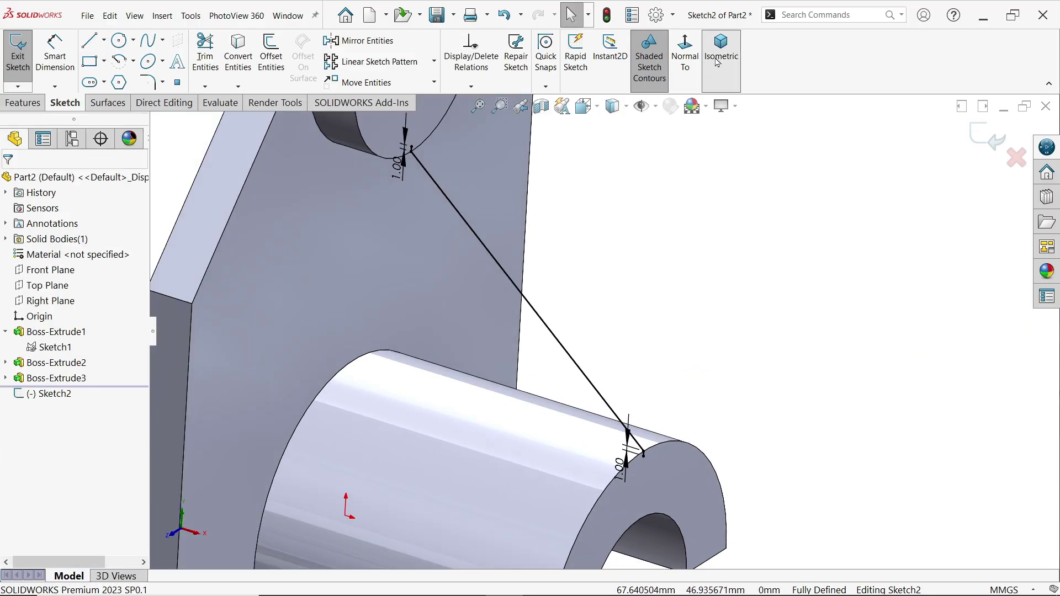
click(27, 106)
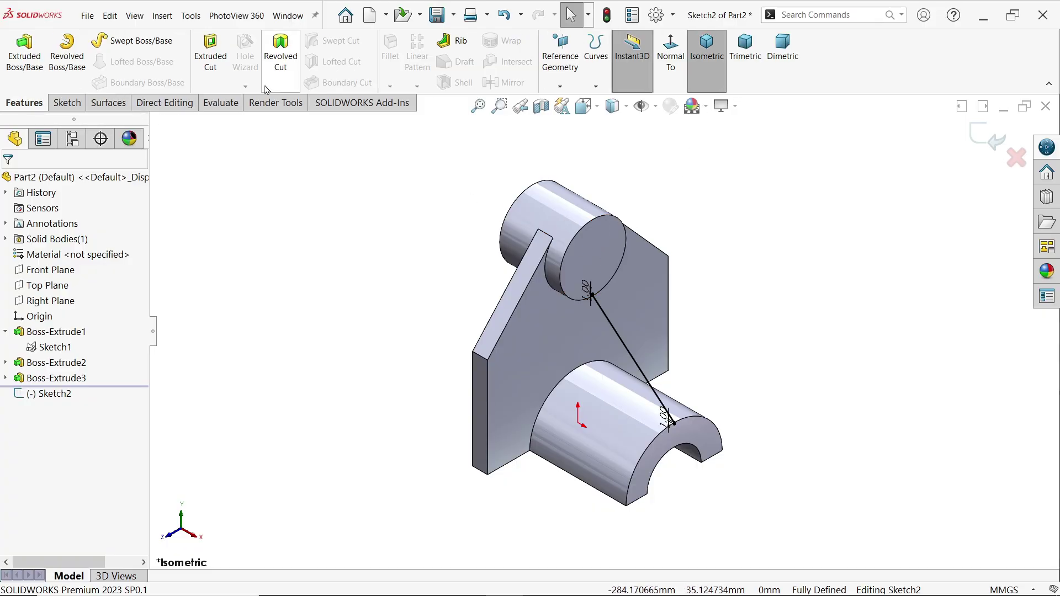
click(452, 43)
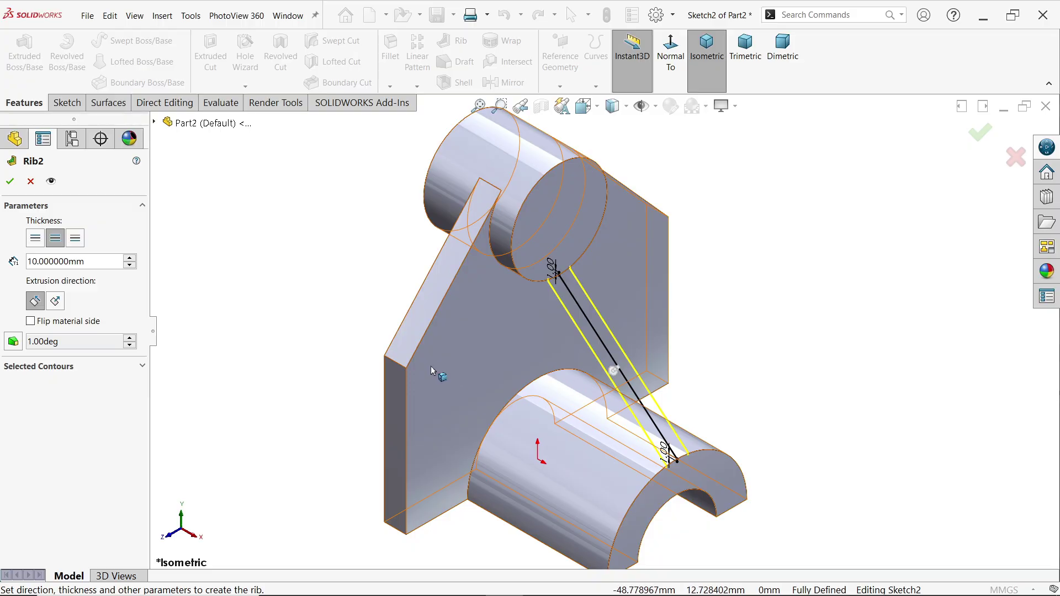
click(10, 182)
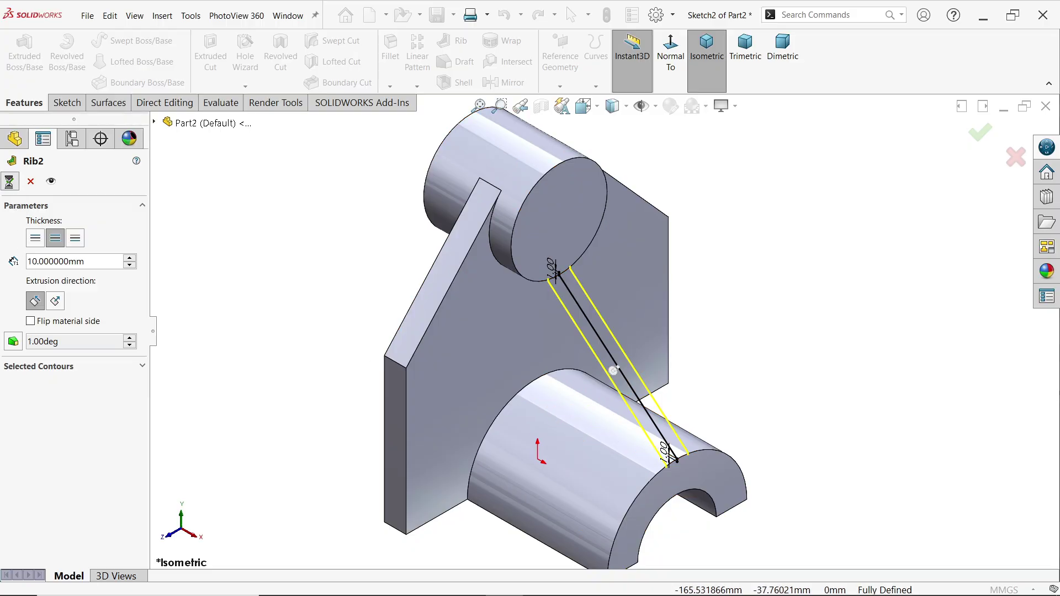
click(346, 277)
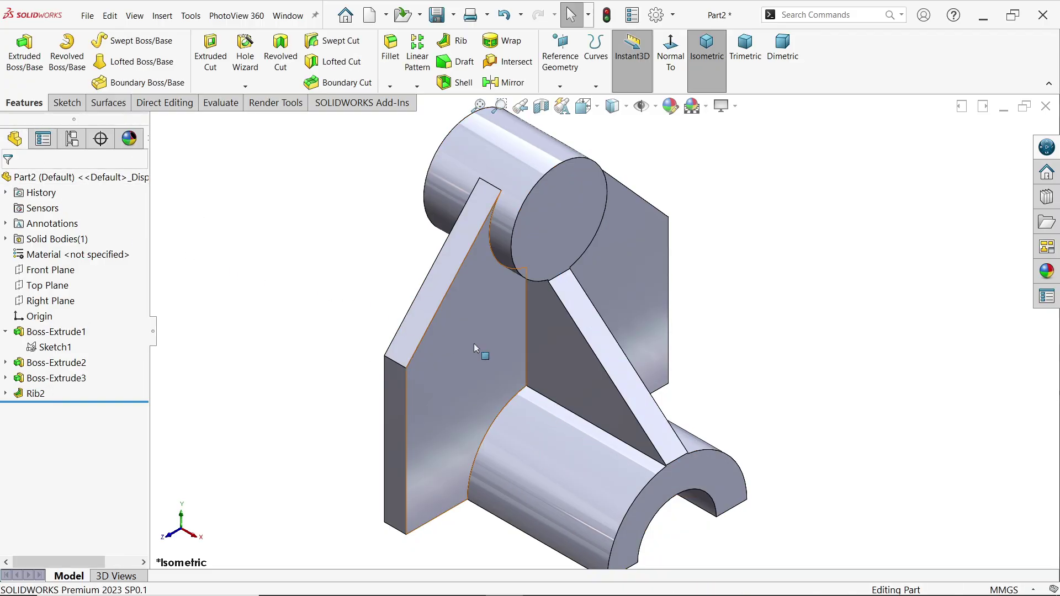
Step: Start a sketch on the plate's front face and draw a 15 mm diameter circle beside the rib
scroll(604, 307, down, 6)
middle_drag(596, 185, 534, 270)
scroll(546, 284, up, 5)
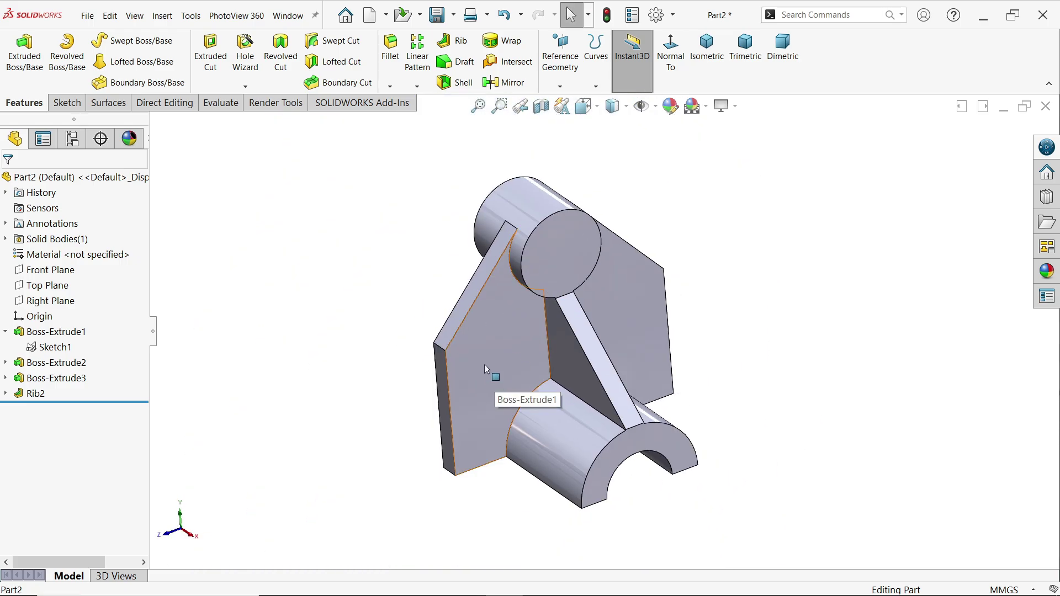
click(485, 365)
click(533, 334)
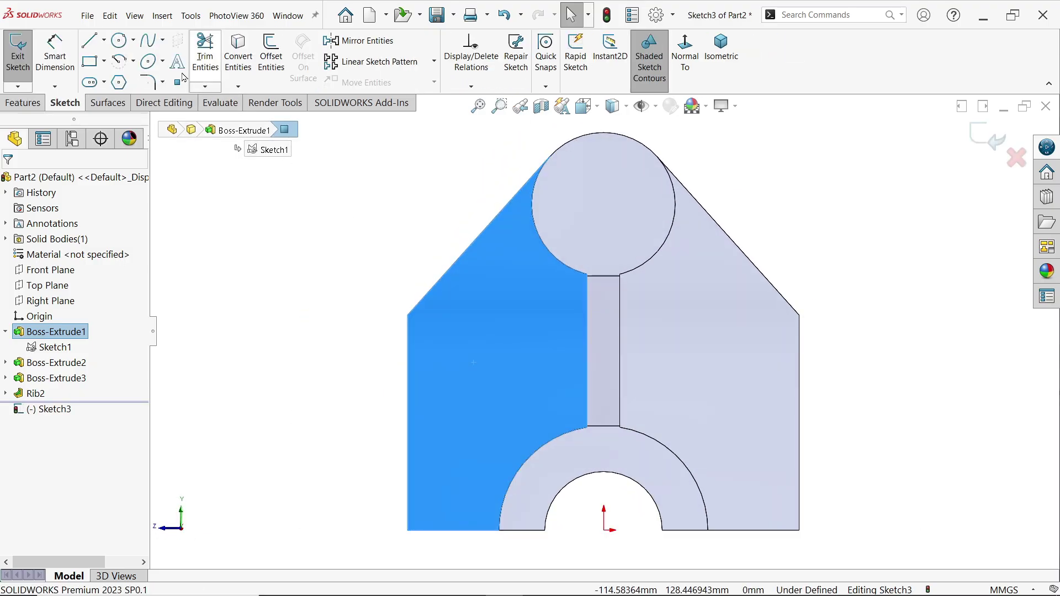
click(119, 40)
click(466, 347)
text(15)
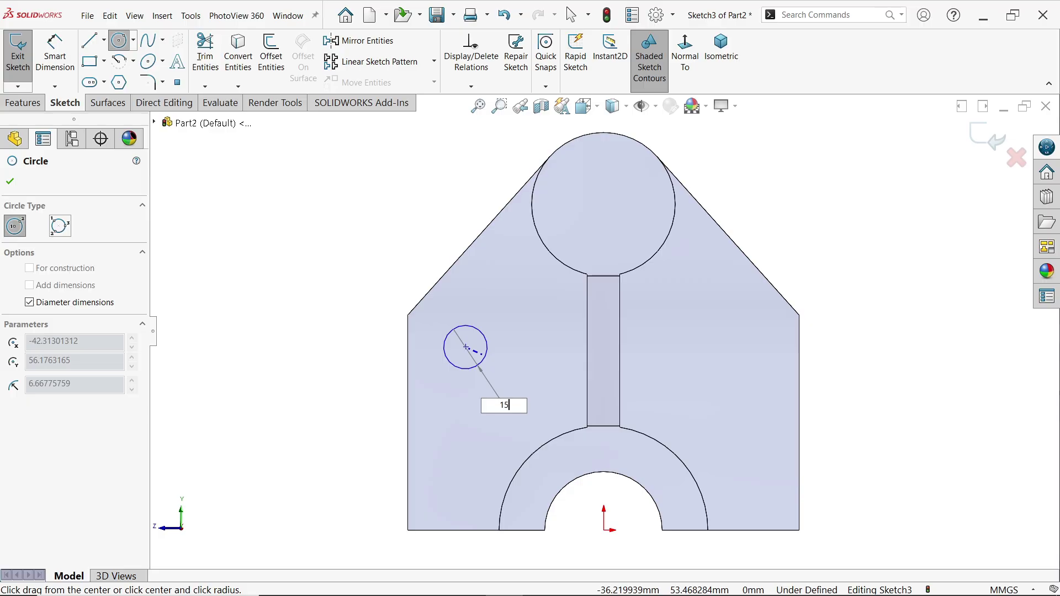
key(Return)
key(Escape)
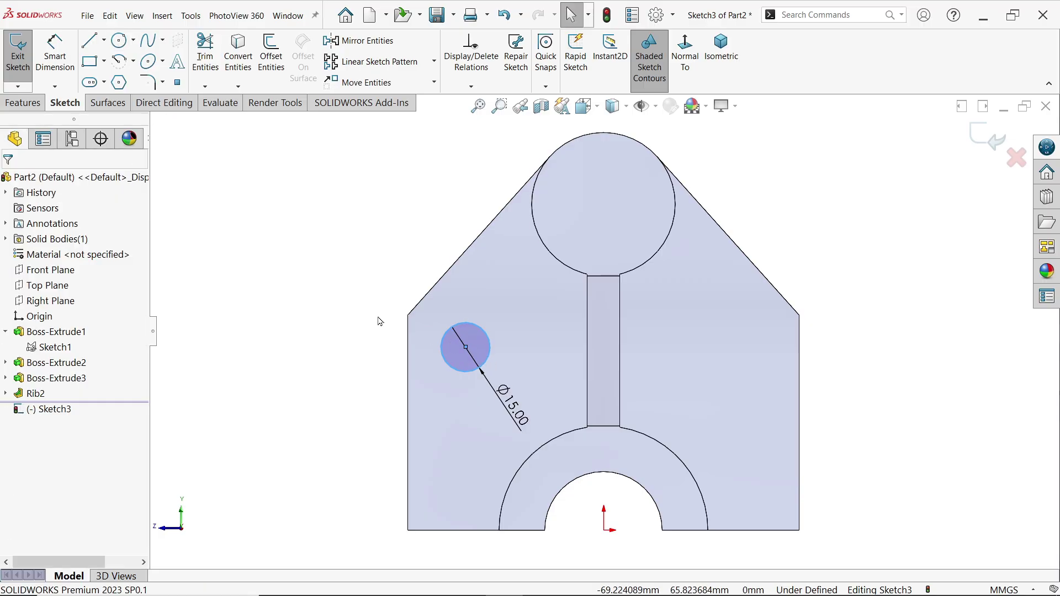
Step: Dimension the circle's near edge 35 mm horizontally from the adjacent side of the rib
scroll(375, 315, down, 1)
key(d)
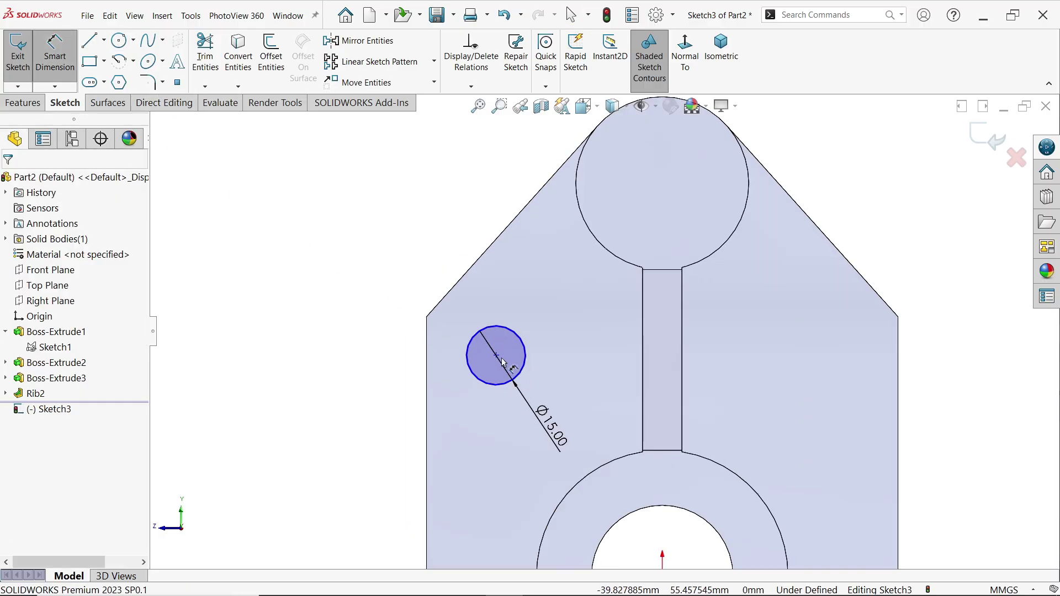
click(644, 362)
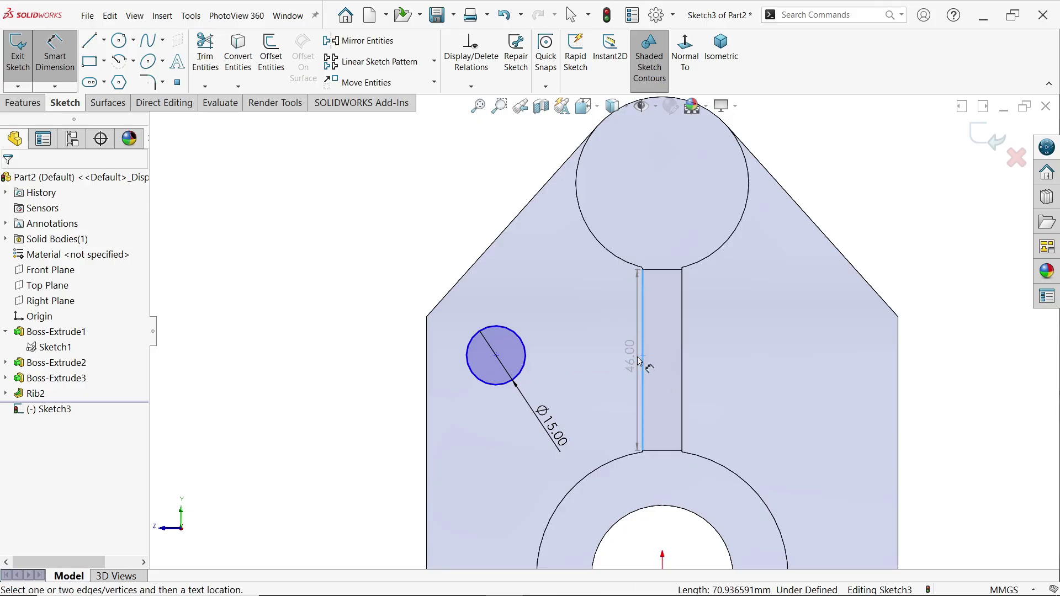
click(524, 351)
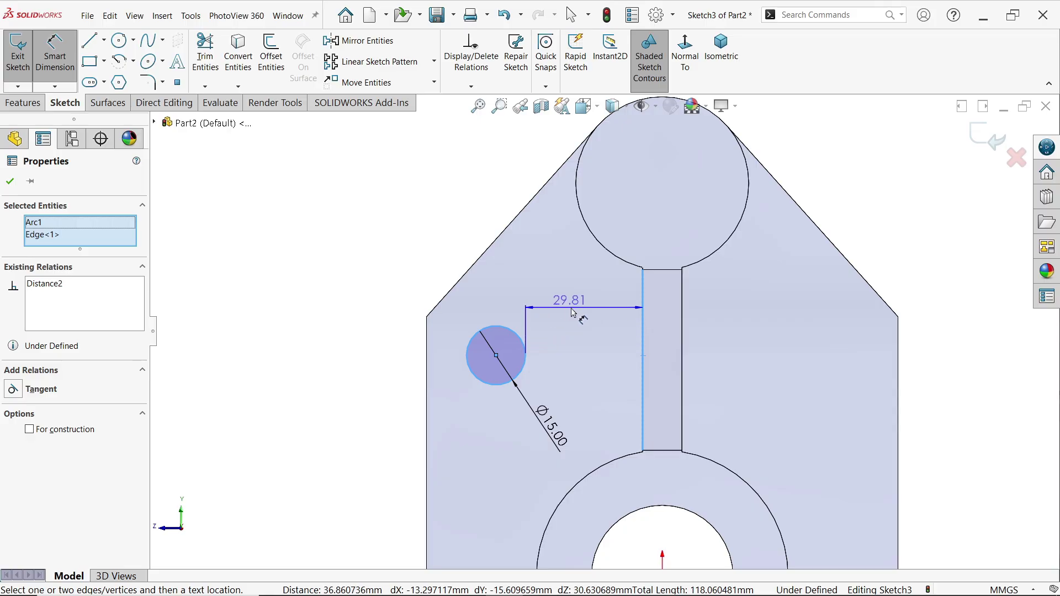
click(574, 313)
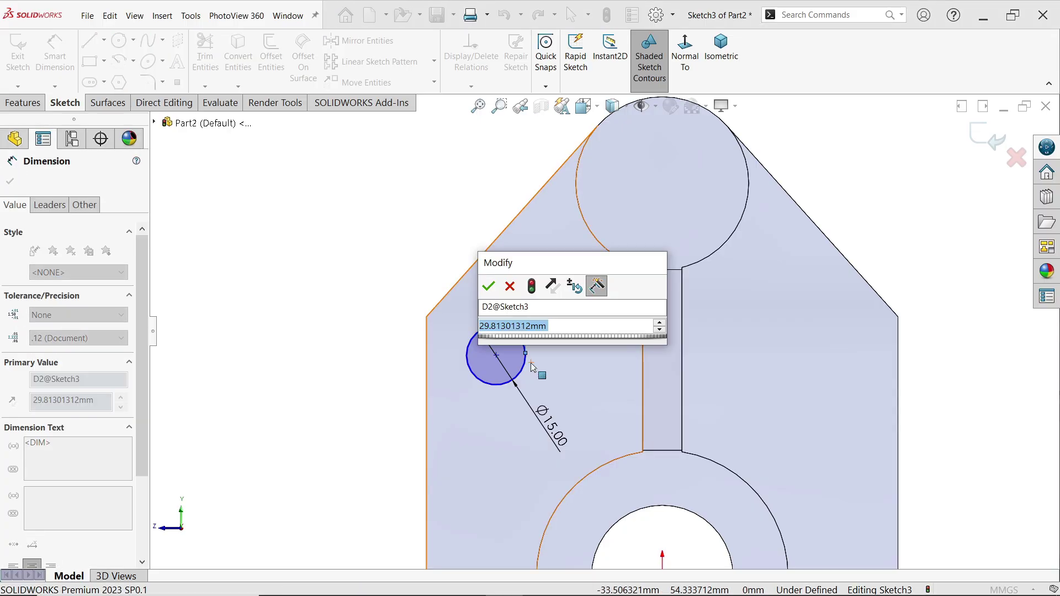
text(=)
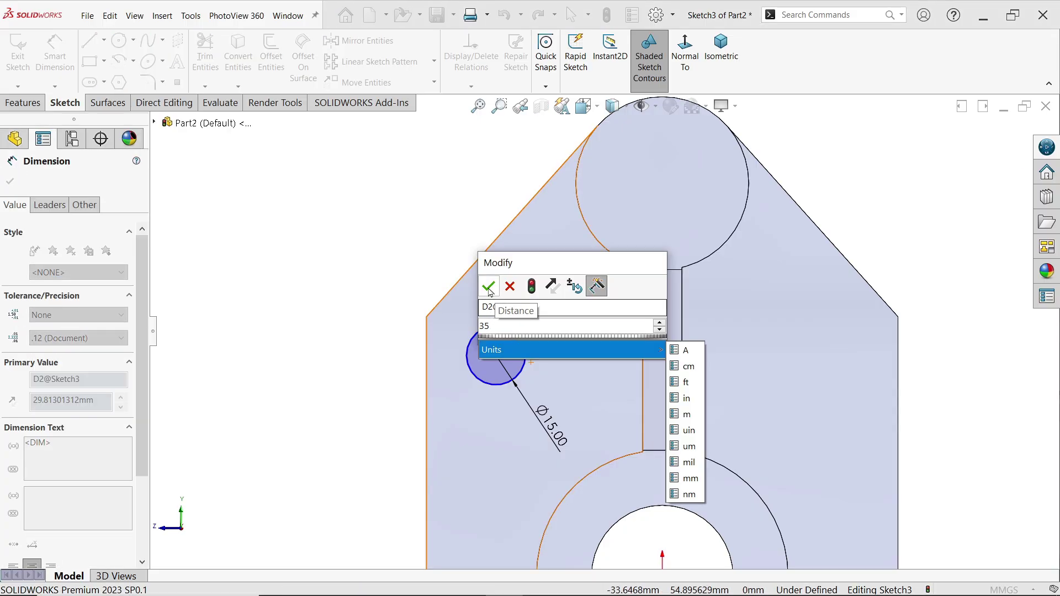
key(Escape)
key(Escape)
Step: Dimension the circle's centre 44 mm above the plate's bottom edge
click(478, 356)
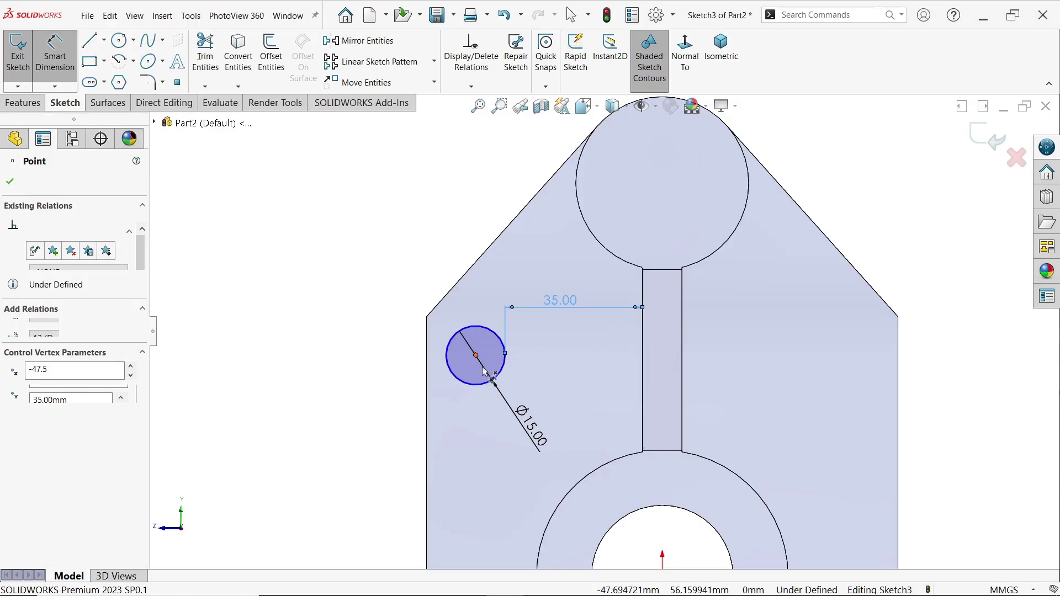
key(f)
click(520, 504)
click(450, 463)
text(44)
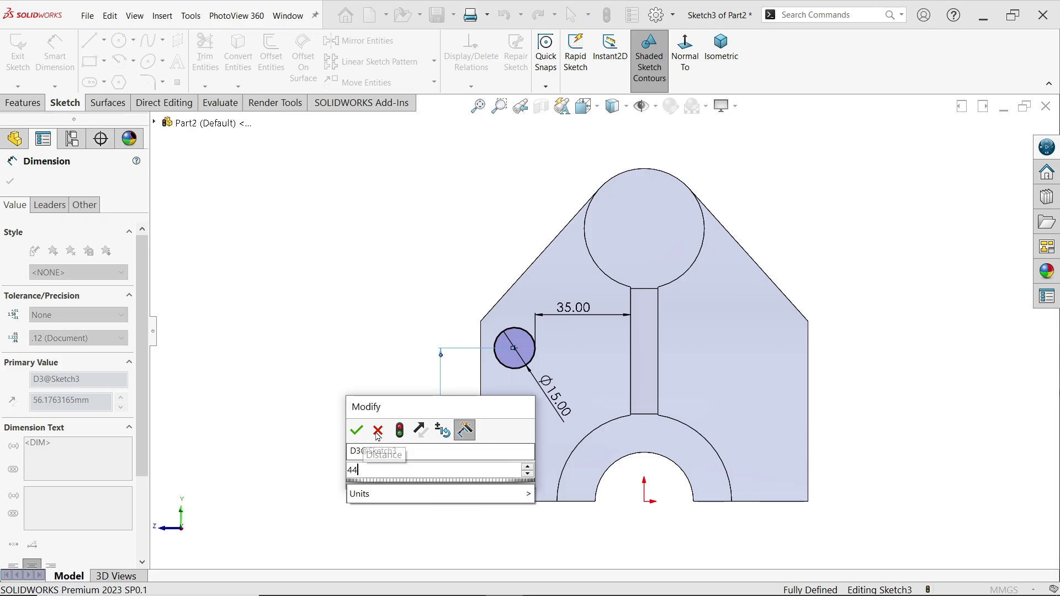
click(356, 430)
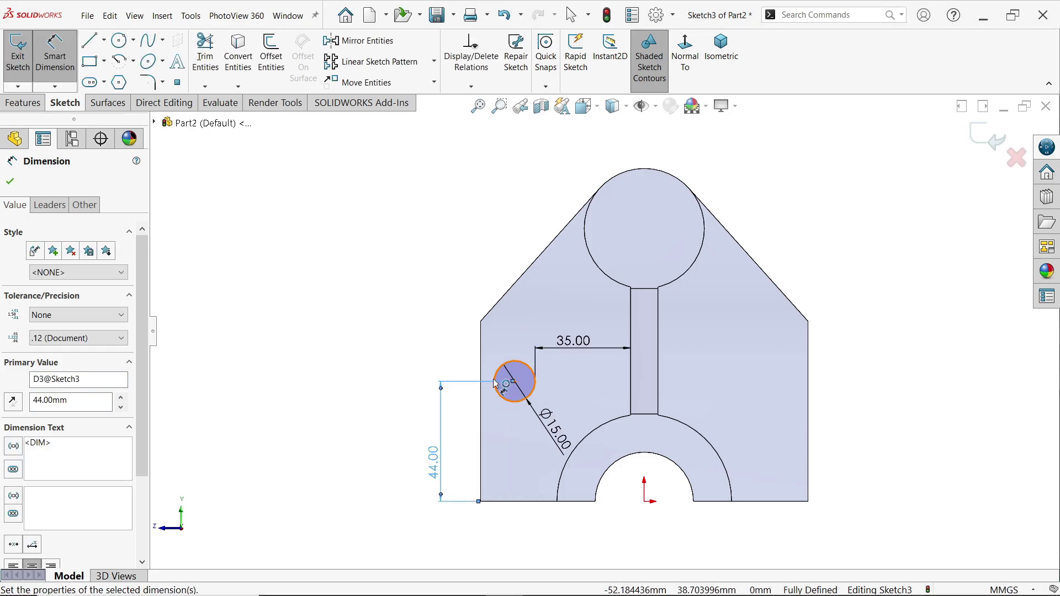
Step: Cut the 15 mm circle through the plate as an extruded cut with the Up To Next end condition
click(721, 48)
click(23, 102)
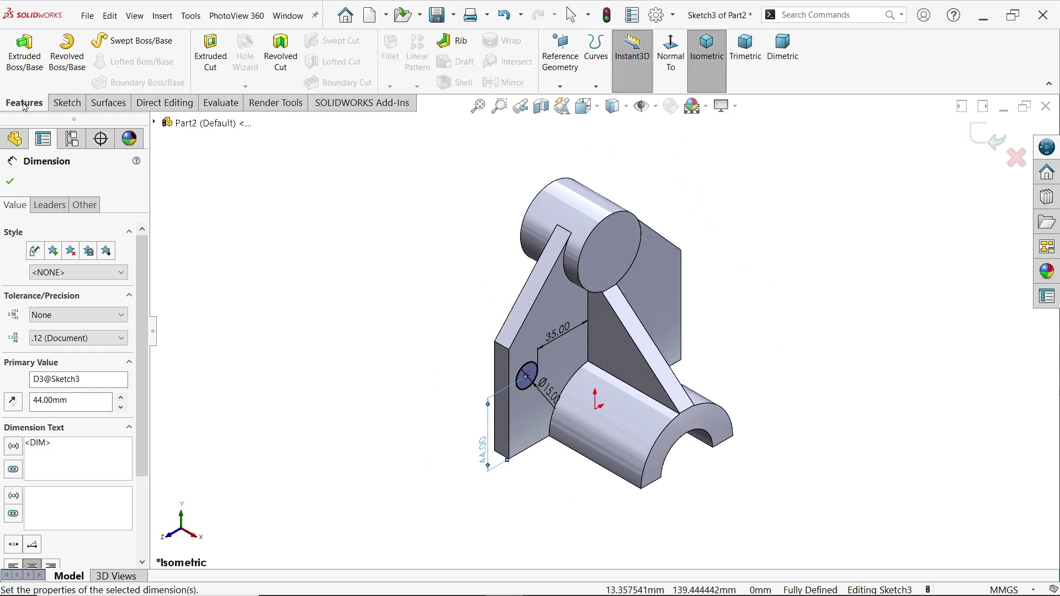
click(210, 54)
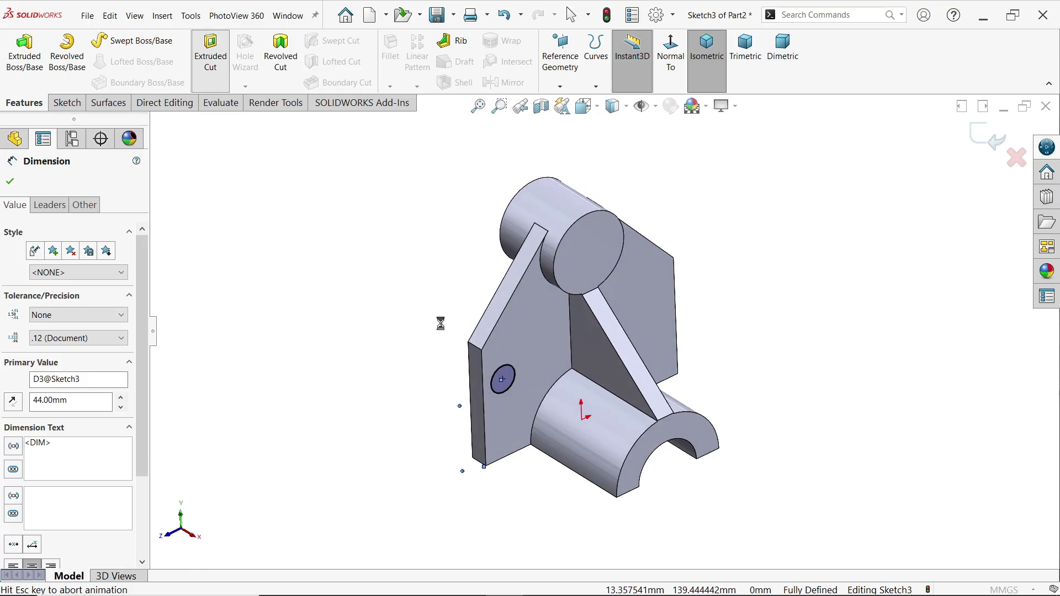
middle_drag(407, 365, 265, 315)
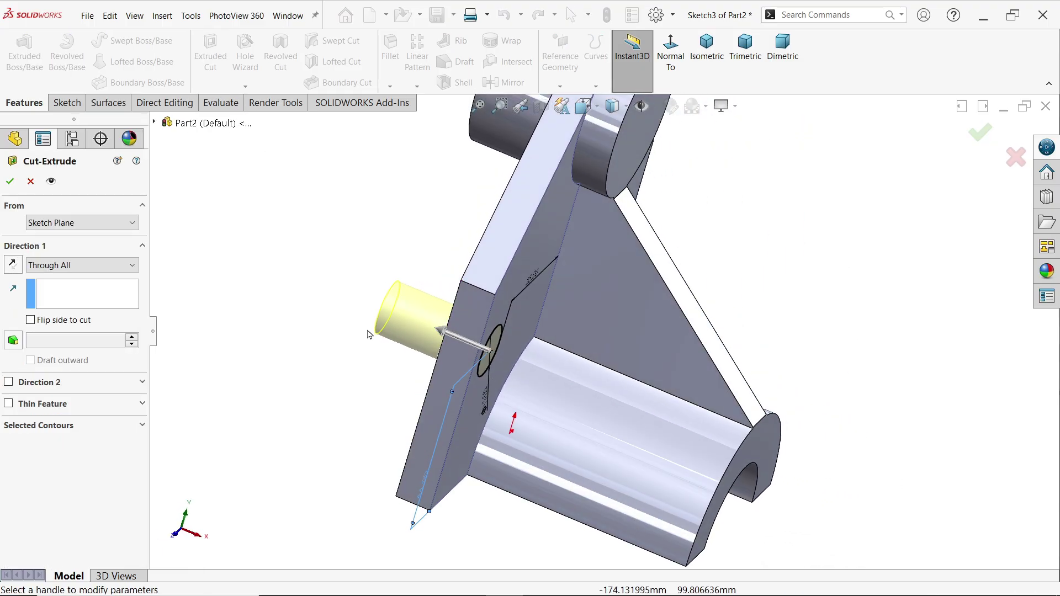
click(59, 224)
click(71, 233)
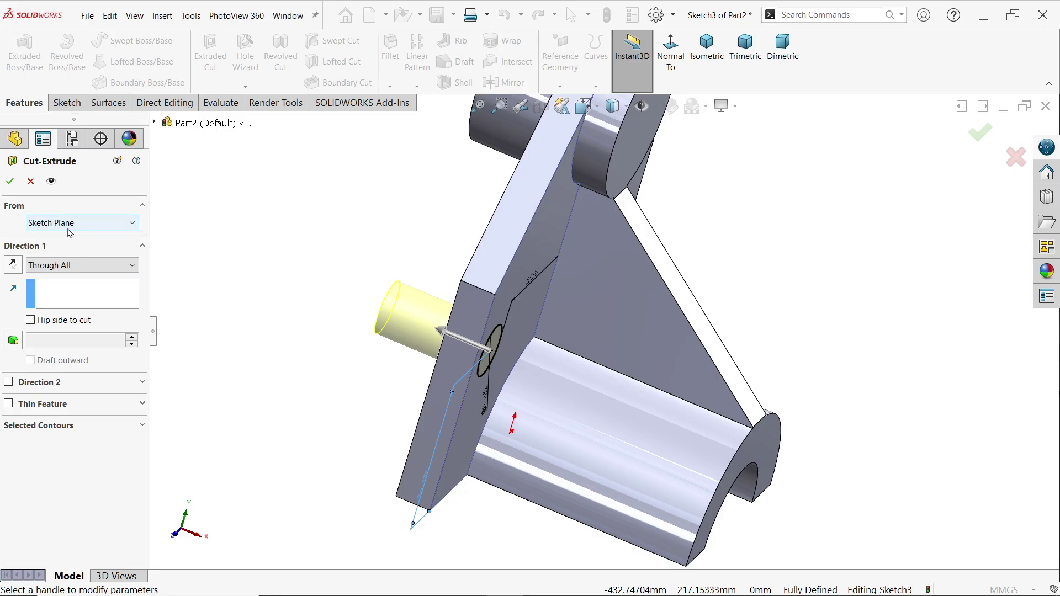
click(56, 267)
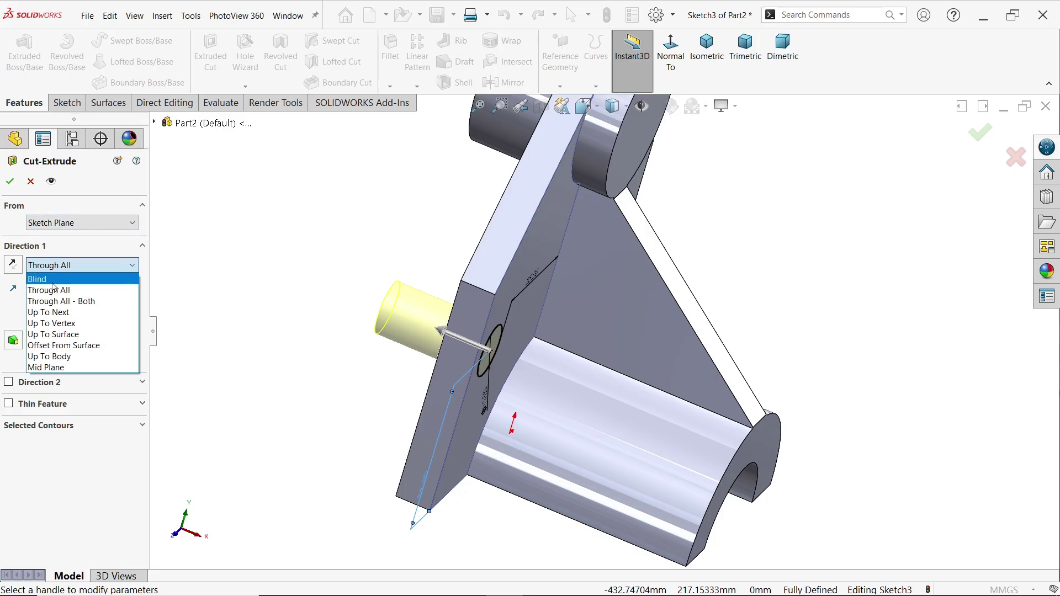
click(53, 283)
click(68, 266)
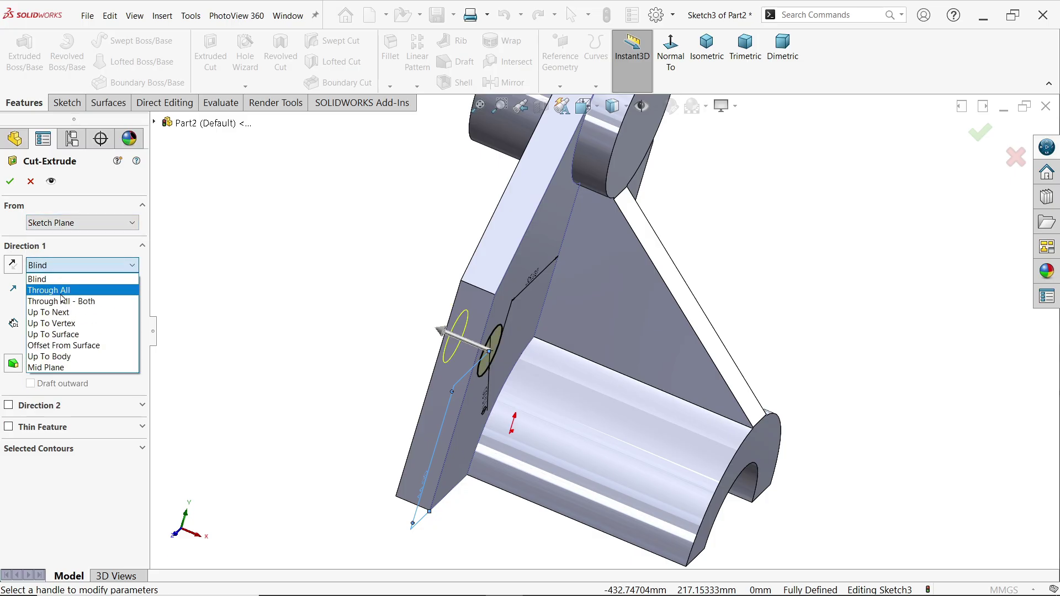
click(62, 292)
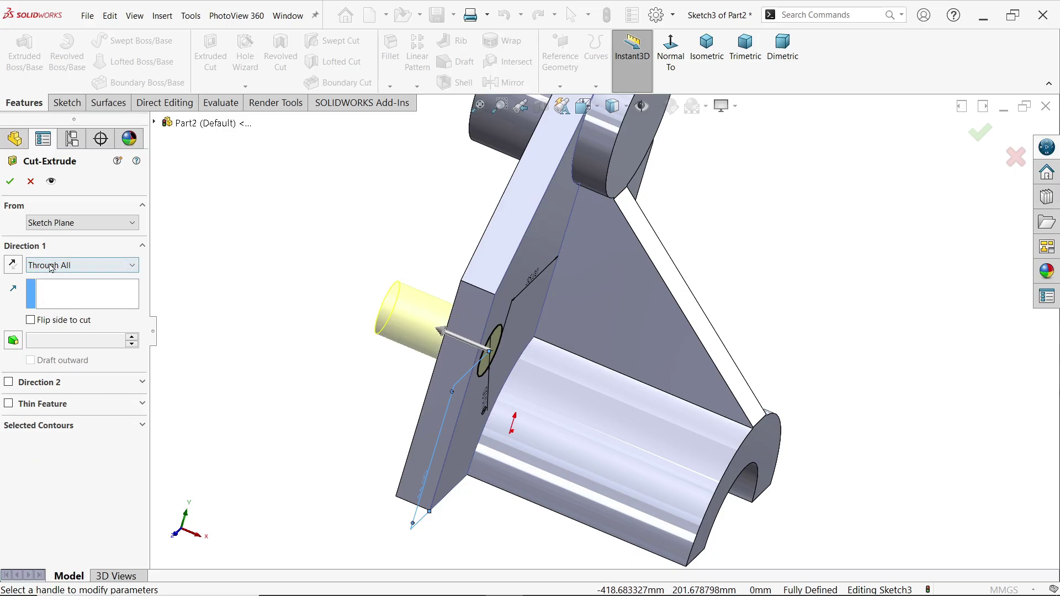
click(51, 267)
click(53, 315)
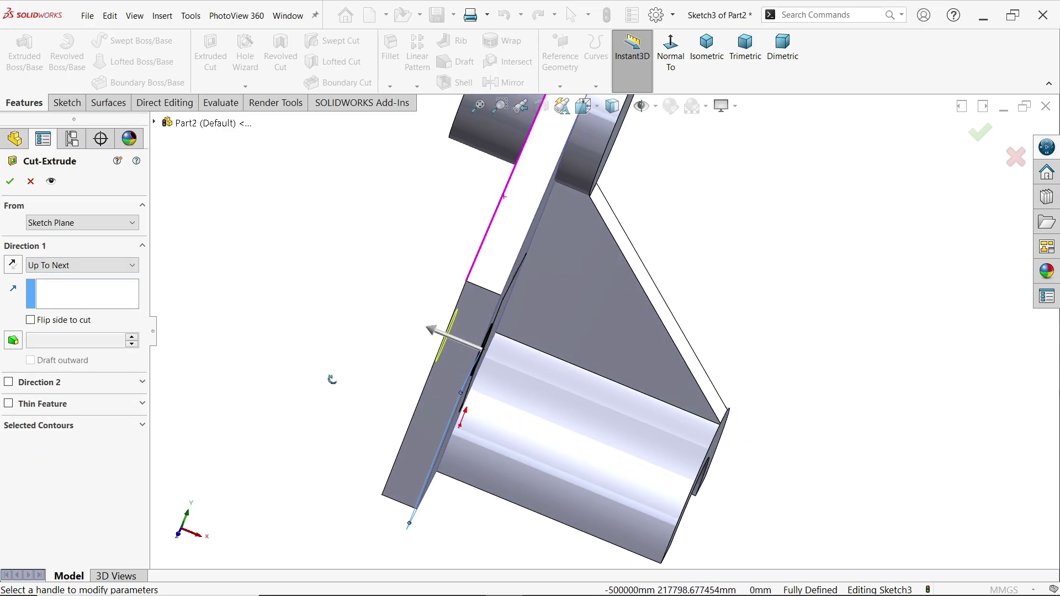
middle_drag(332, 380, 419, 359)
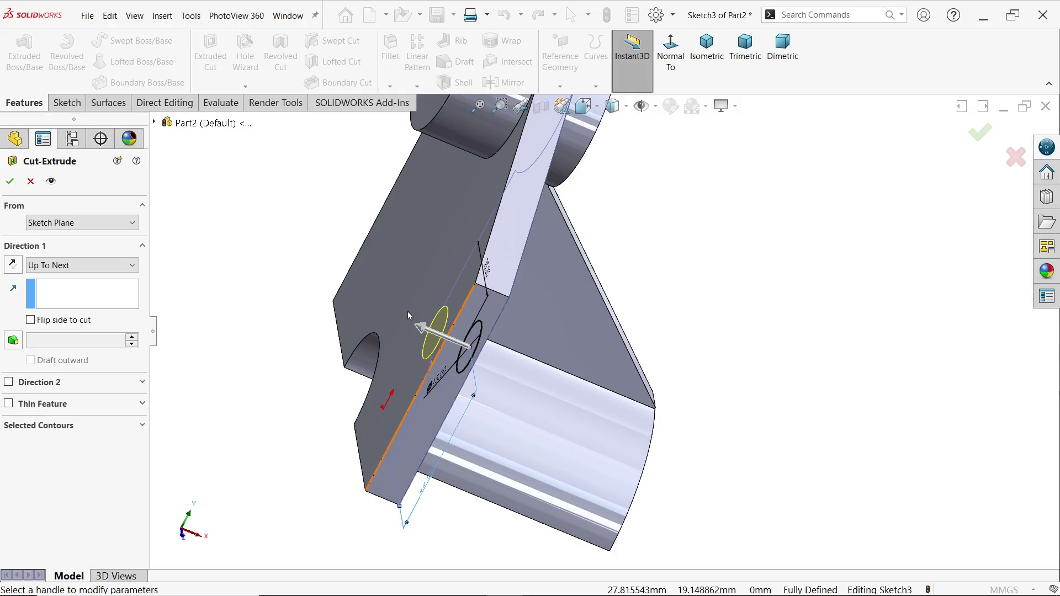
click(10, 181)
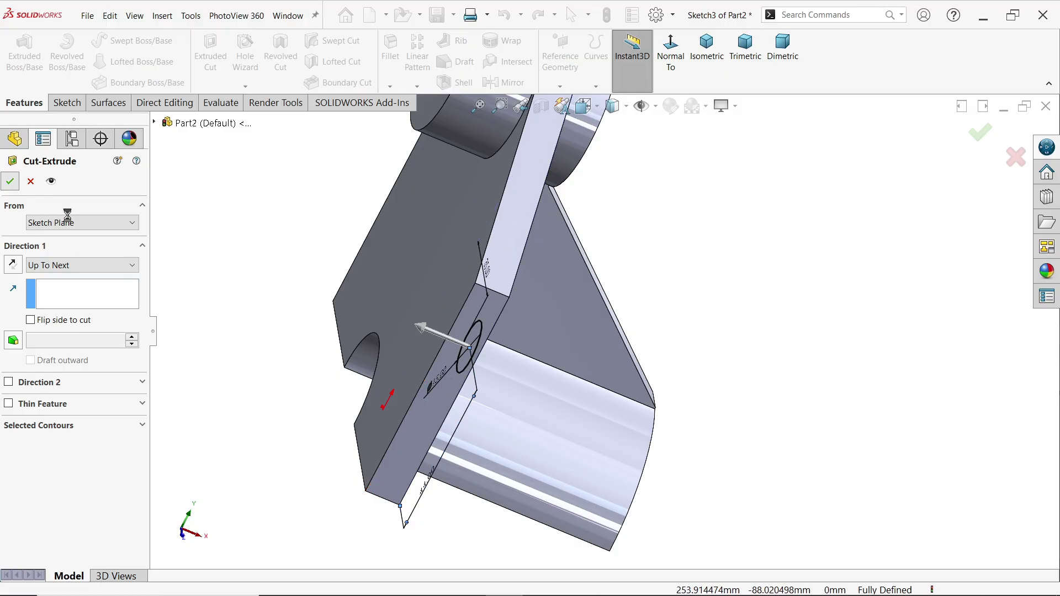
Step: Mirror the 15 mm hole cut about the Front Plane to the other side of the plate
key(ctrl+7)
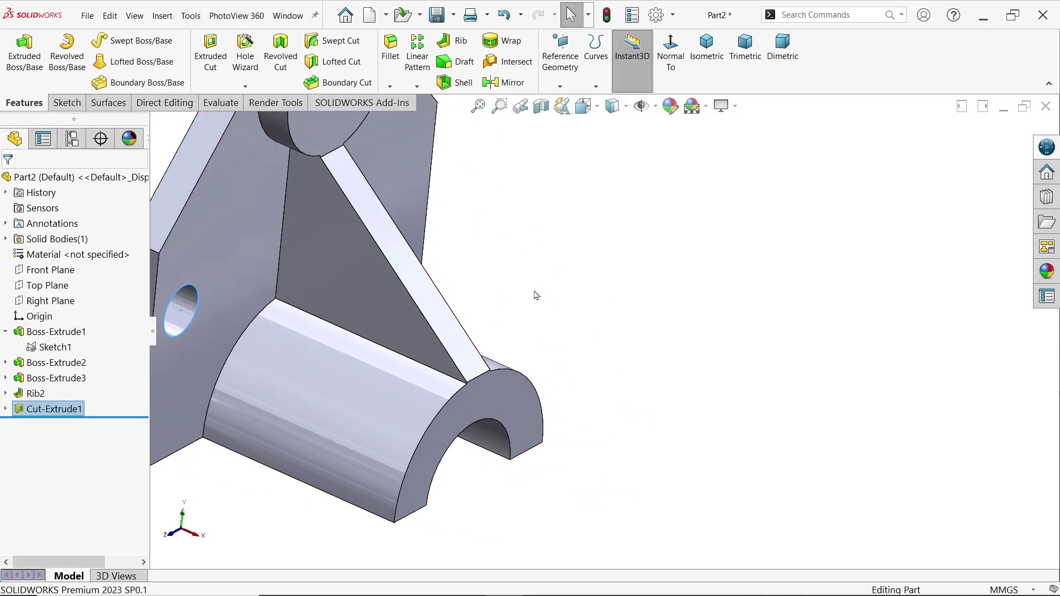
key(f)
click(513, 82)
scroll(474, 264, down, 3)
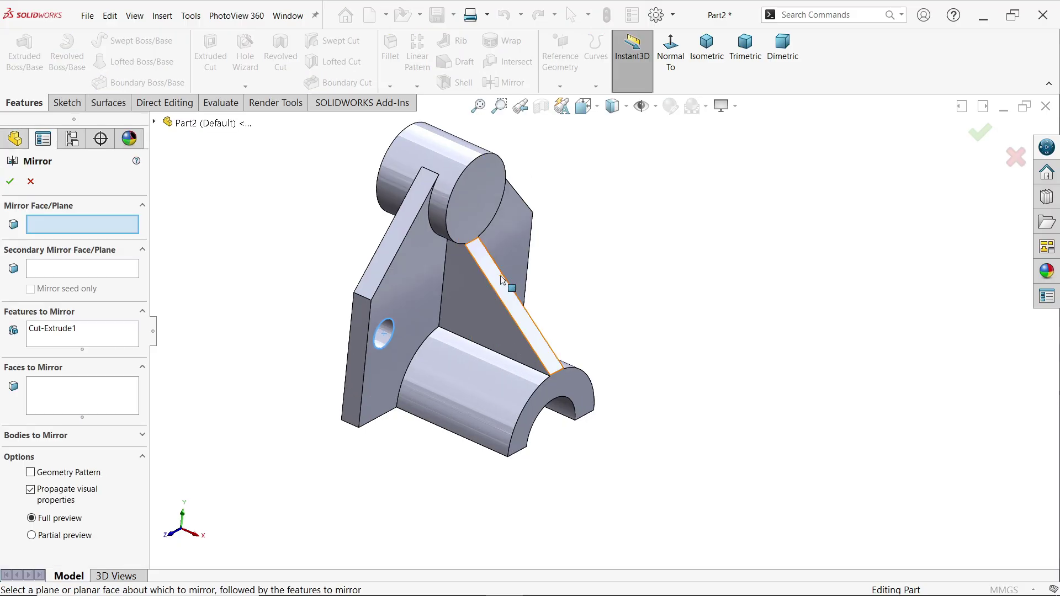
click(156, 123)
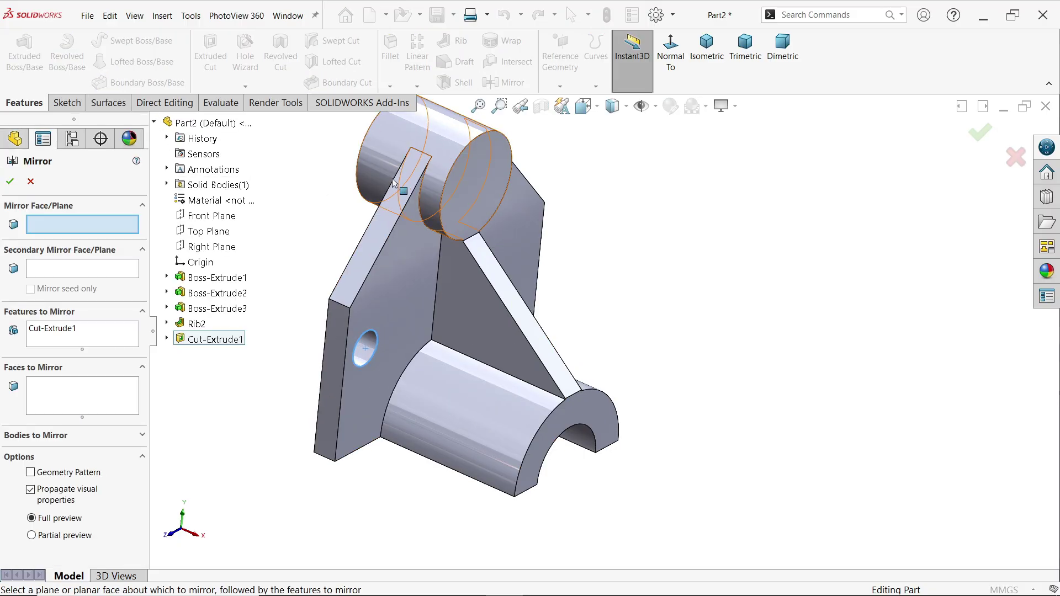
click(212, 216)
middle_drag(725, 292, 585, 297)
click(69, 329)
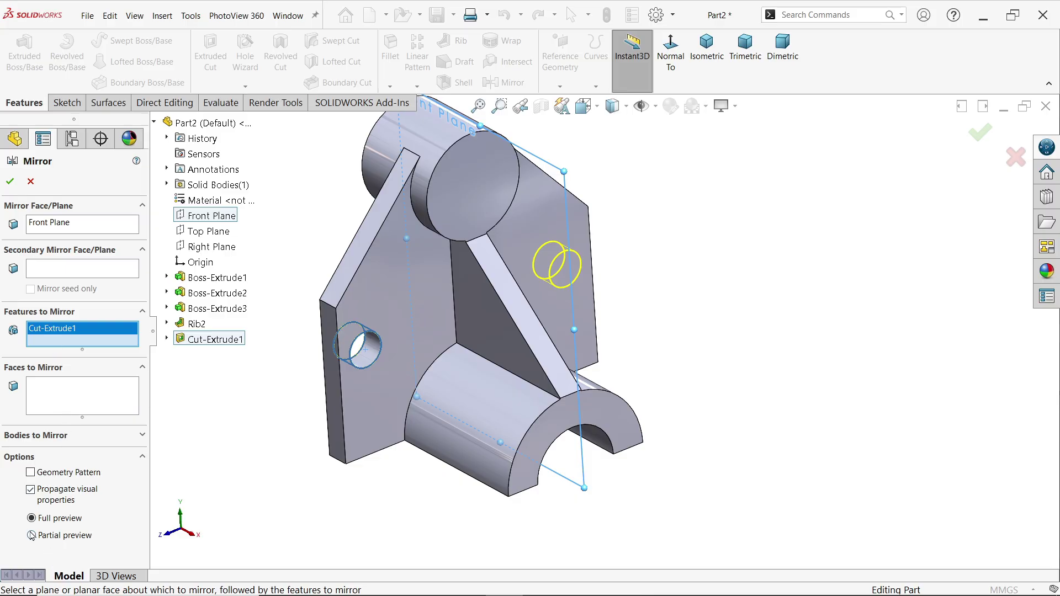
click(11, 180)
middle_drag(372, 303, 645, 315)
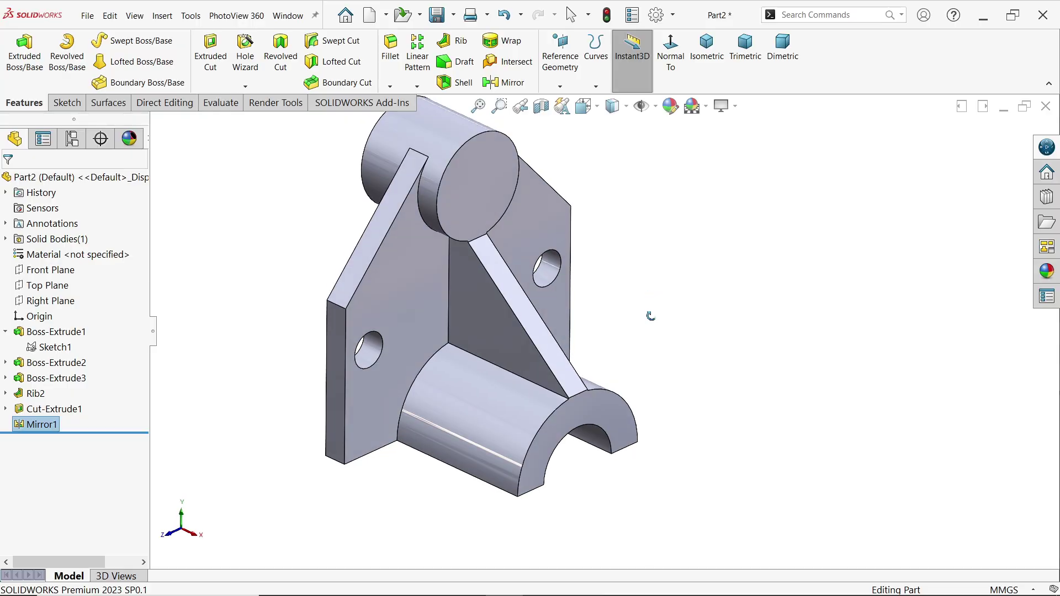
Step: Specify a Hole Wizard hole with ISO drill size Ø22.0 and the Through All end condition
scroll(613, 293, up, 3)
scroll(555, 227, down, 2)
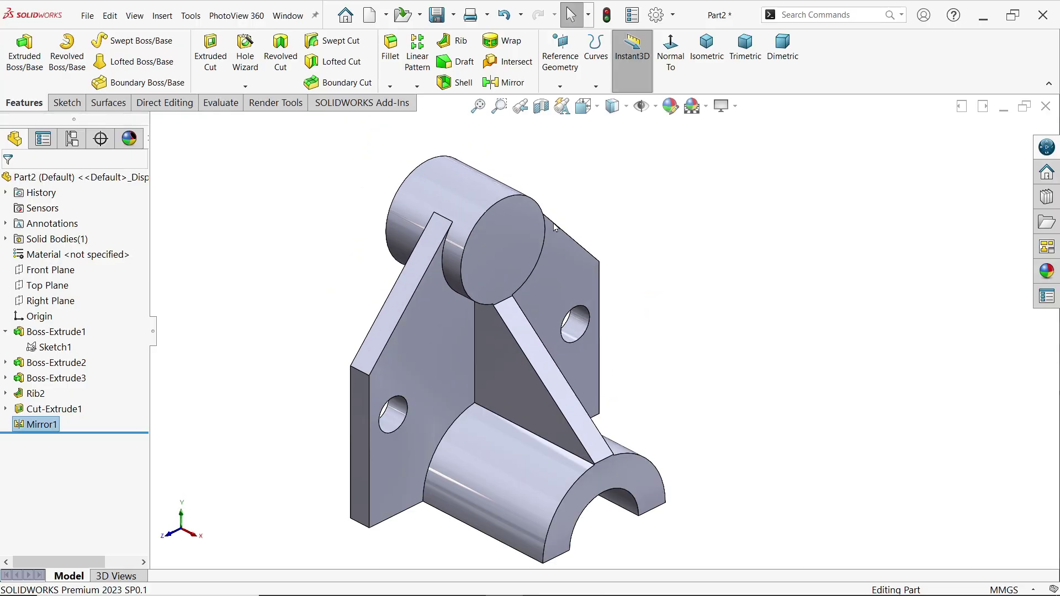
click(493, 257)
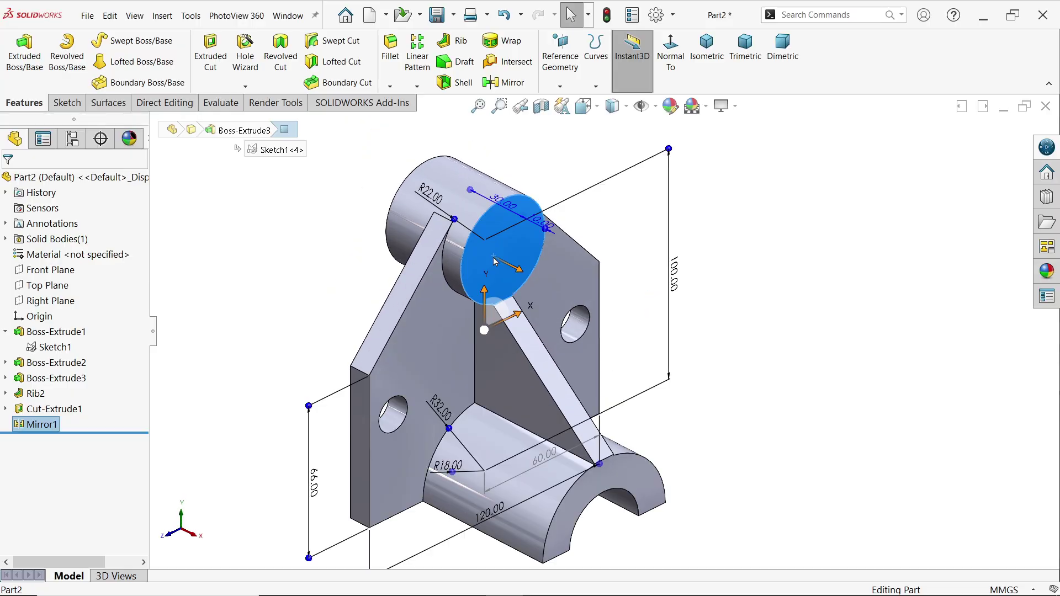
click(325, 213)
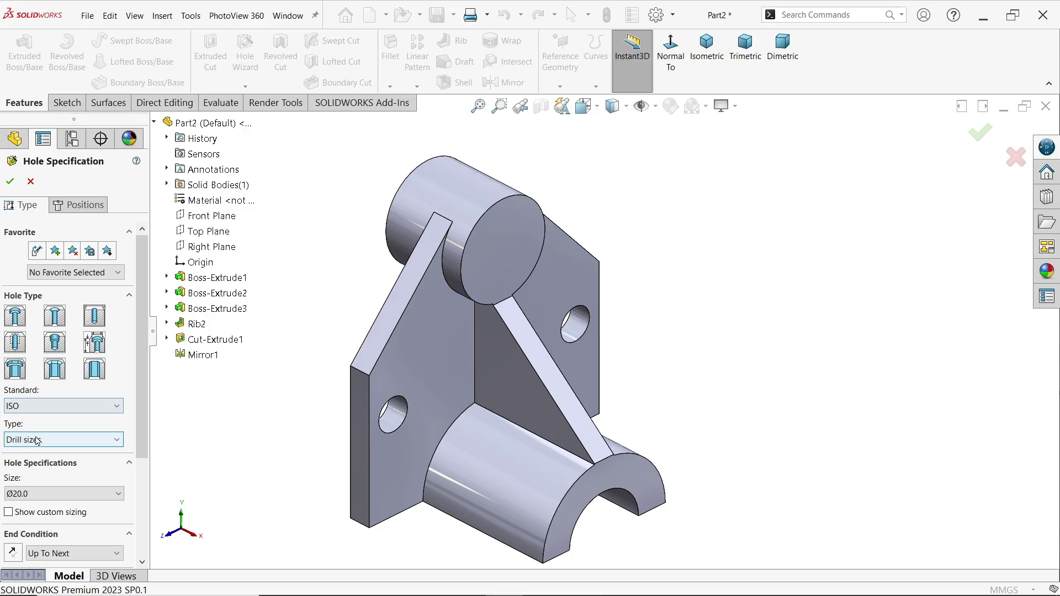
click(41, 494)
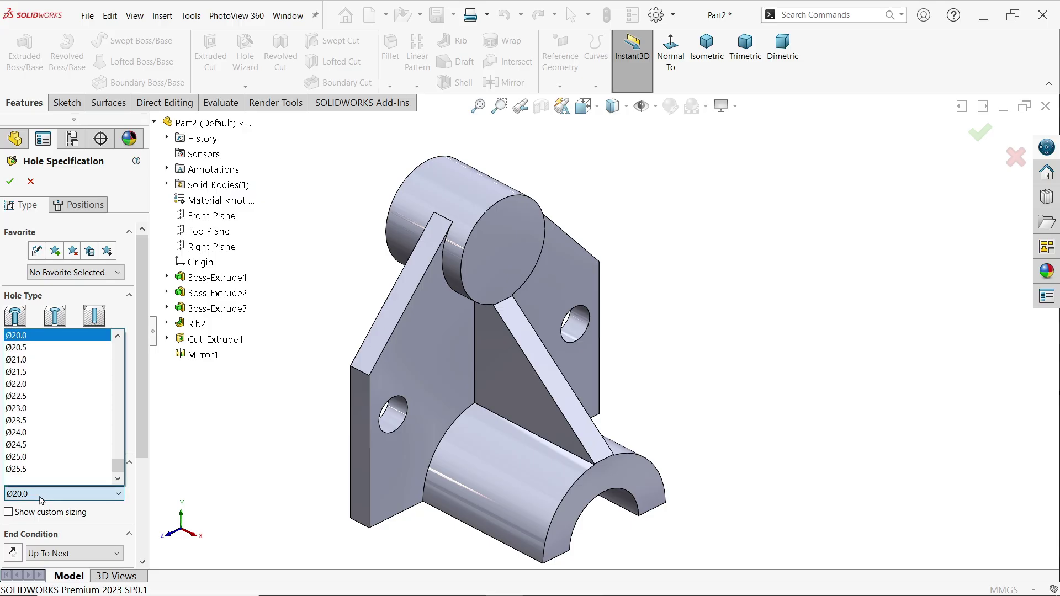
click(33, 384)
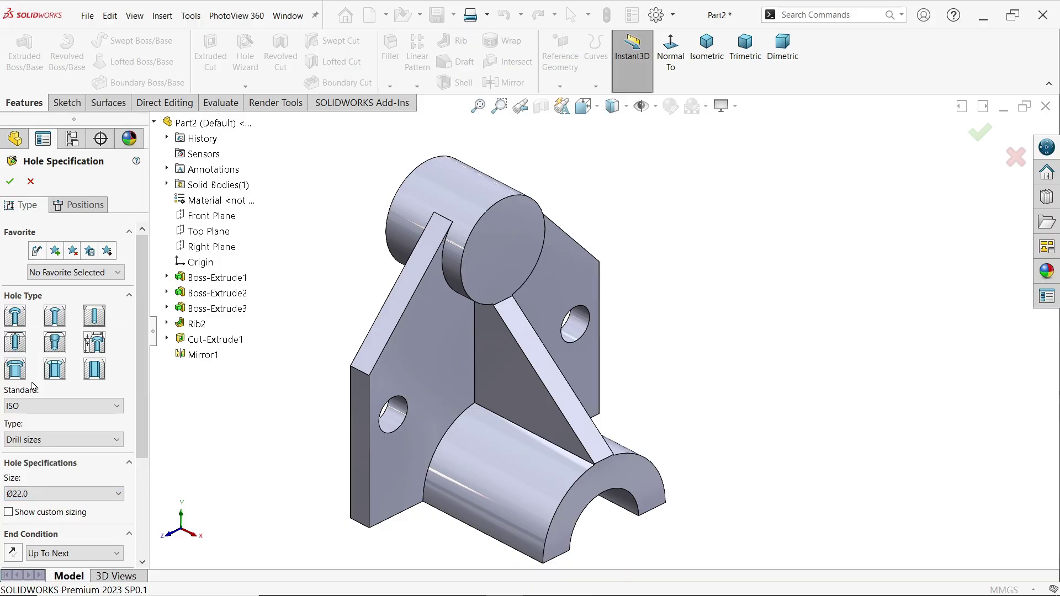
drag(139, 421, 139, 501)
click(66, 430)
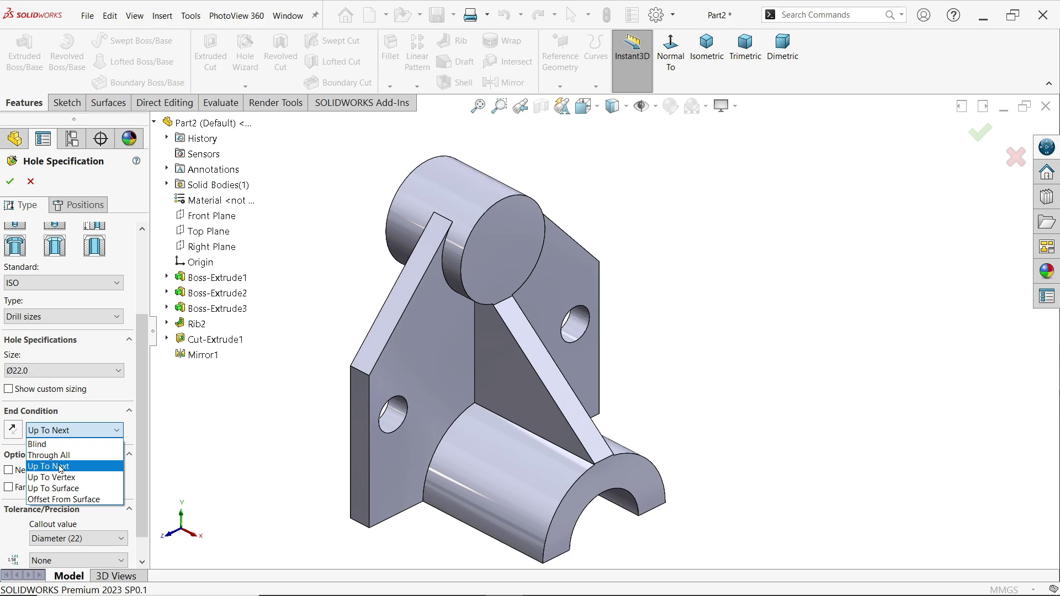
click(64, 457)
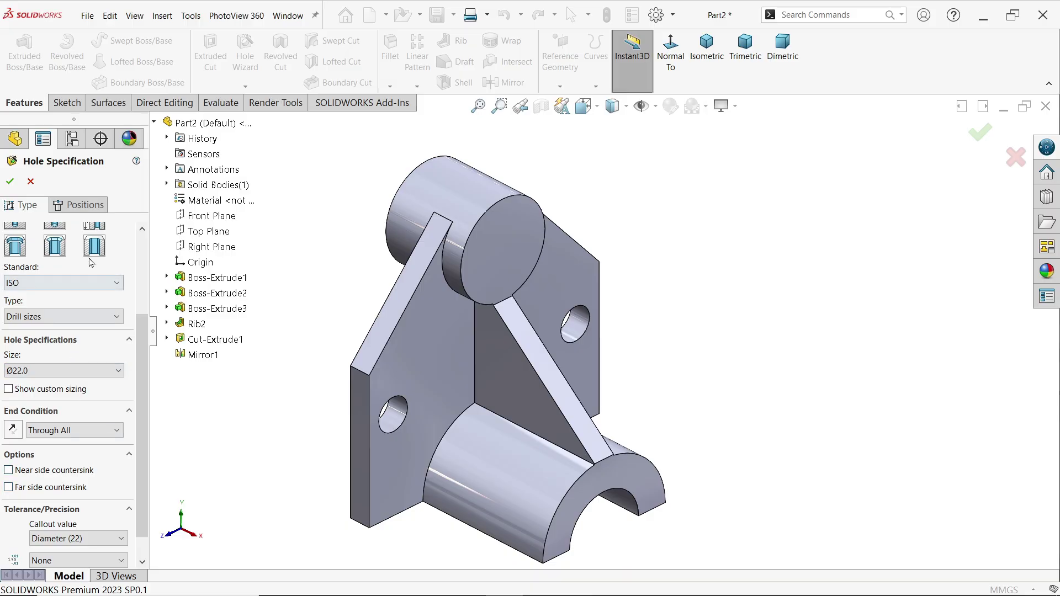
Step: Position the hole at the centre of the upper cylinder's front face and create it
click(92, 207)
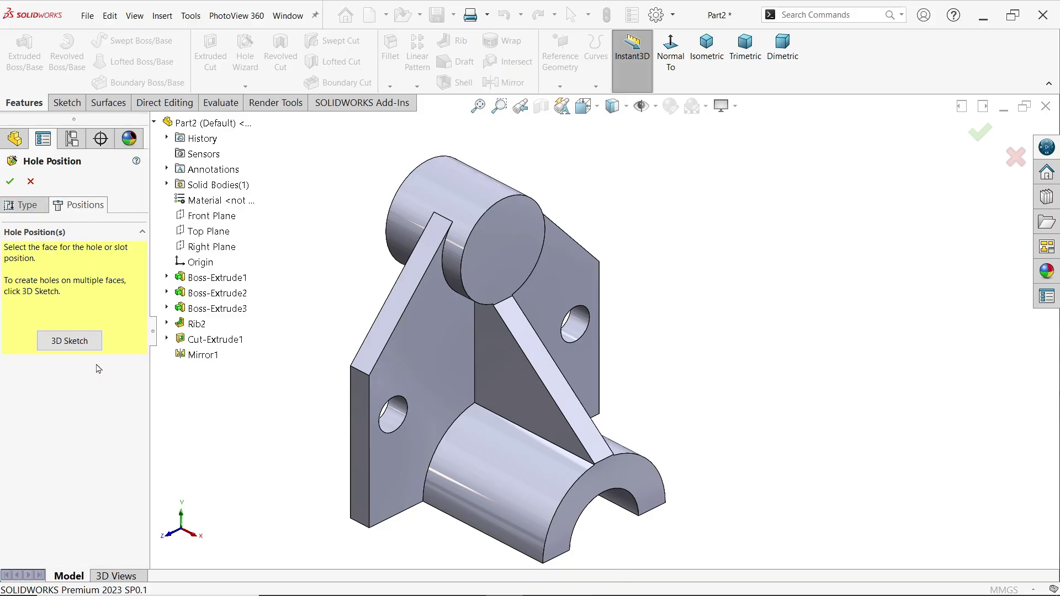
scroll(518, 286, down, 3)
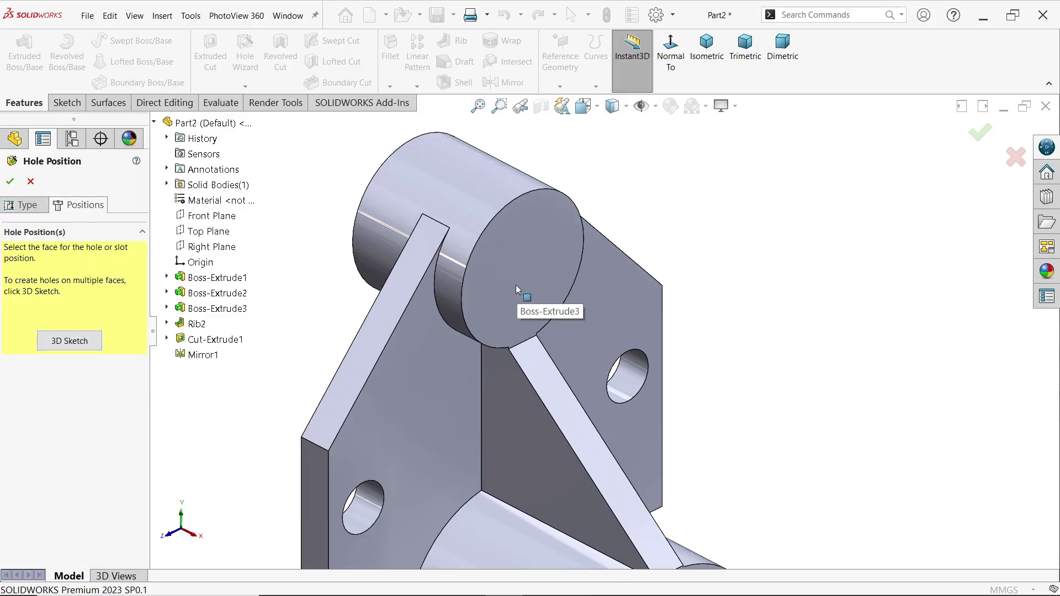
click(516, 282)
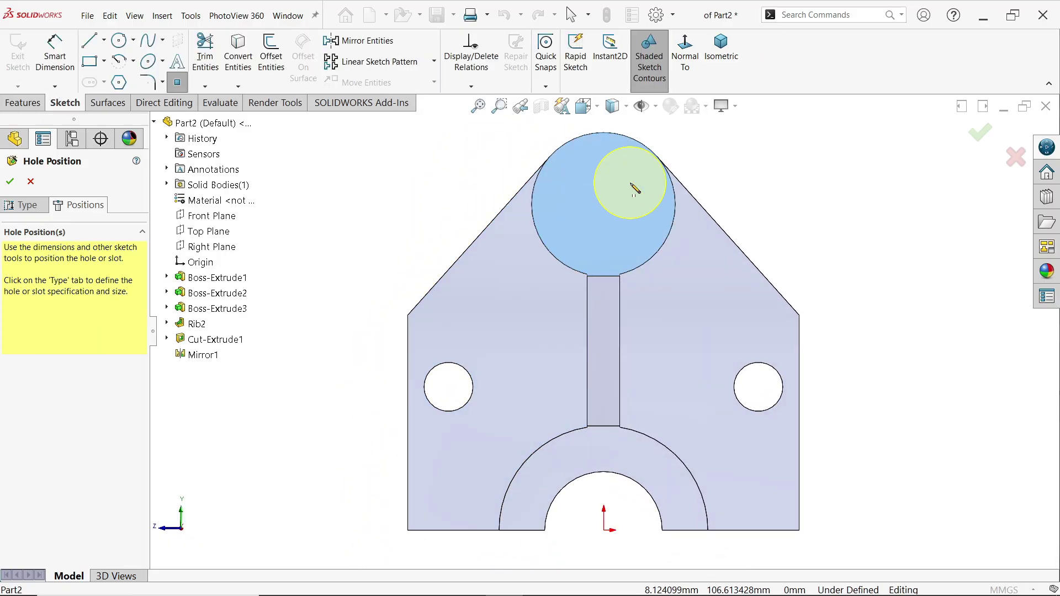
scroll(635, 189, down, 2)
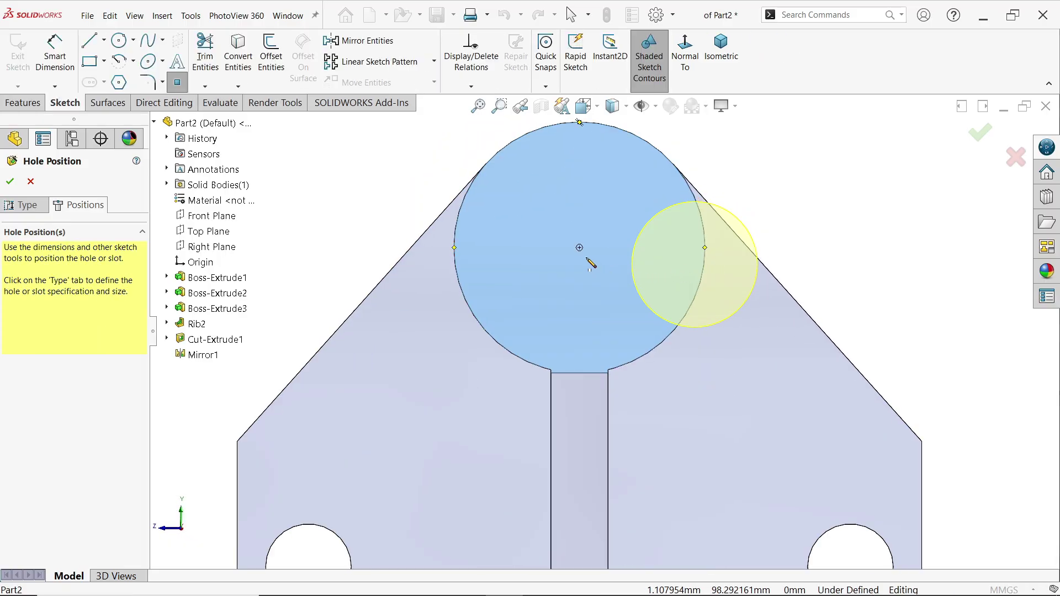
click(580, 248)
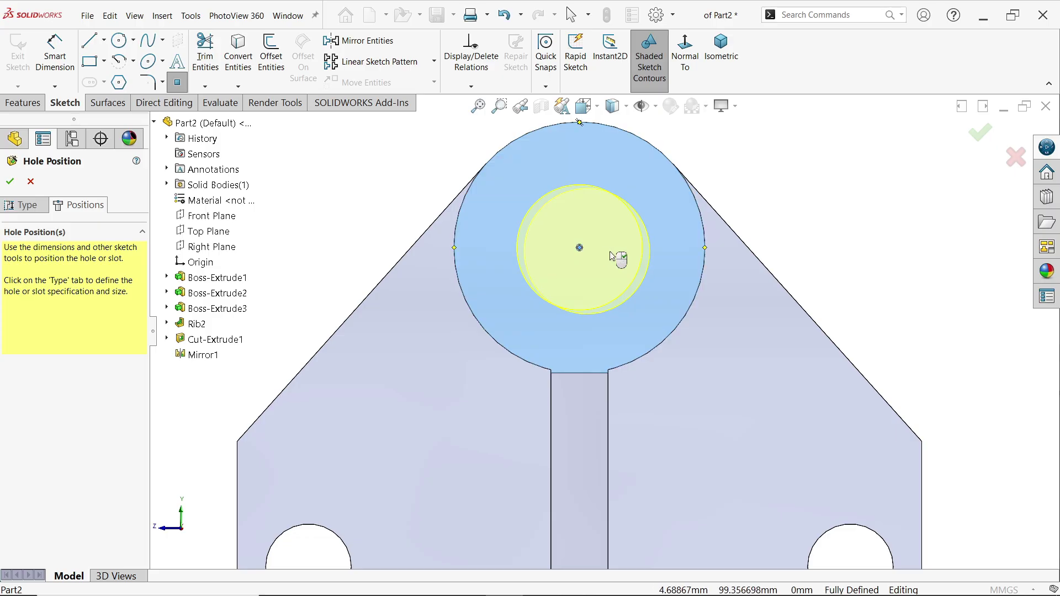
key(Escape)
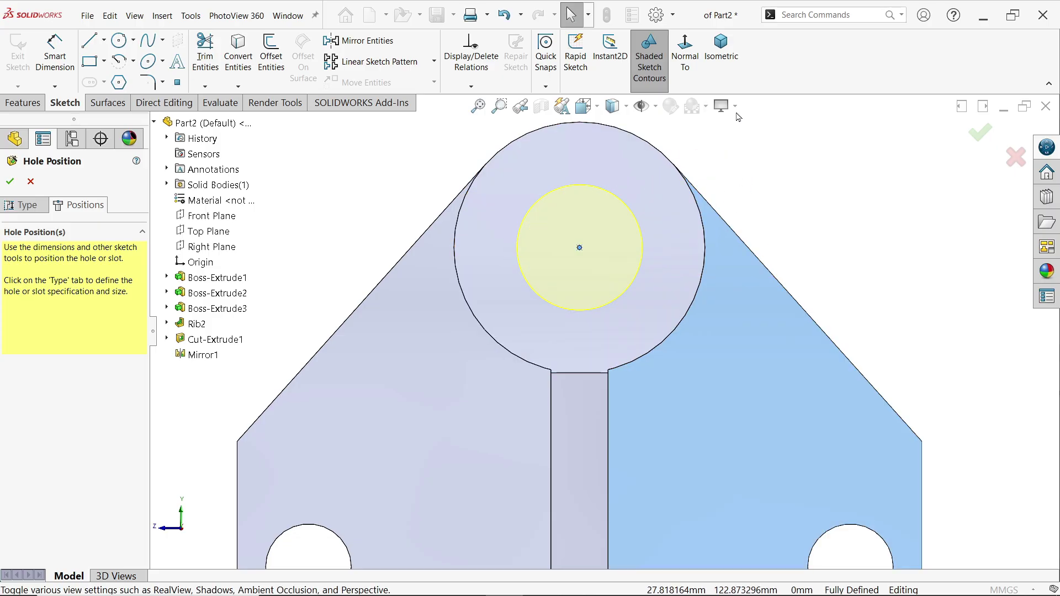
click(726, 75)
scroll(577, 249, down, 5)
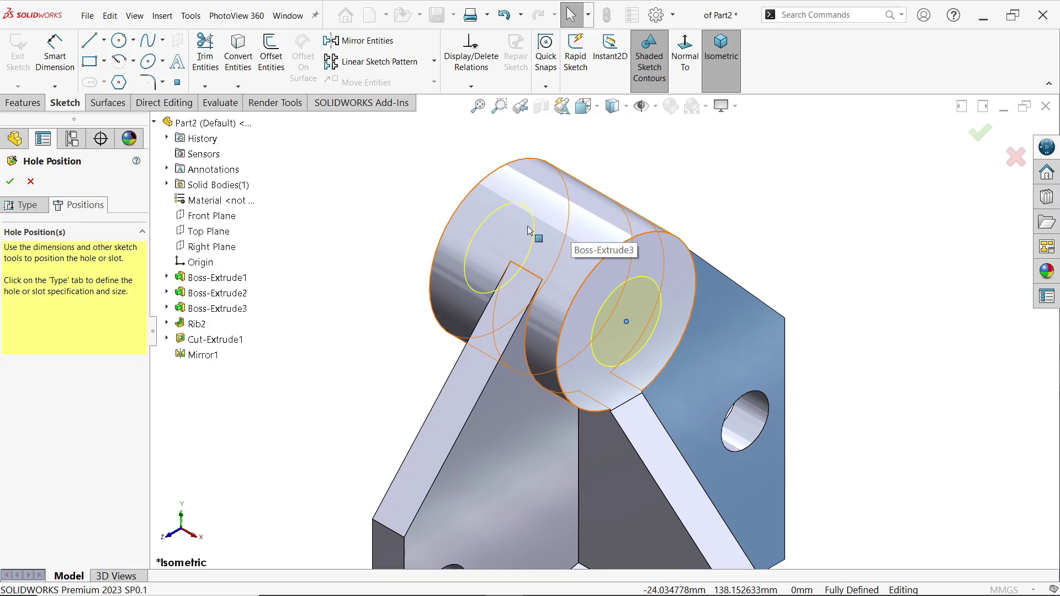
click(10, 182)
middle_drag(232, 254, 409, 276)
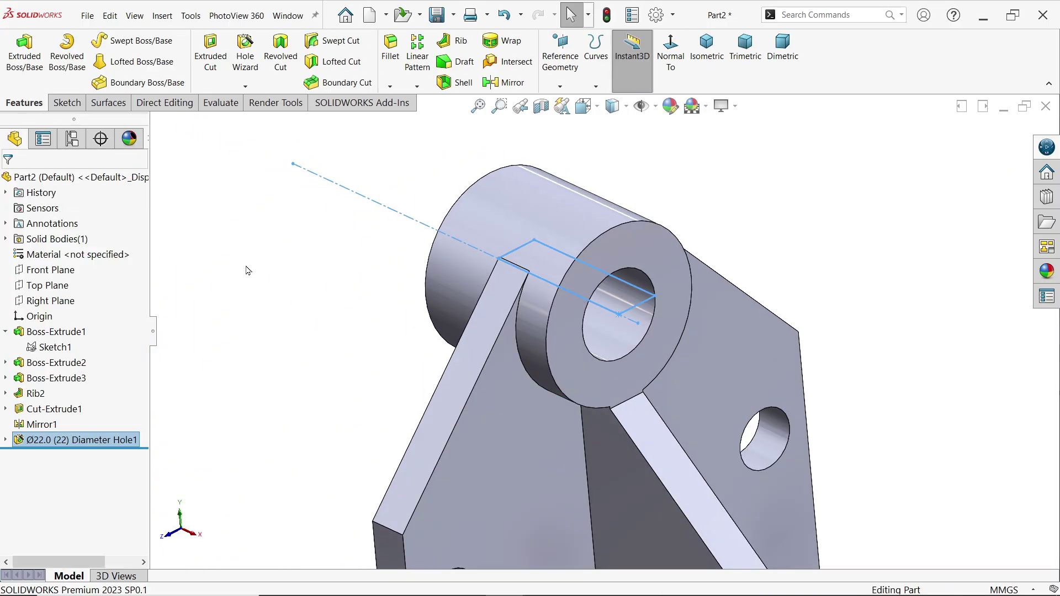
click(707, 62)
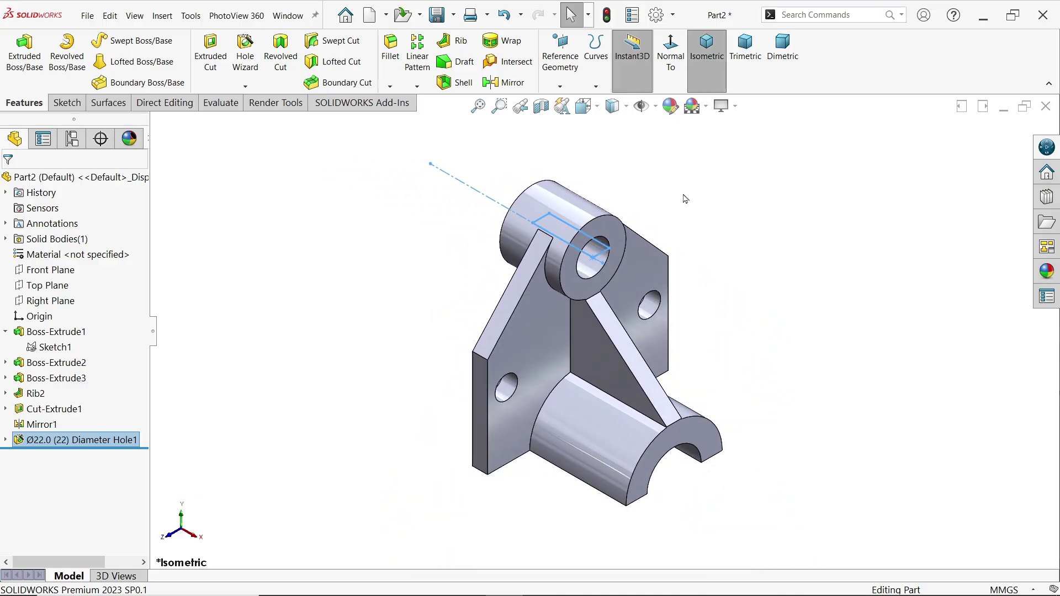
Step: Switch to the Exercise 208 drawing image and examine the side lugs' dimensions in the top and front views
key(alt+Tab)
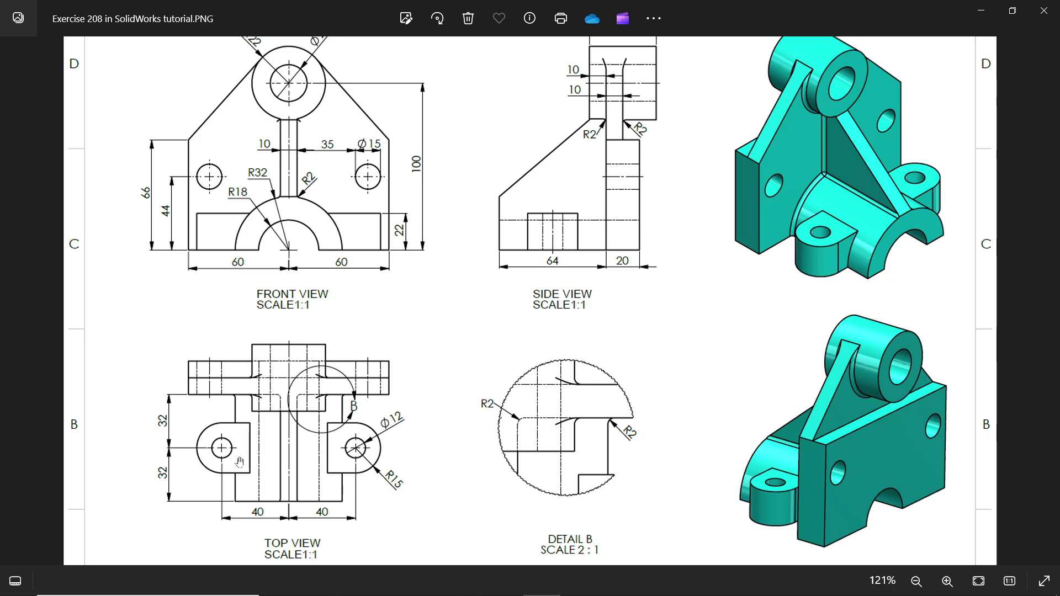
scroll(241, 506, up, 3)
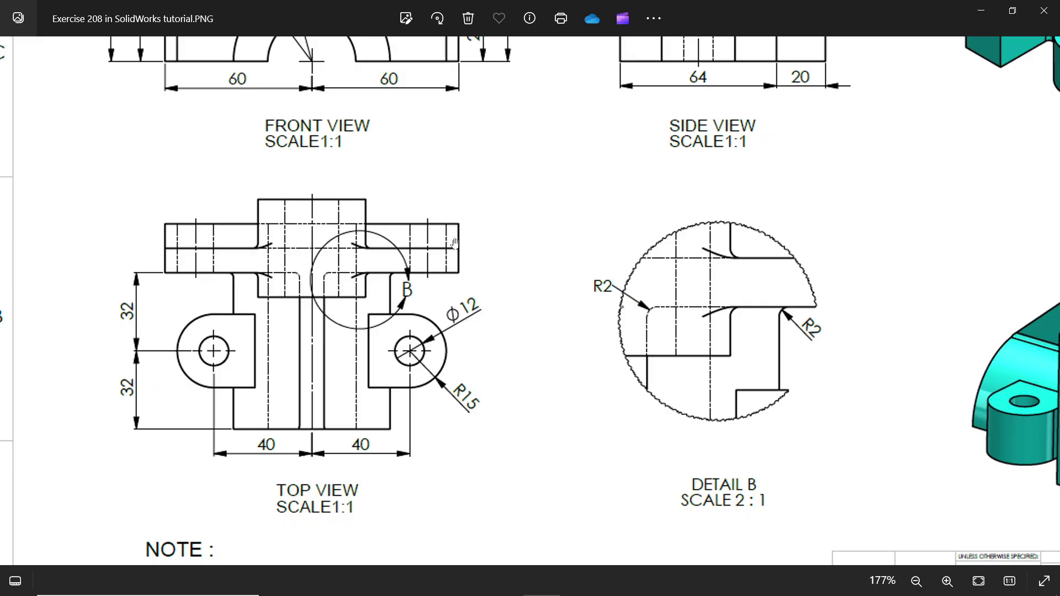
drag(440, 238, 425, 358)
click(981, 11)
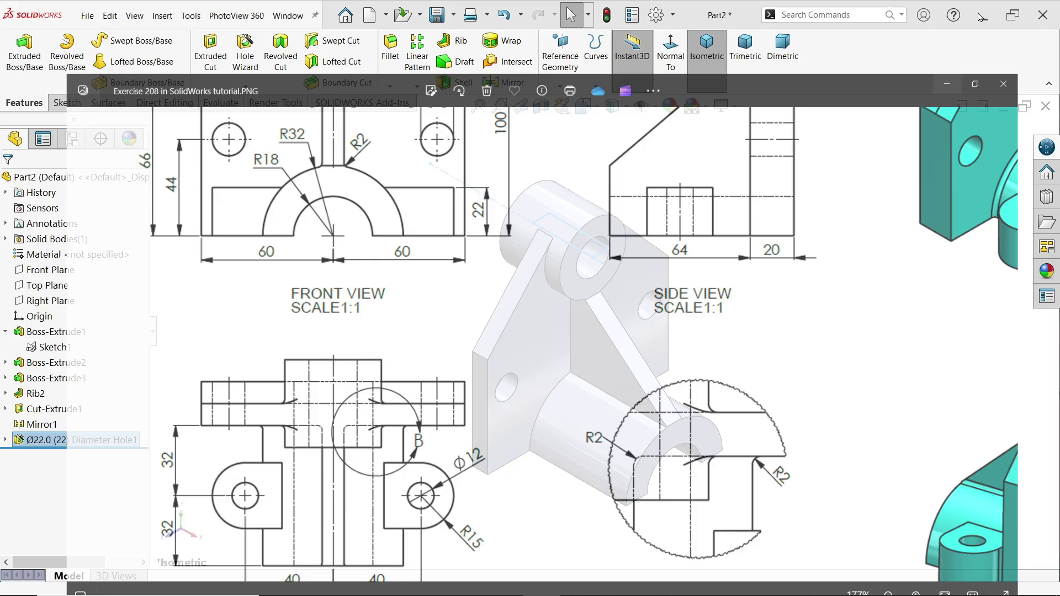
Step: Start a sketch on the bracket's bottom face and draw a horizontal centerline from the origin to the half-cylinder's front edge
middle_drag(745, 389, 808, 85)
click(699, 405)
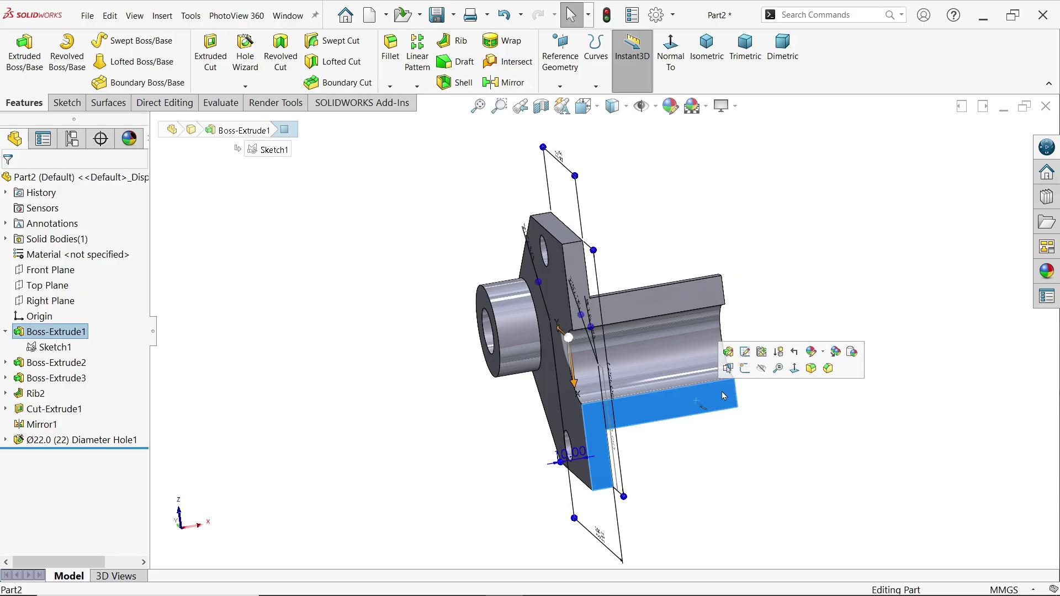
click(744, 368)
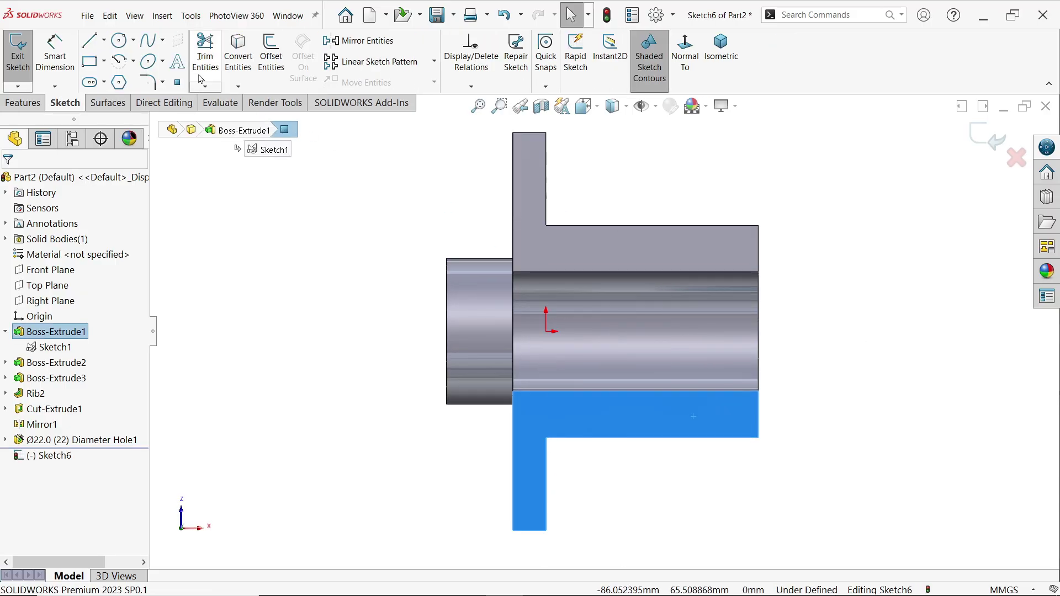
click(104, 40)
click(122, 76)
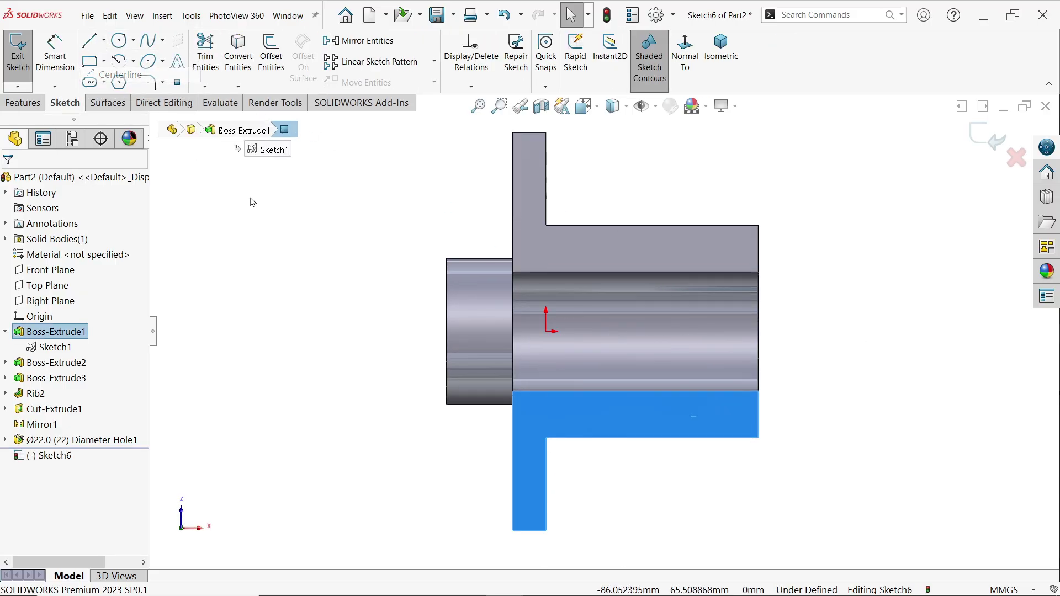
click(548, 332)
click(758, 331)
key(Escape)
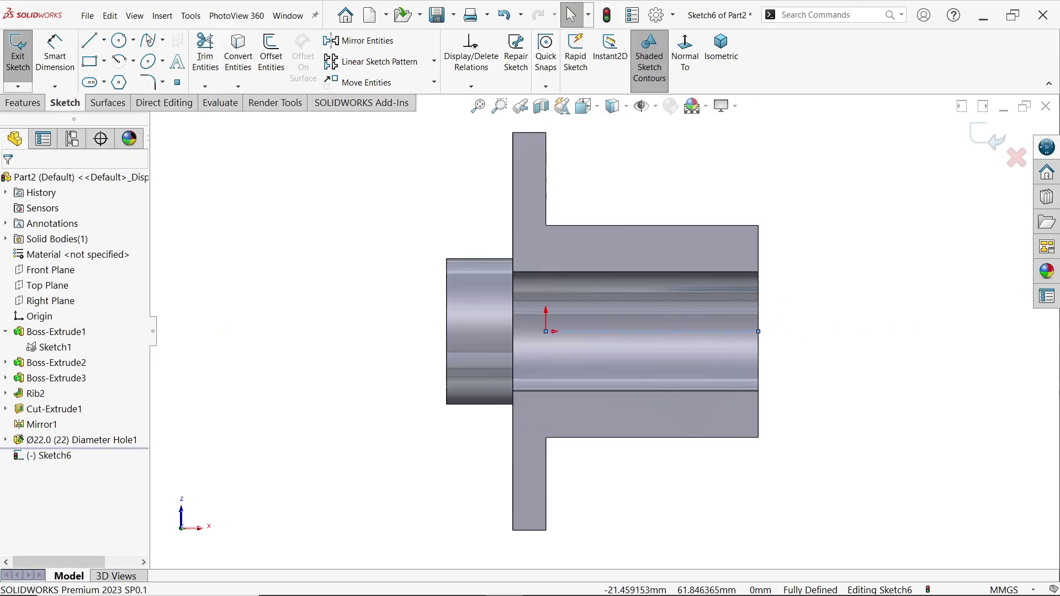
Step: Sketch a closed lug profile from the centerline past the base's side, with two parallel lines joined by a tangent end arc
click(91, 41)
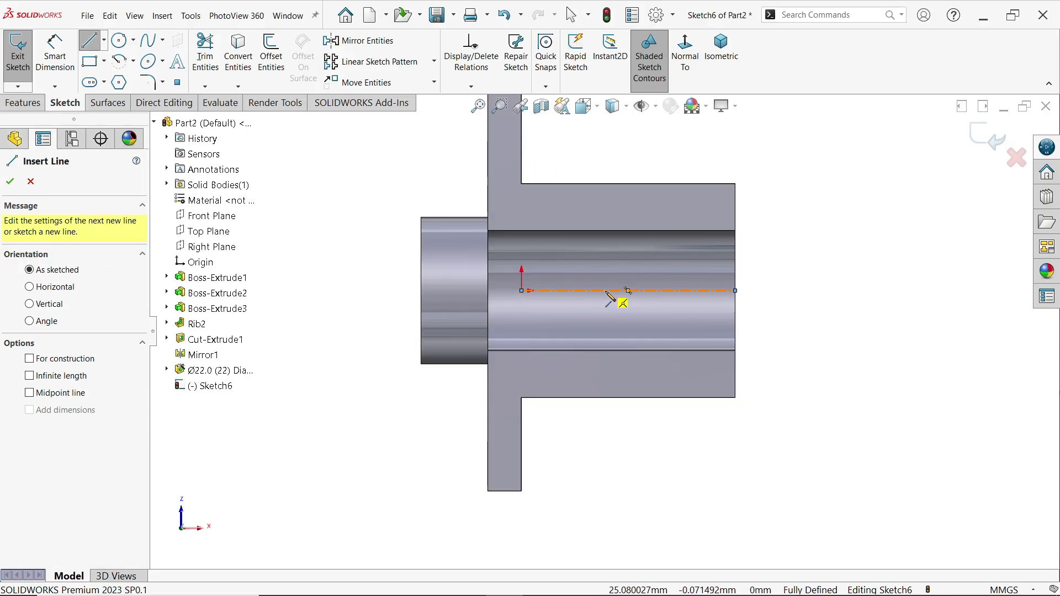
click(606, 290)
click(605, 421)
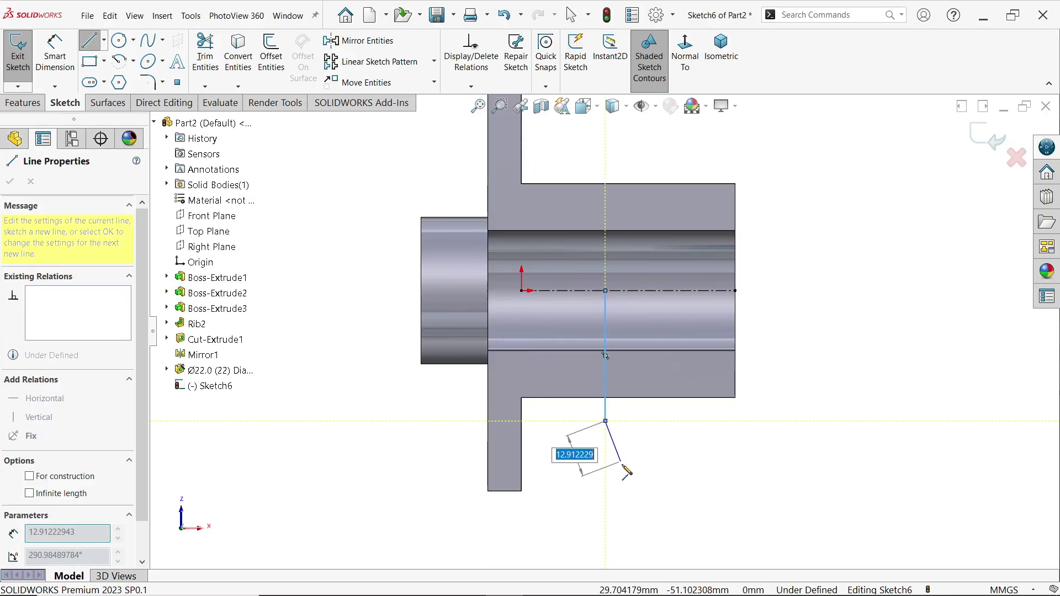
click(605, 421)
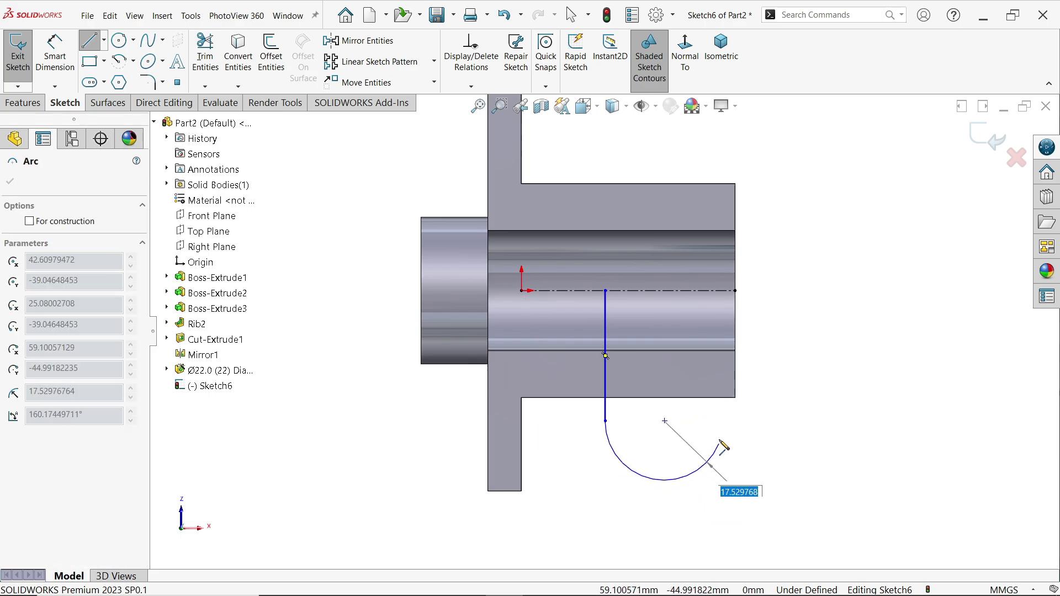
click(711, 422)
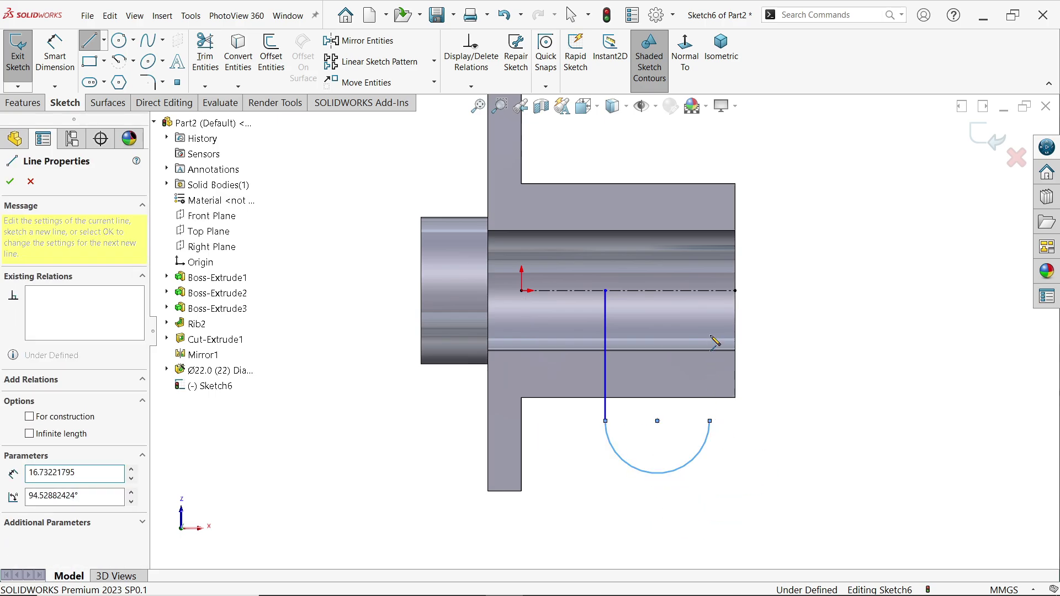
click(710, 290)
click(606, 291)
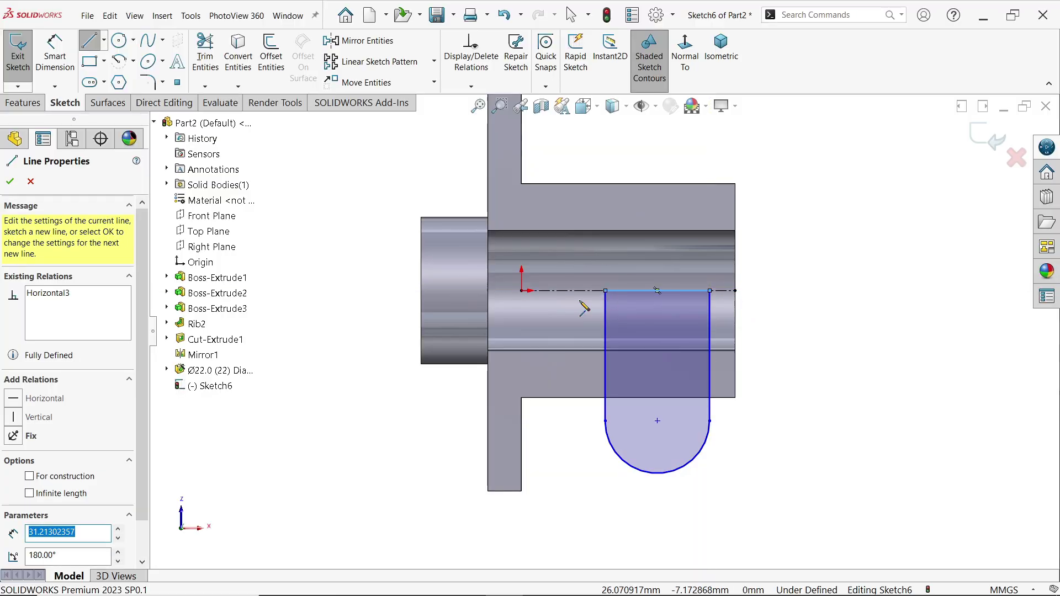
Step: Dimension the lug profile's end arc with a radius of 15 mm
click(53, 50)
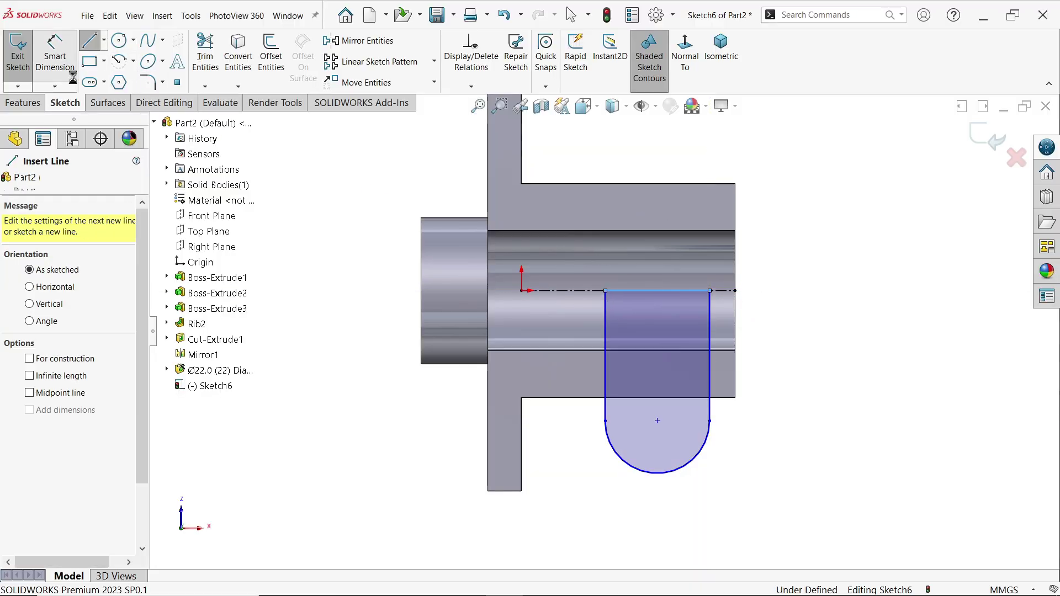
click(698, 458)
click(685, 449)
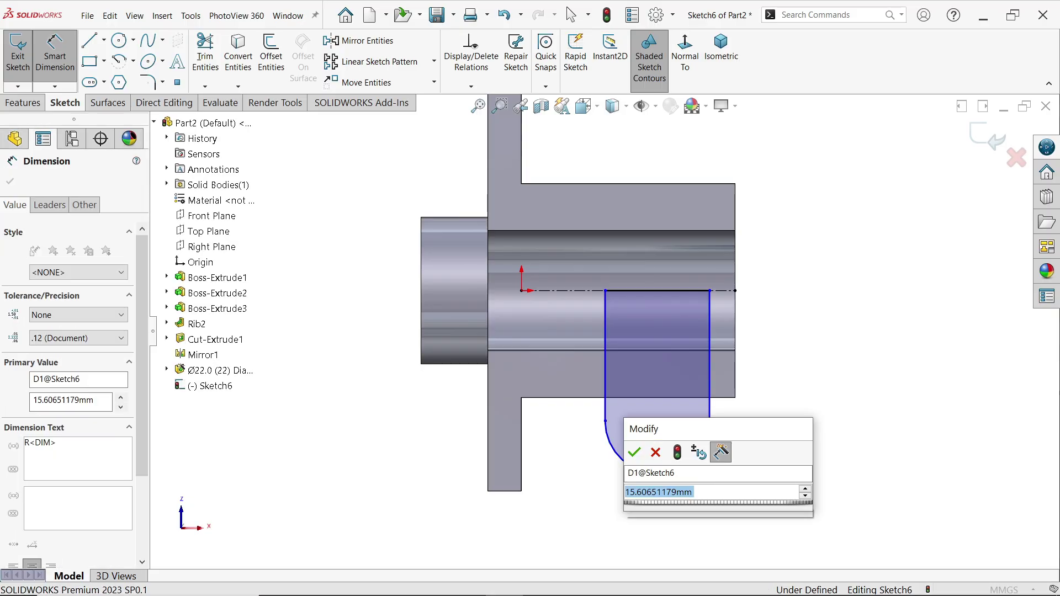
text(15)
click(633, 453)
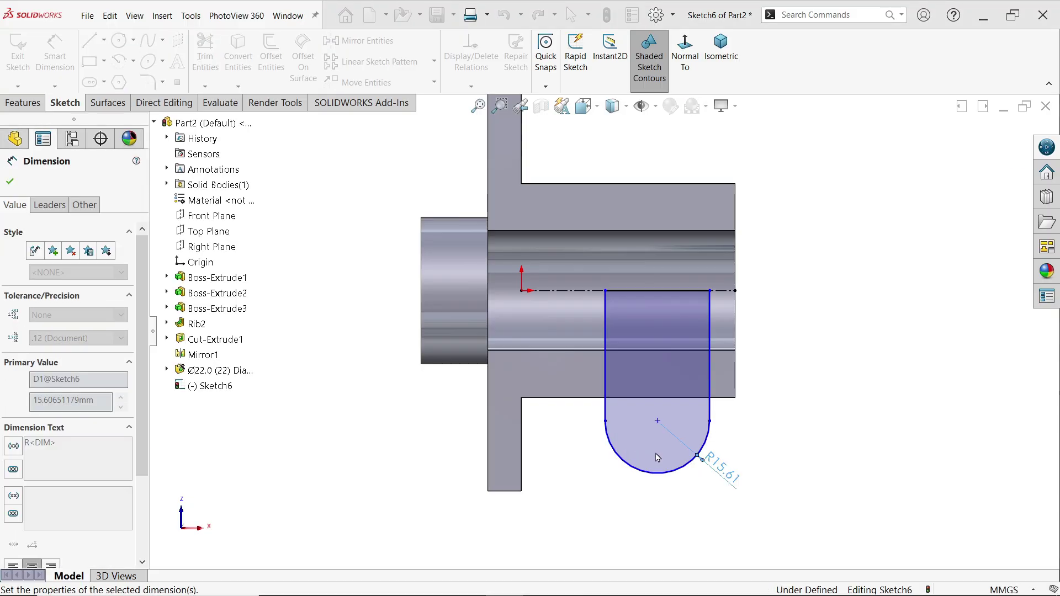
Step: Dimension the distance from the lug's arc centre to the centerline as 40 mm
click(656, 422)
click(728, 291)
click(786, 345)
text(40)
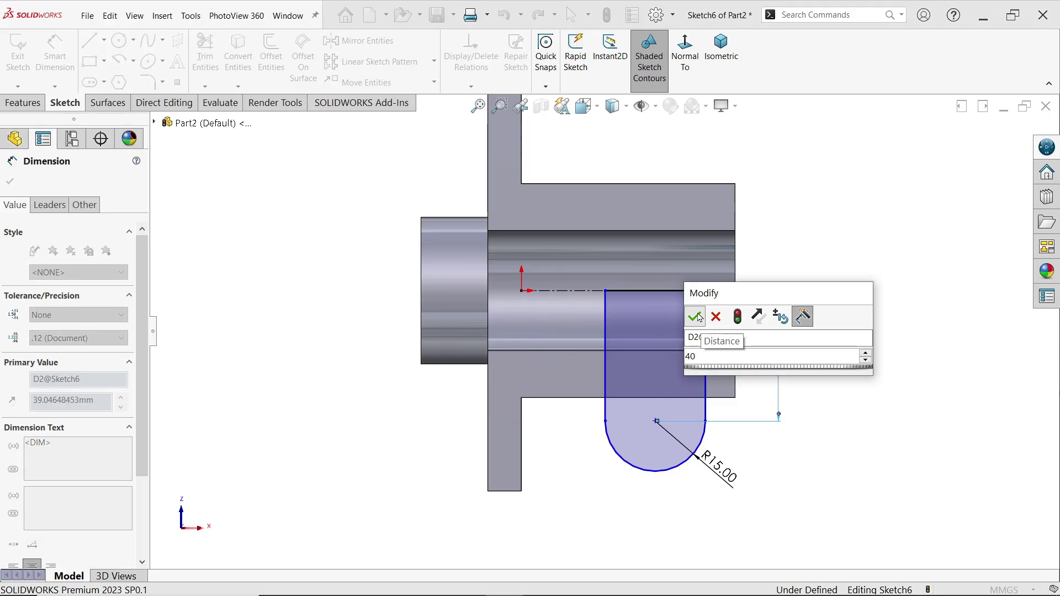
click(695, 316)
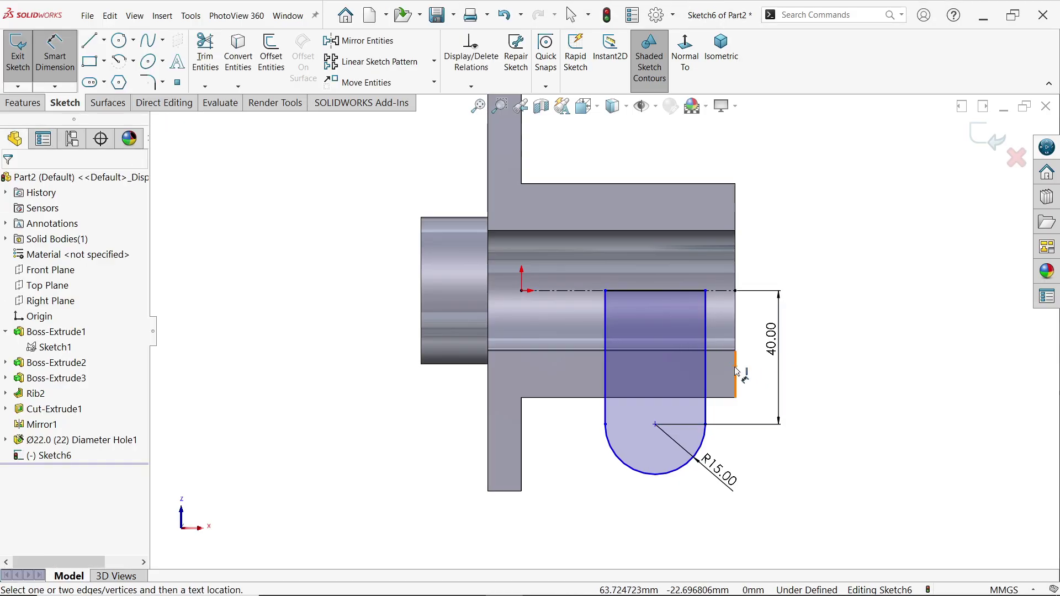
Step: Dimension the distance from the lug's arc centre to the half-cylinder's front edge as 32 mm
click(735, 372)
click(655, 424)
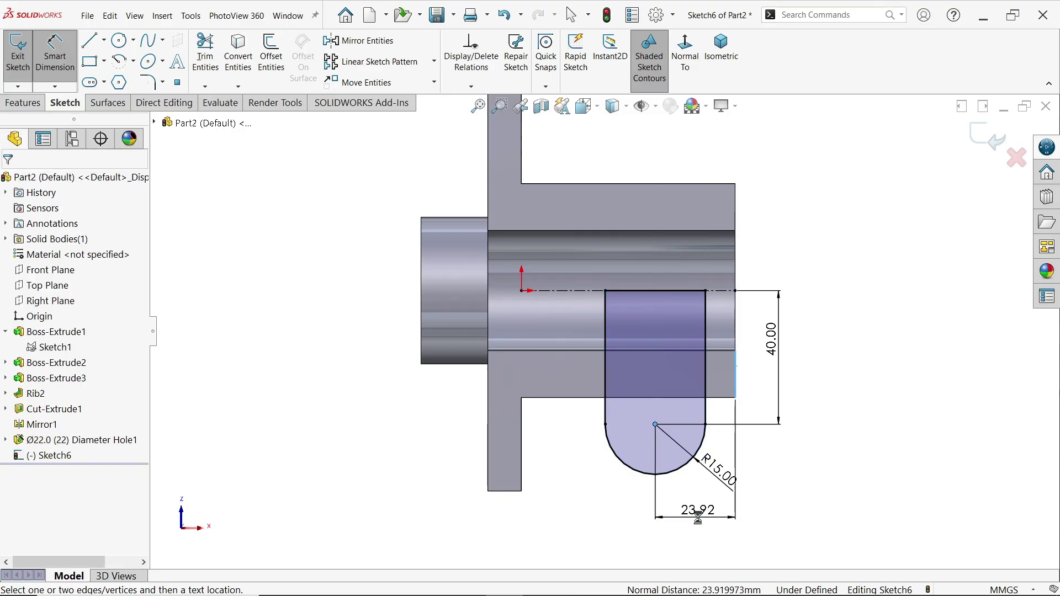
click(690, 510)
text(32)
click(614, 497)
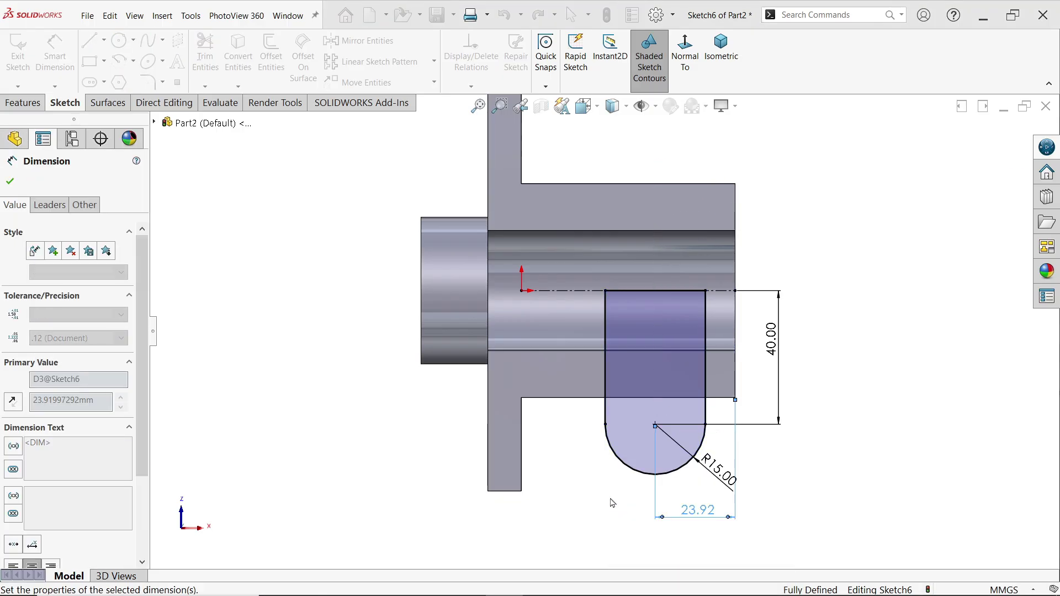
Step: Set up a blind boss extrude of the lug profile with a 32 mm depth and reverse its direction to point upward
click(717, 63)
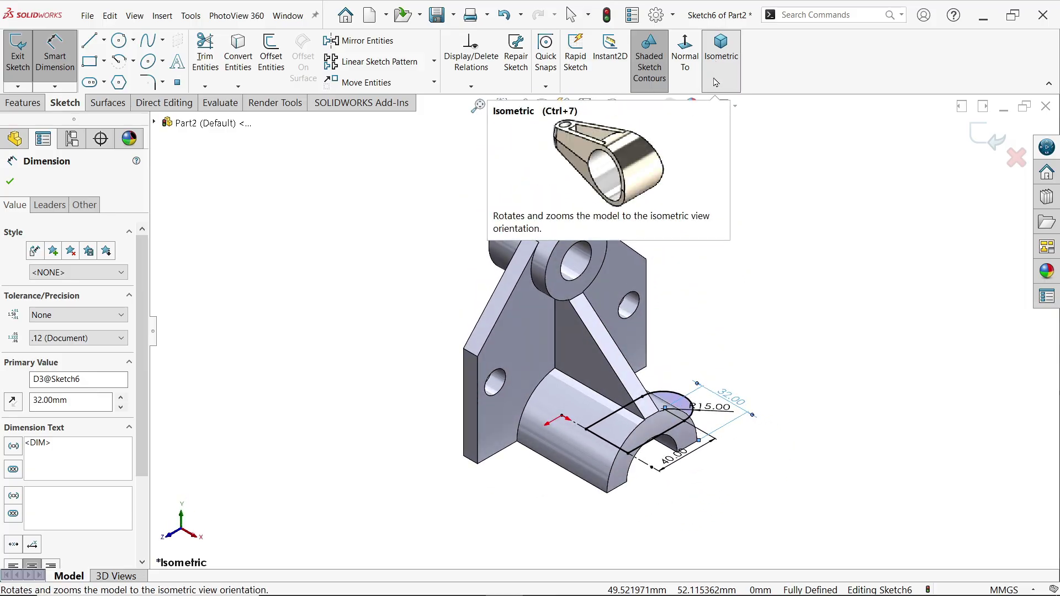
click(24, 105)
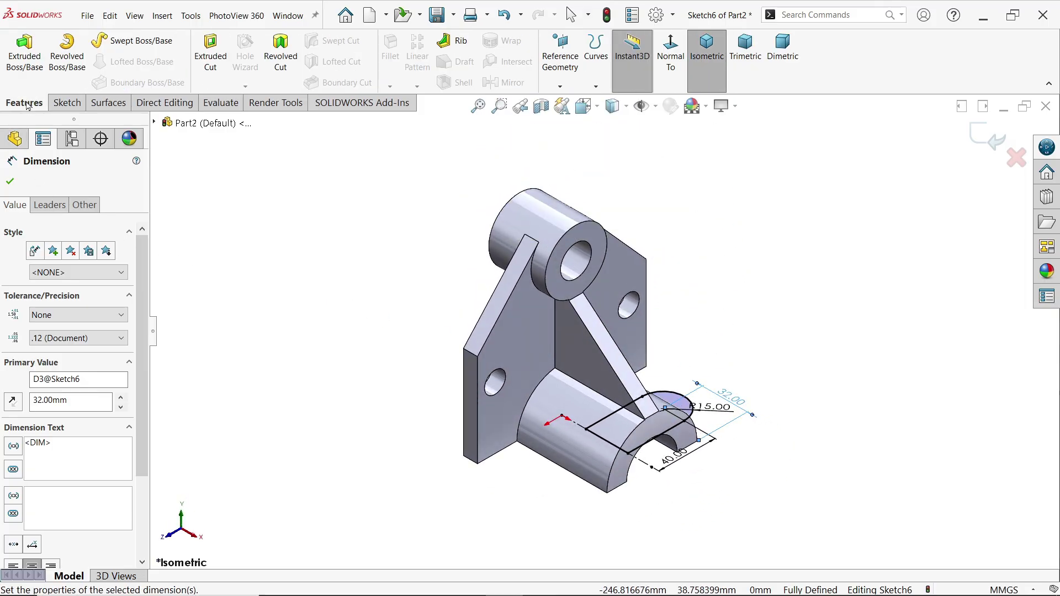
click(24, 62)
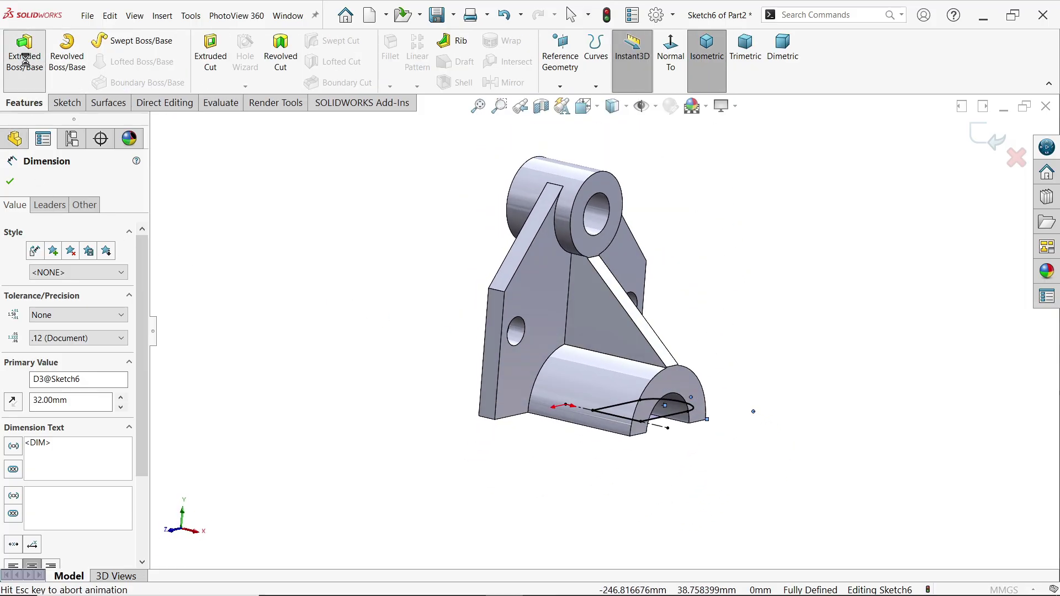
click(707, 47)
scroll(666, 398, down, 2)
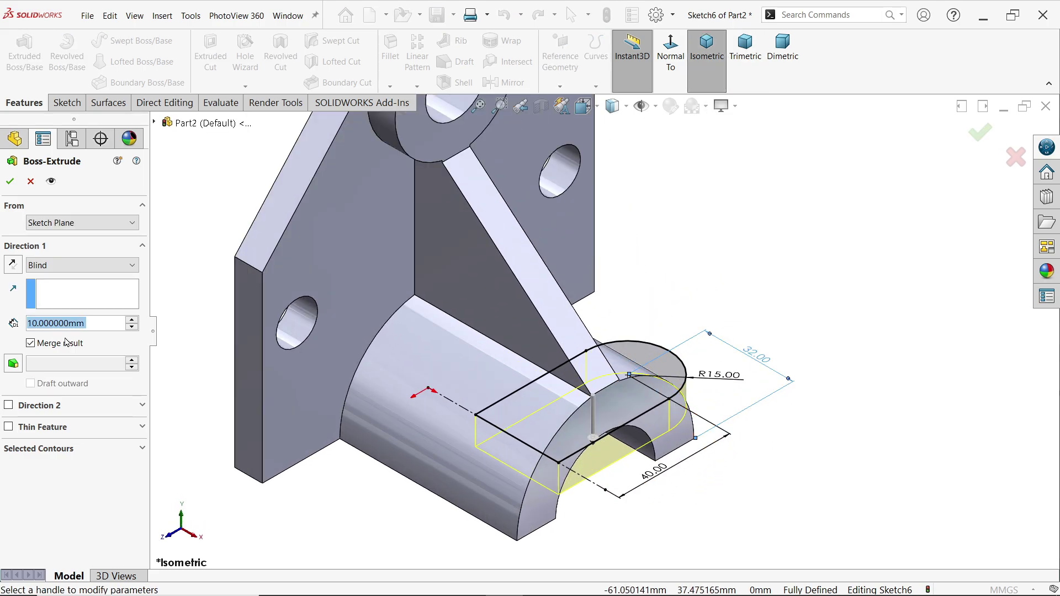
text(32)
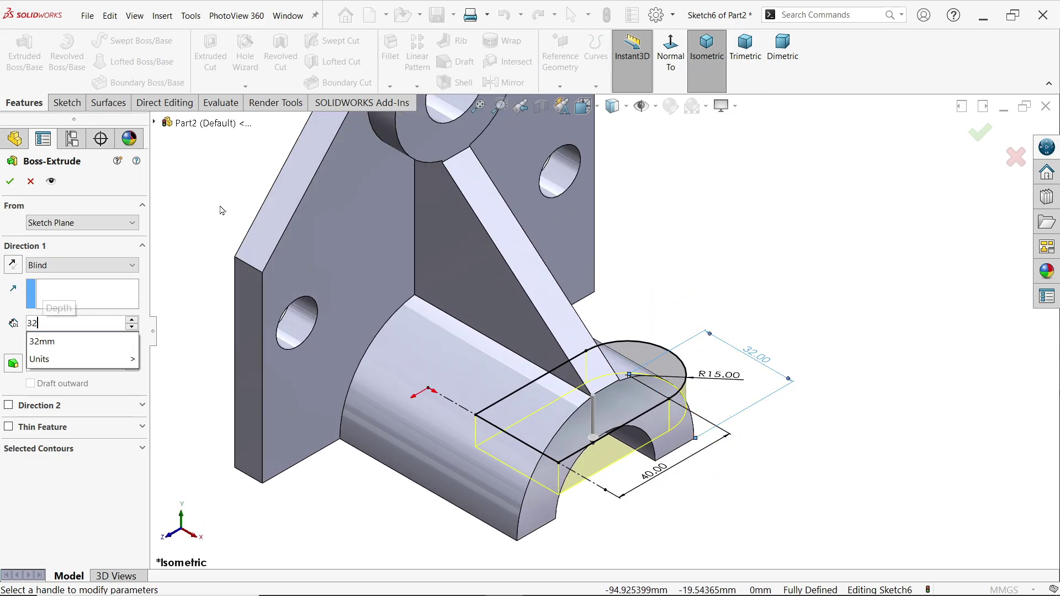
key(Return)
middle_drag(582, 381, 624, 277)
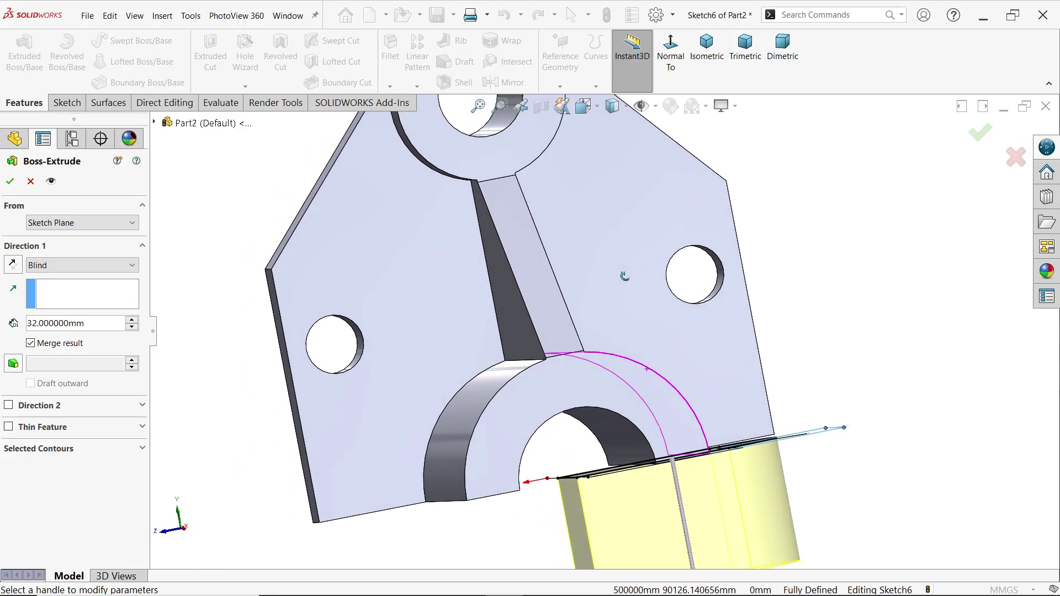
click(13, 266)
Step: Set the lug extrusion's depth to 22 mm and create the merged boss
middle_drag(494, 303, 221, 320)
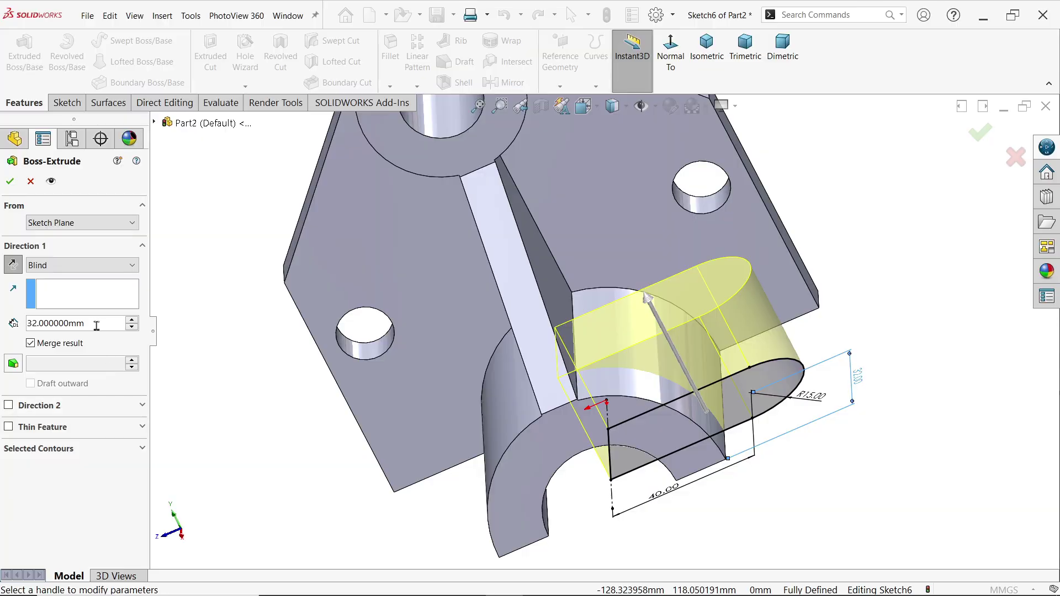
drag(91, 324, 20, 316)
text(22)
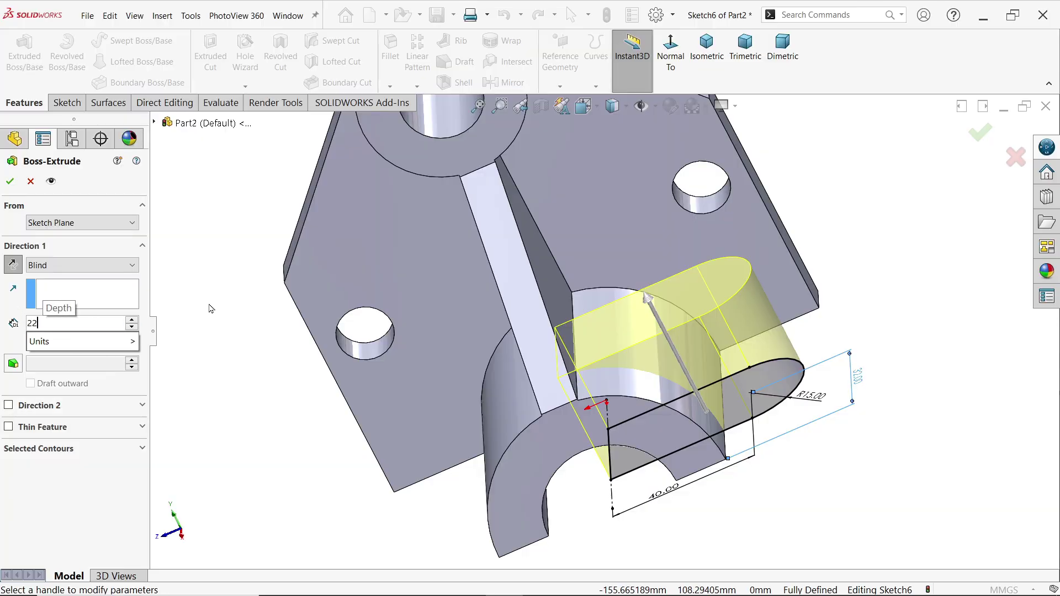
key(Return)
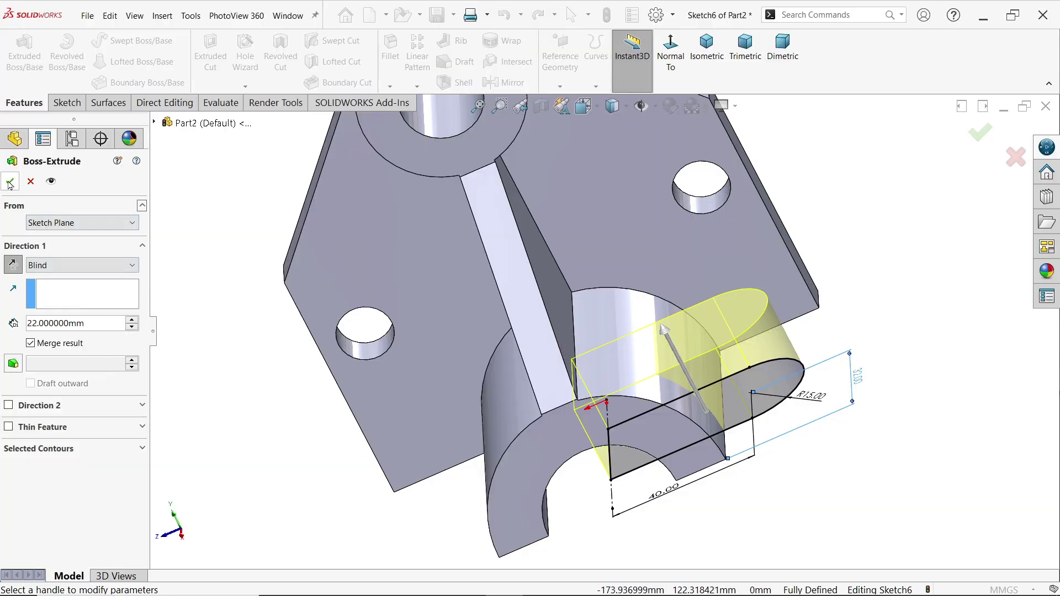
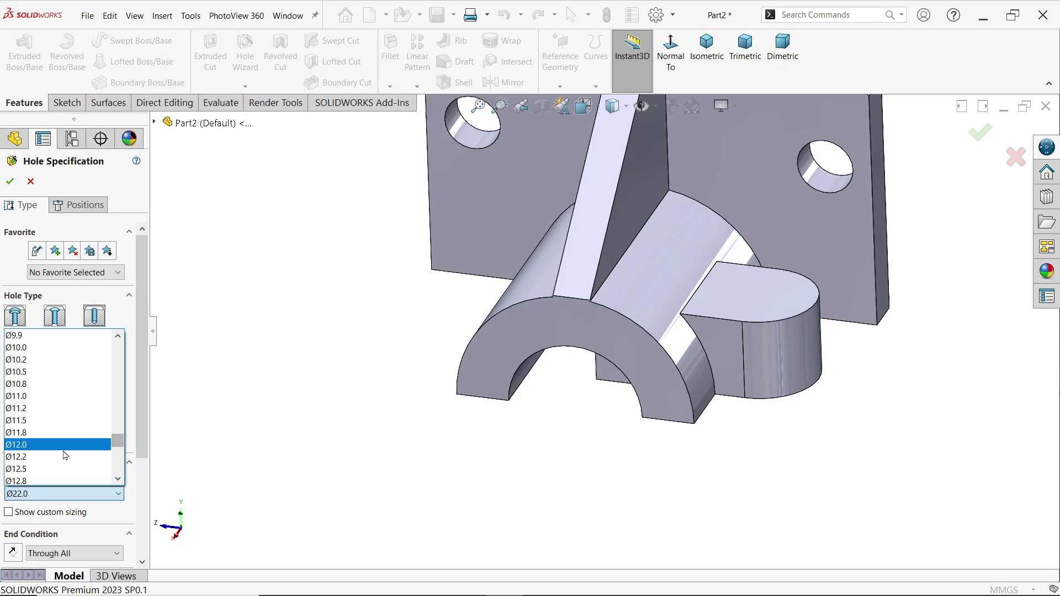
Step: Create an ISO Ø12.0 drill-size hole, Through All, at the arc centre of the lug's top face
click(40, 445)
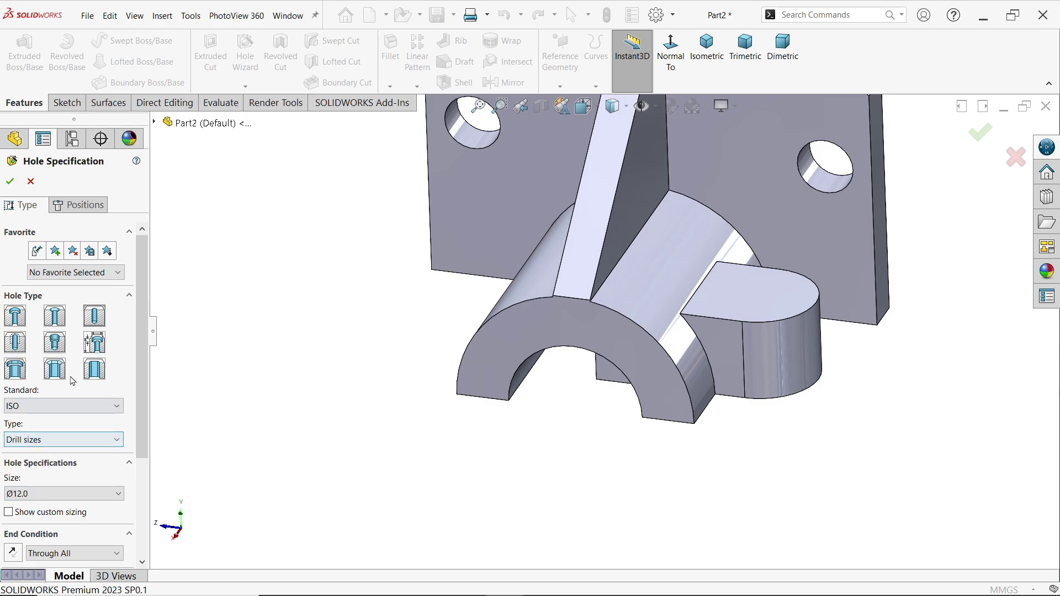
scroll(39, 424, down, 2)
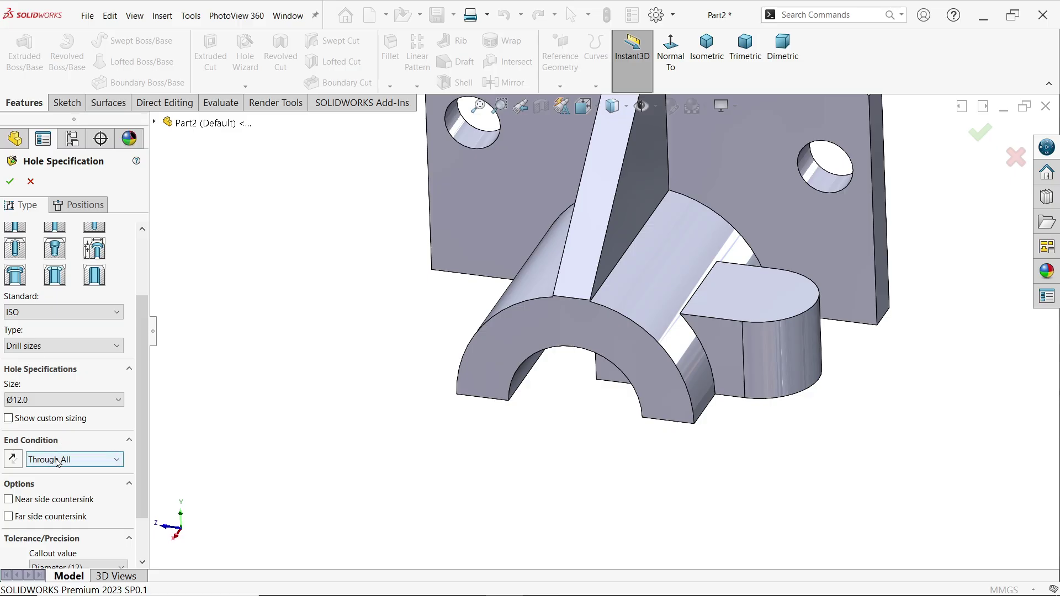
click(80, 205)
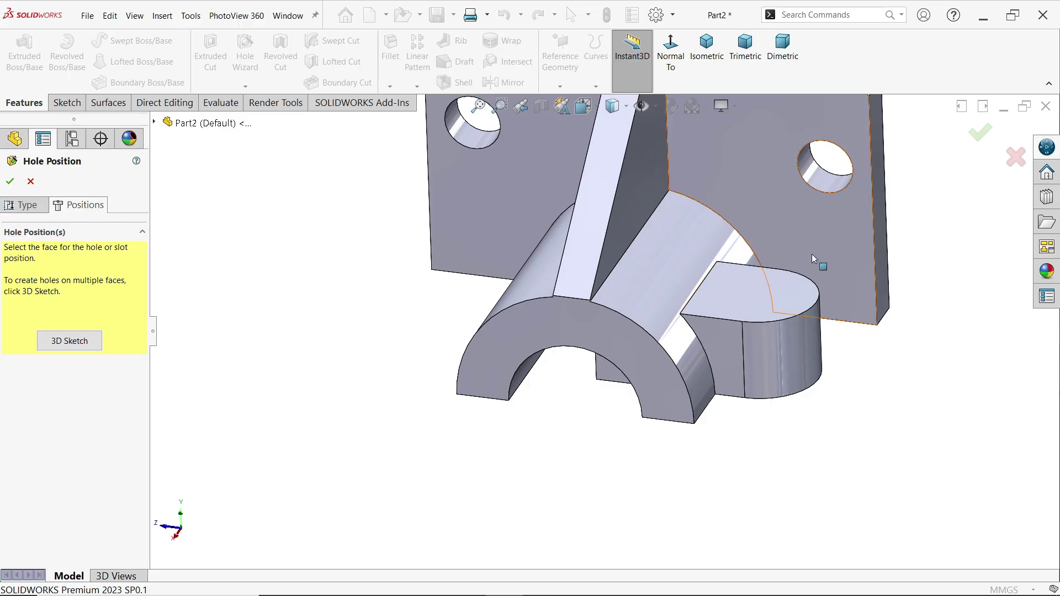
click(777, 299)
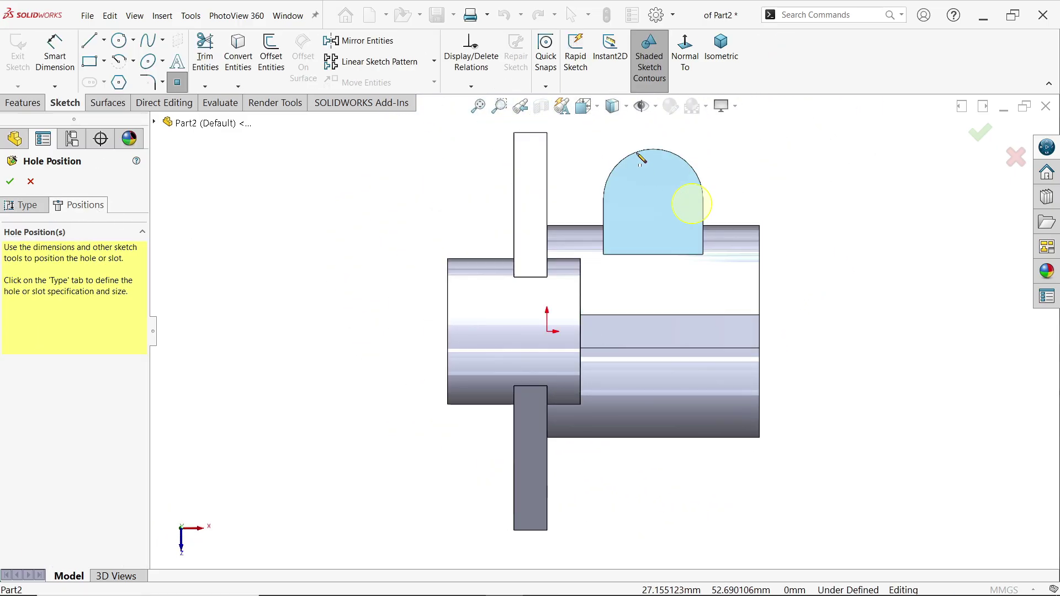
scroll(635, 193, down, 2)
mouse_move(629, 193)
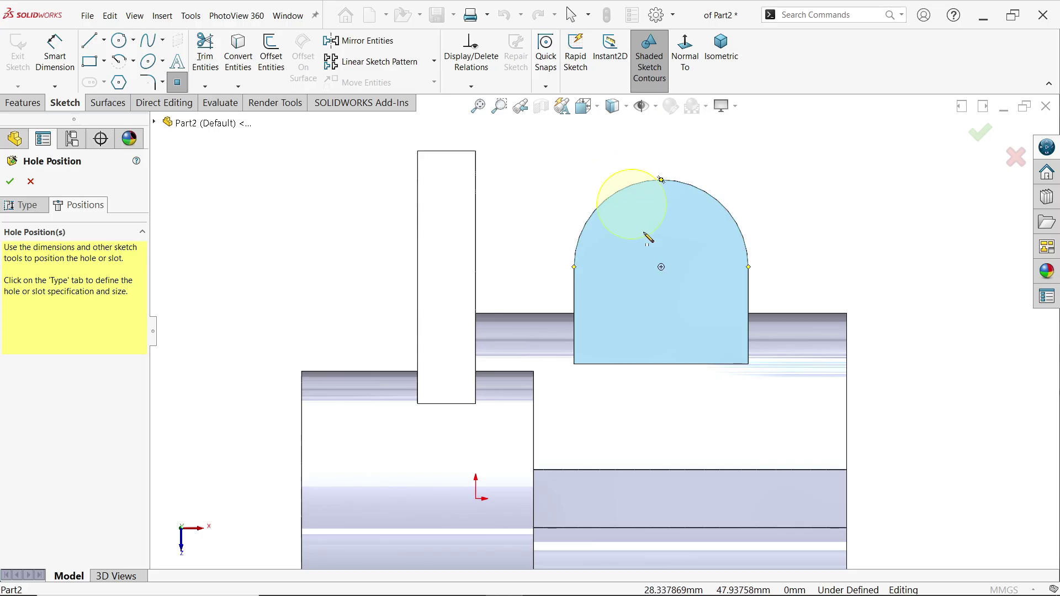
click(661, 268)
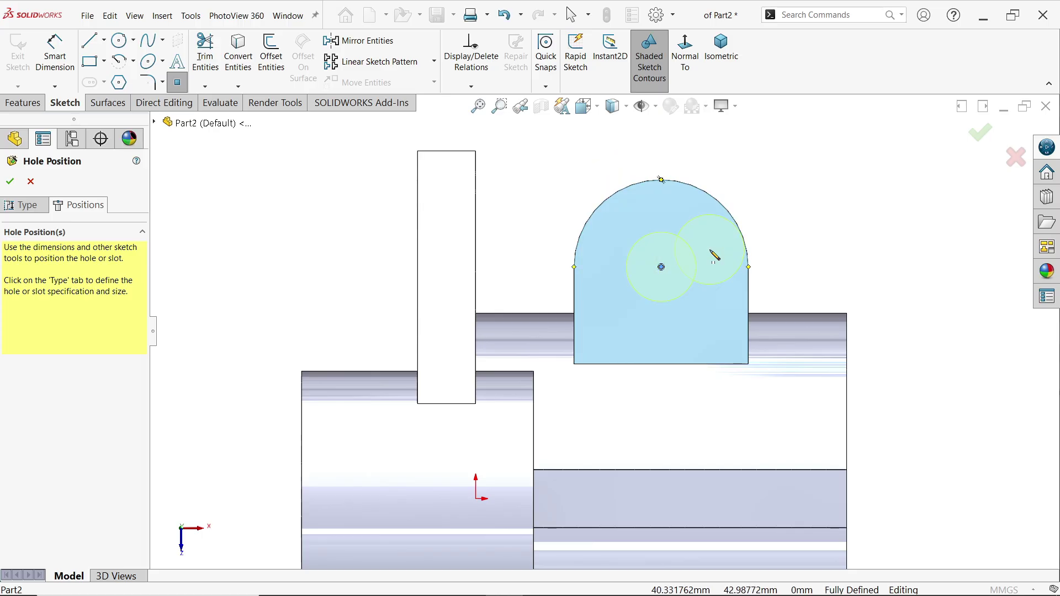
click(721, 48)
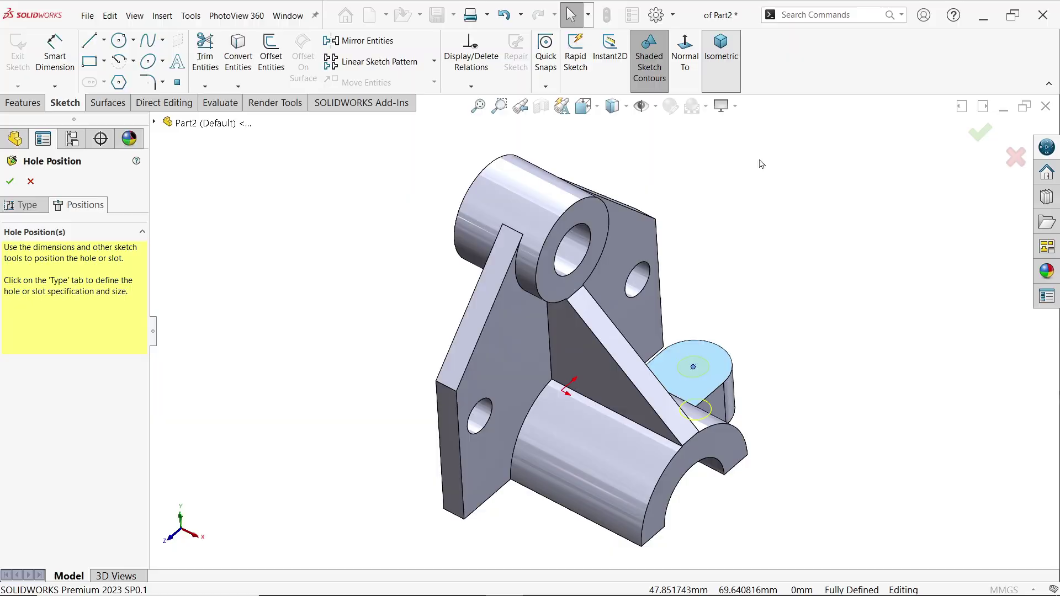
click(10, 182)
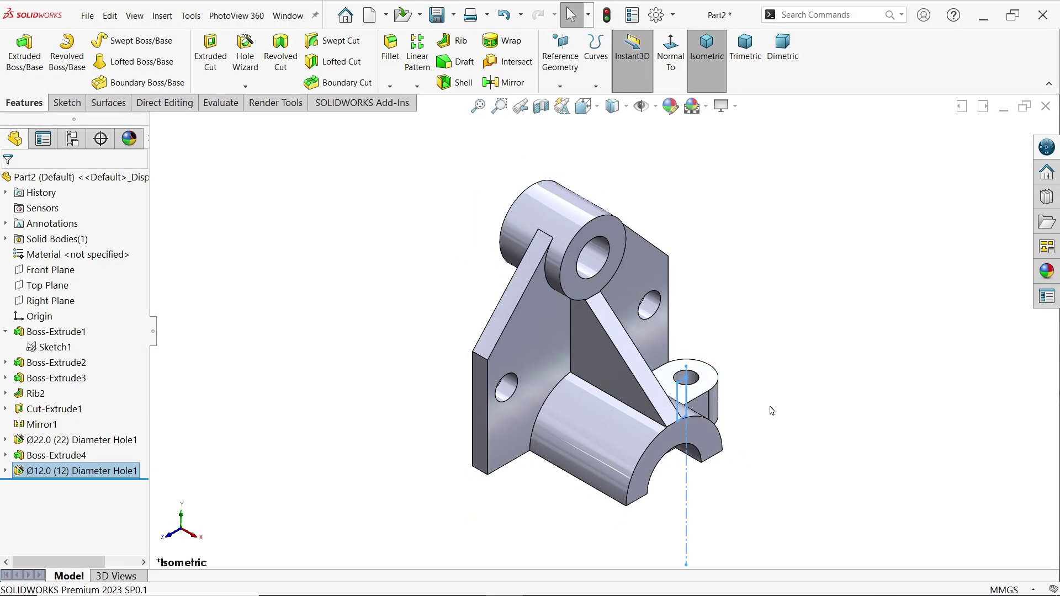
scroll(768, 417, down, 3)
middle_drag(766, 426, 741, 425)
scroll(563, 404, up, 4)
scroll(552, 409, down, 4)
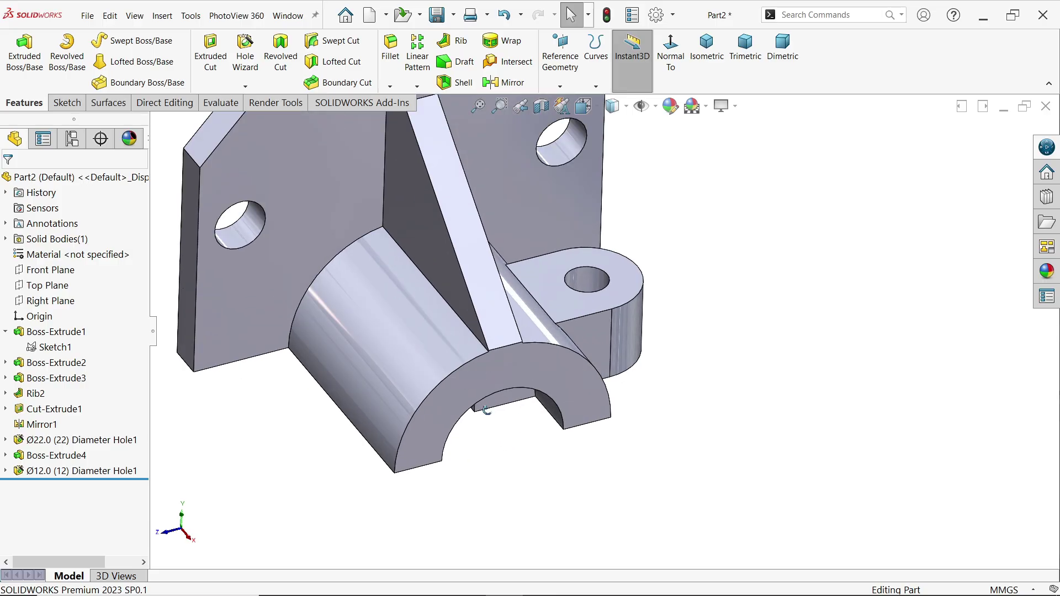
Step: Examine the underside of the half-cylinder base where the lug's inner block protrudes into the bore
middle_drag(500, 409, 490, 234)
scroll(502, 404, up, 3)
scroll(502, 404, down, 4)
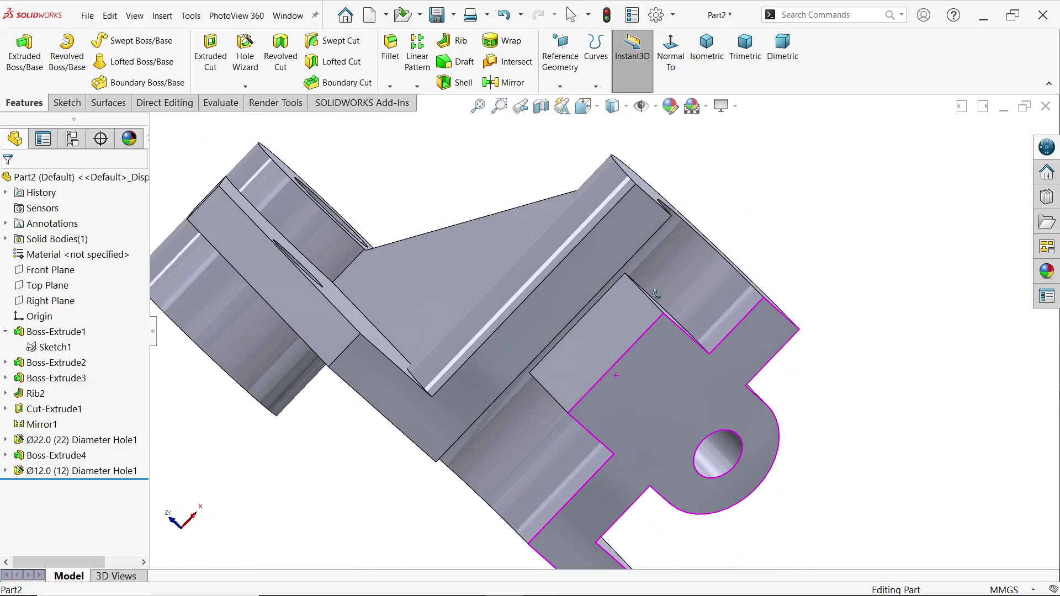
scroll(552, 398, up, 1)
scroll(632, 364, down, 3)
scroll(556, 456, up, 3)
scroll(569, 403, down, 2)
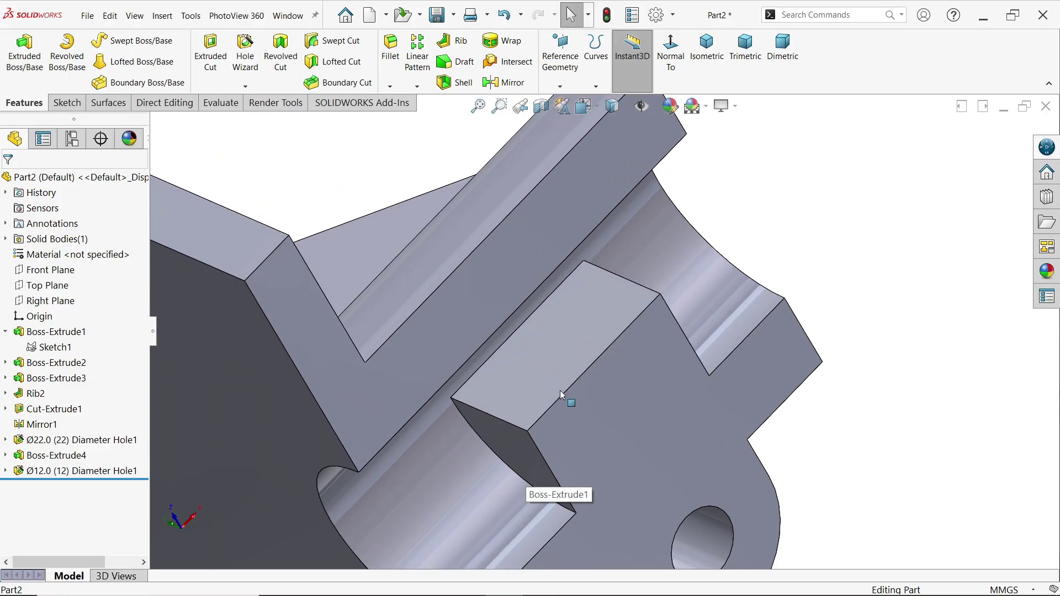
scroll(615, 342, up, 2)
middle_drag(615, 341, 332, 210)
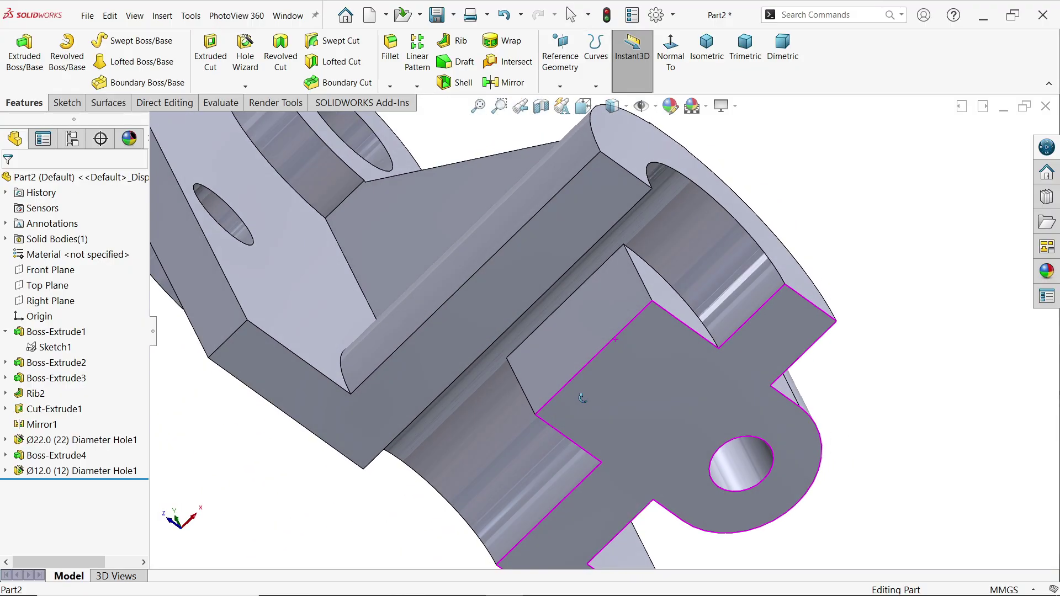
Step: Delete and patch the three faces of the lug's block protruding into the half-cylinder's bore, leaving the flat bottom face out of the selection
click(169, 106)
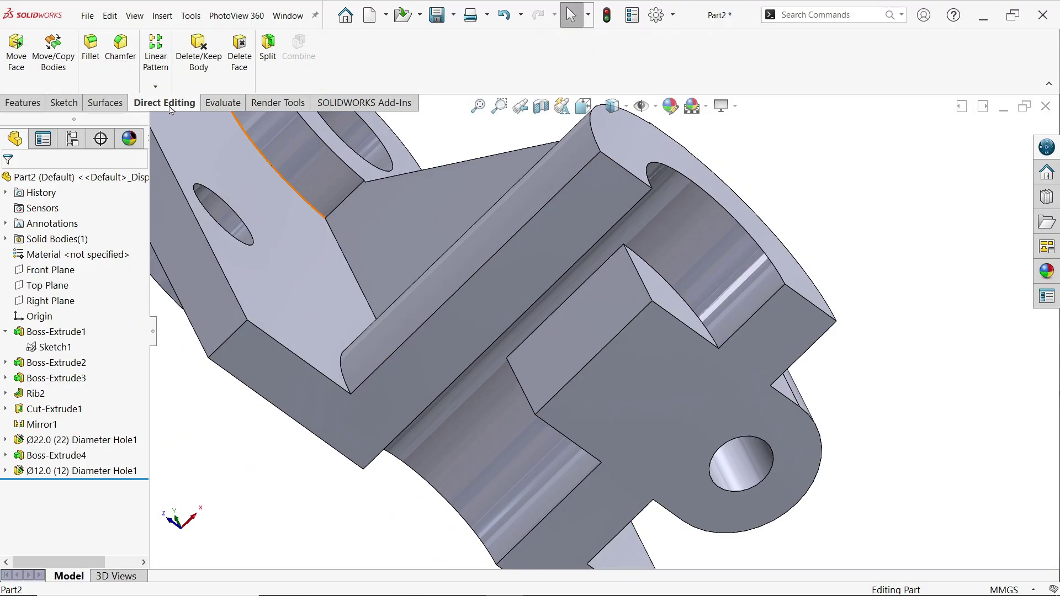
click(239, 55)
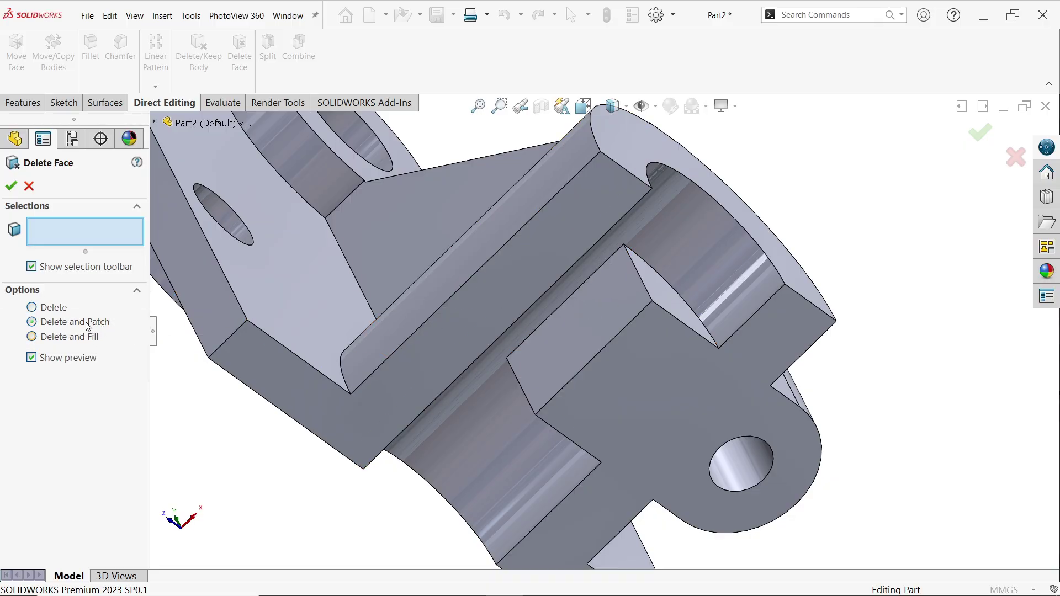
click(634, 311)
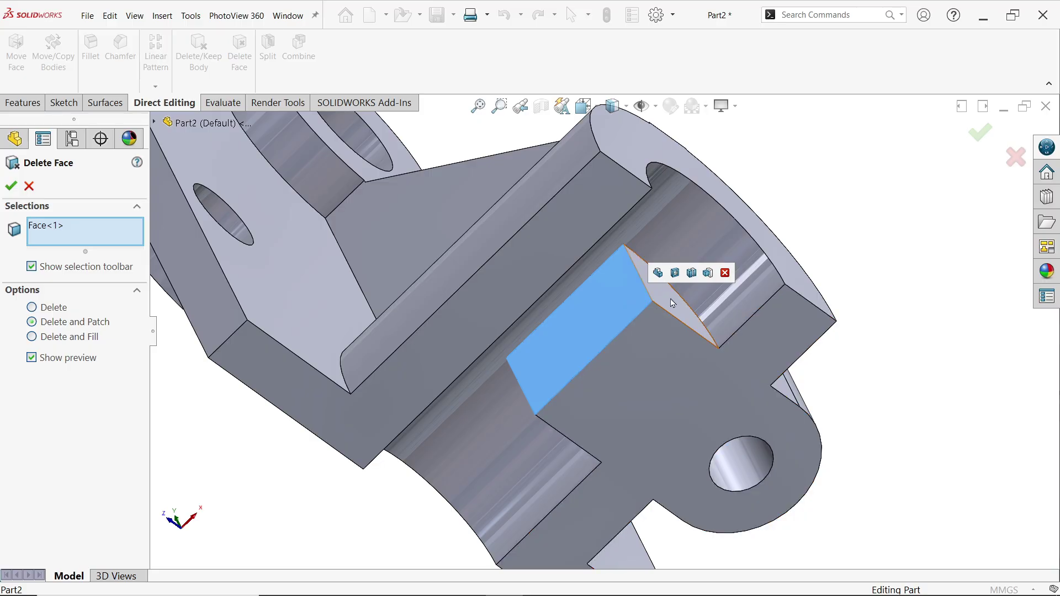
click(690, 316)
middle_drag(696, 319, 580, 381)
click(580, 383)
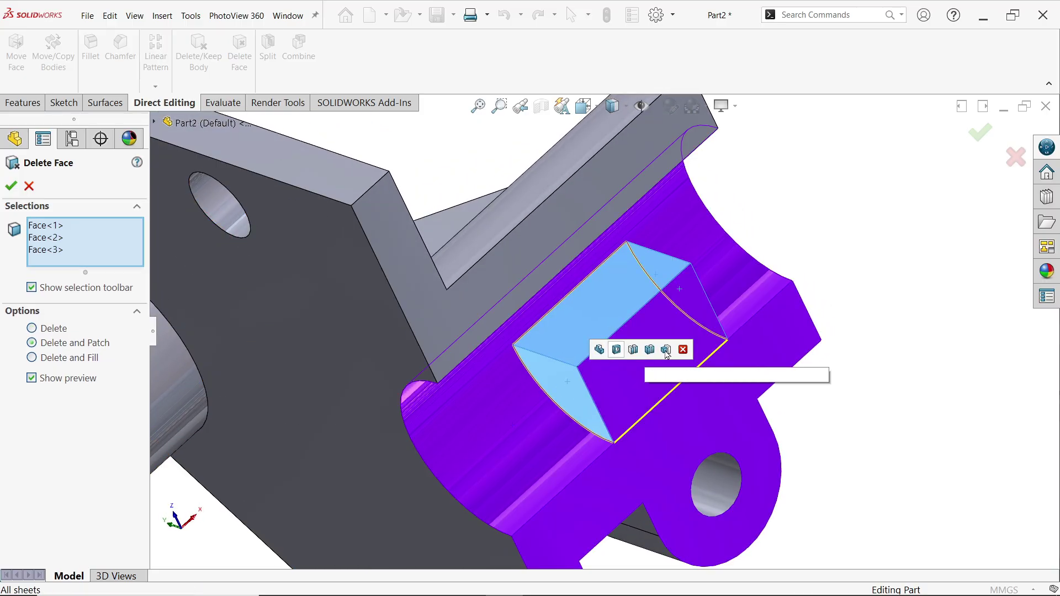
scroll(823, 379, down, 2)
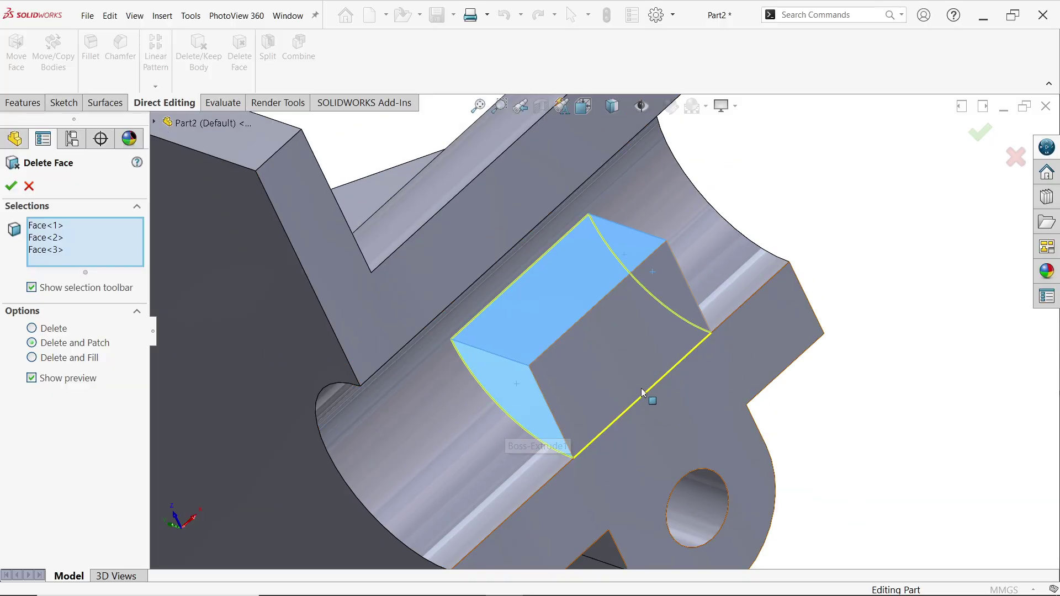
click(635, 373)
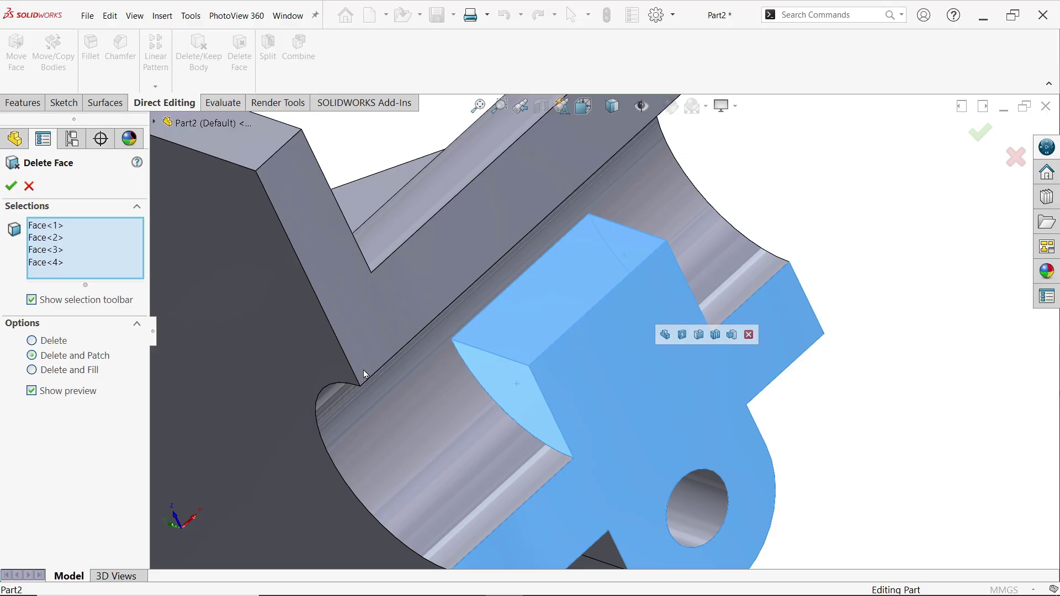
click(59, 264)
right_click(59, 264)
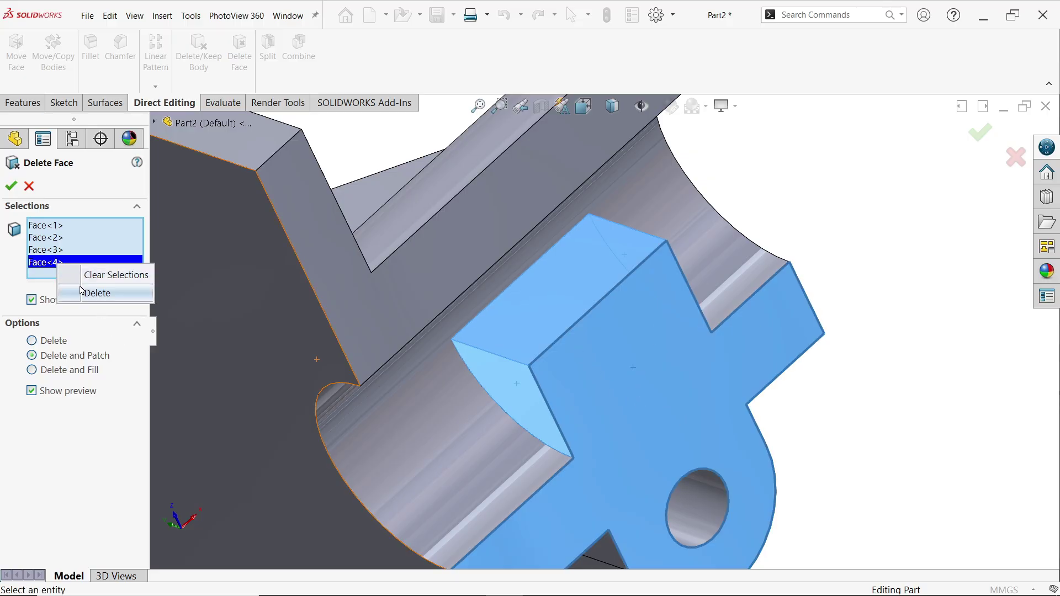
click(91, 292)
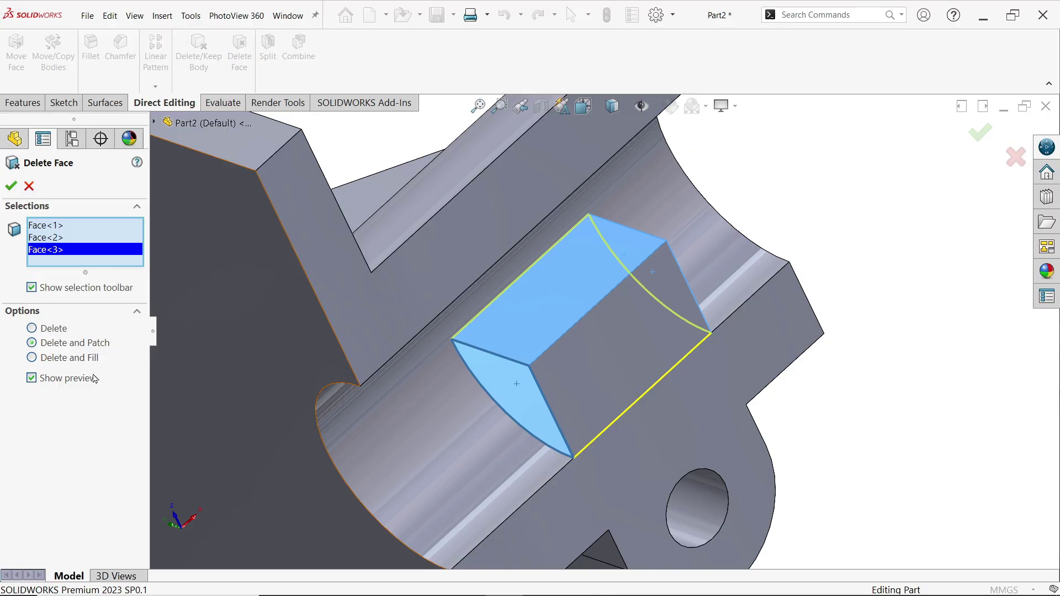
click(12, 188)
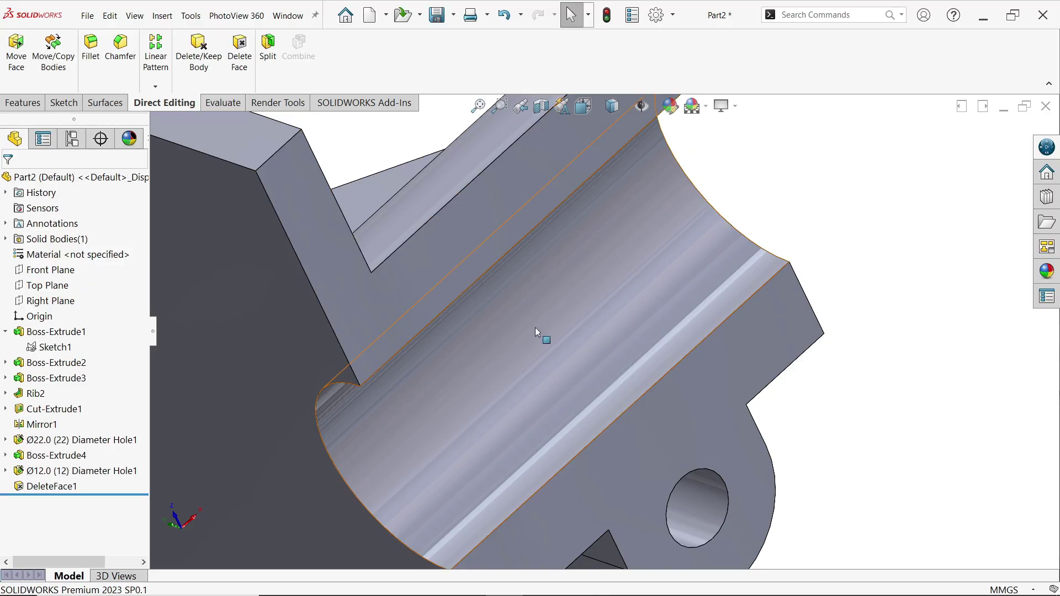
key(f)
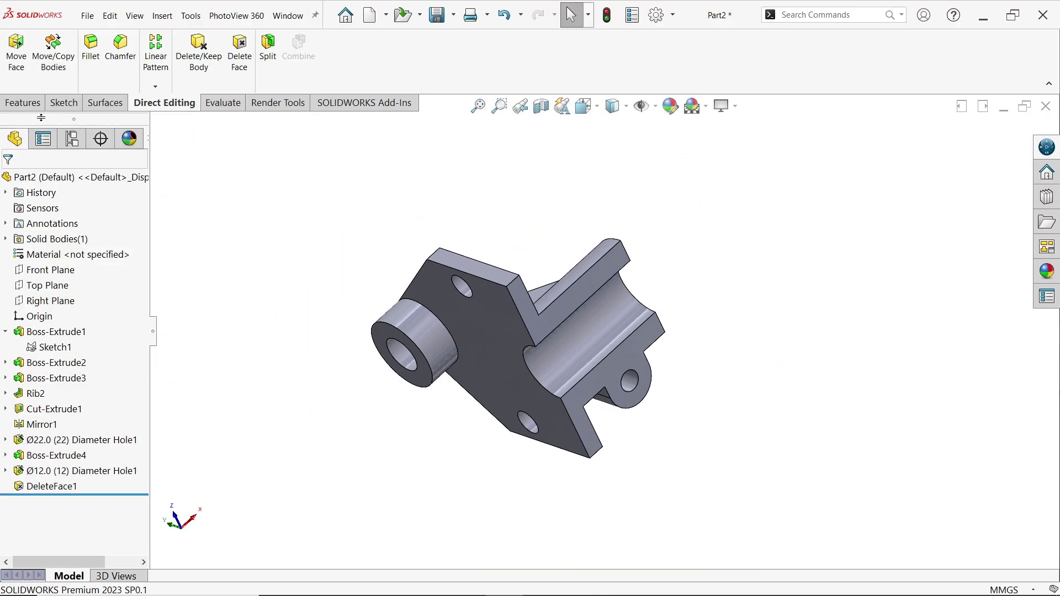
Step: Mirror the lug extrusion, its Ø12 hole and the face deletion about the Front Plane
click(22, 103)
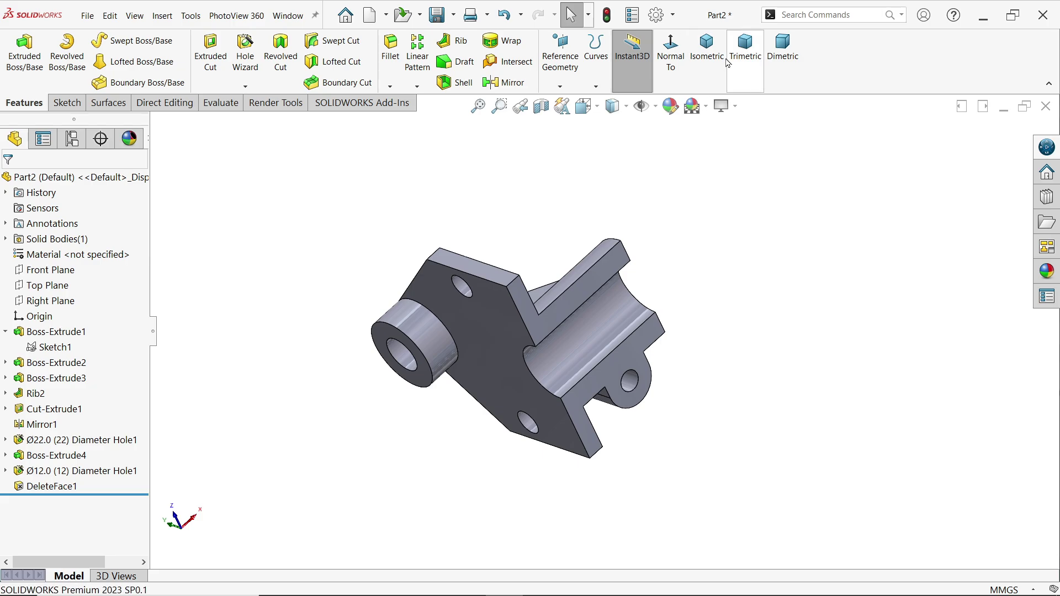
click(707, 45)
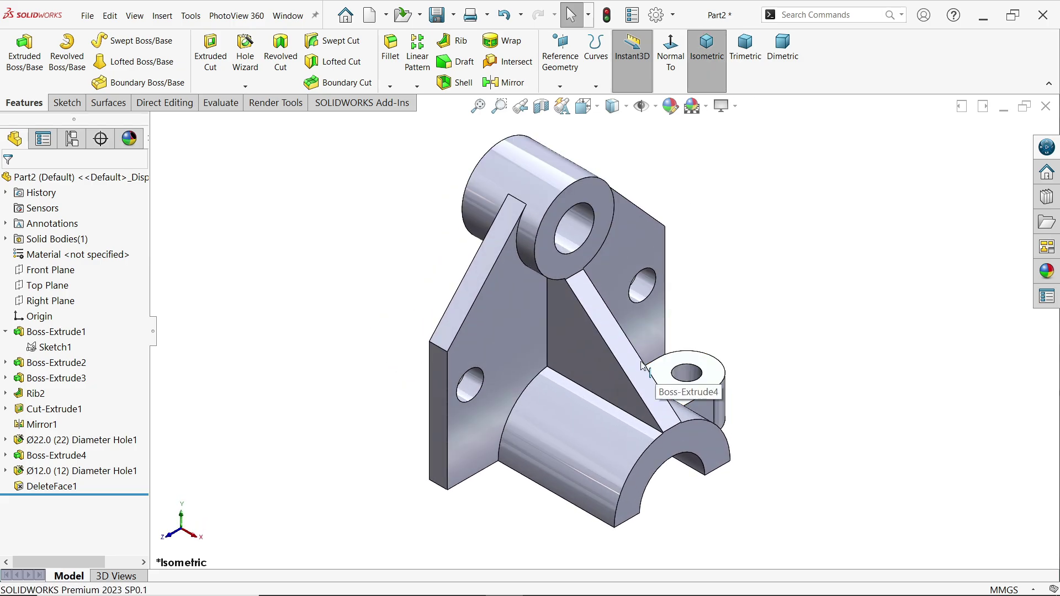
click(504, 82)
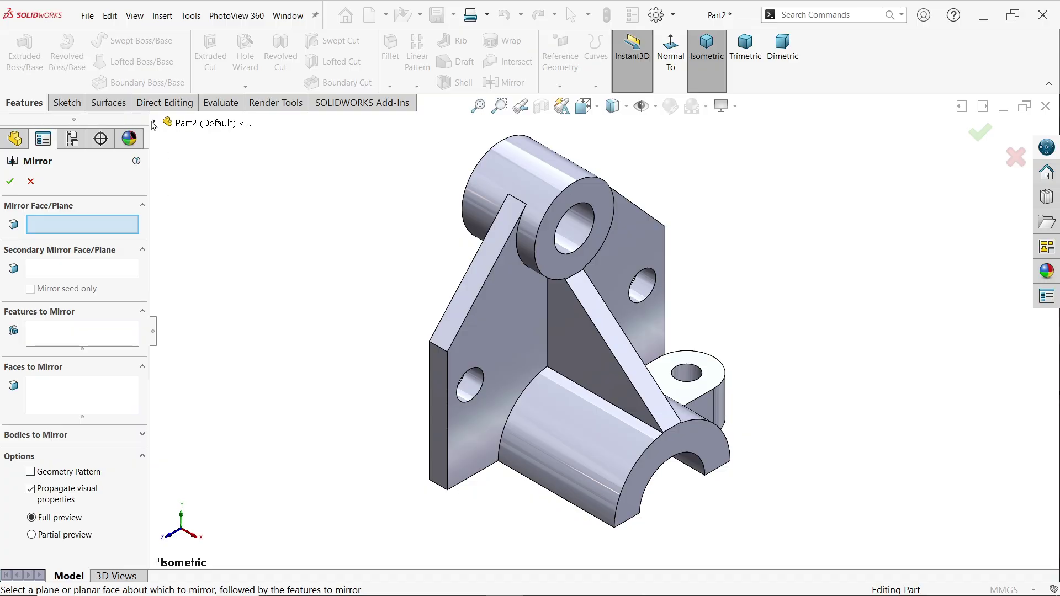
click(155, 122)
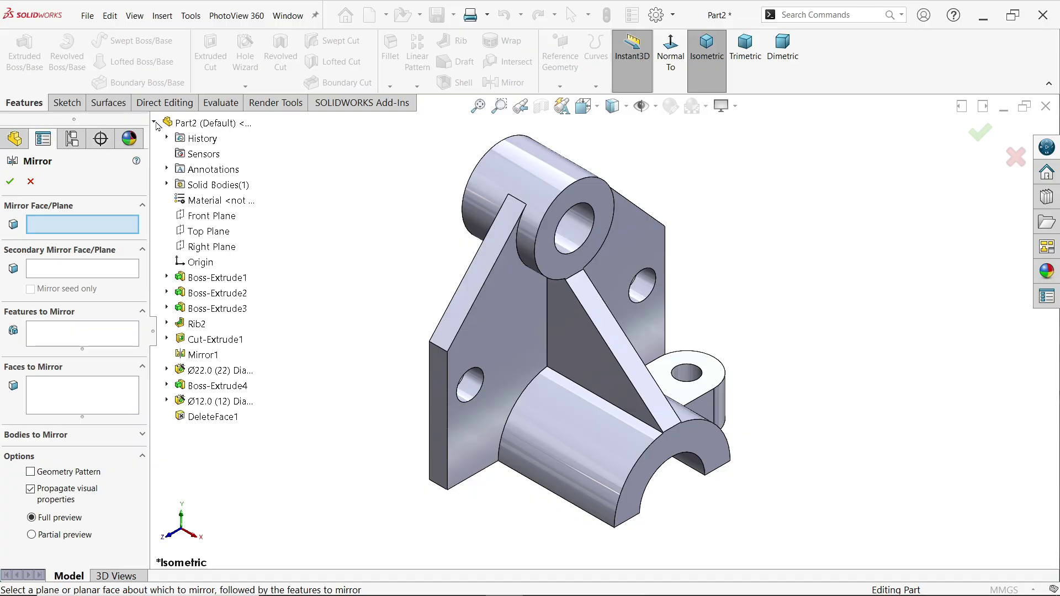
click(225, 216)
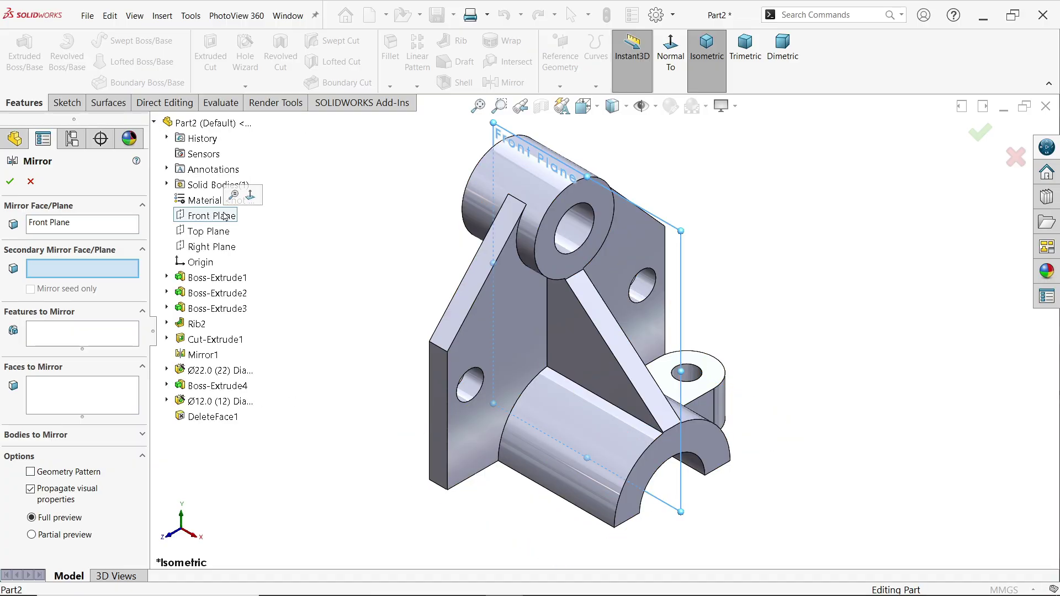
click(52, 336)
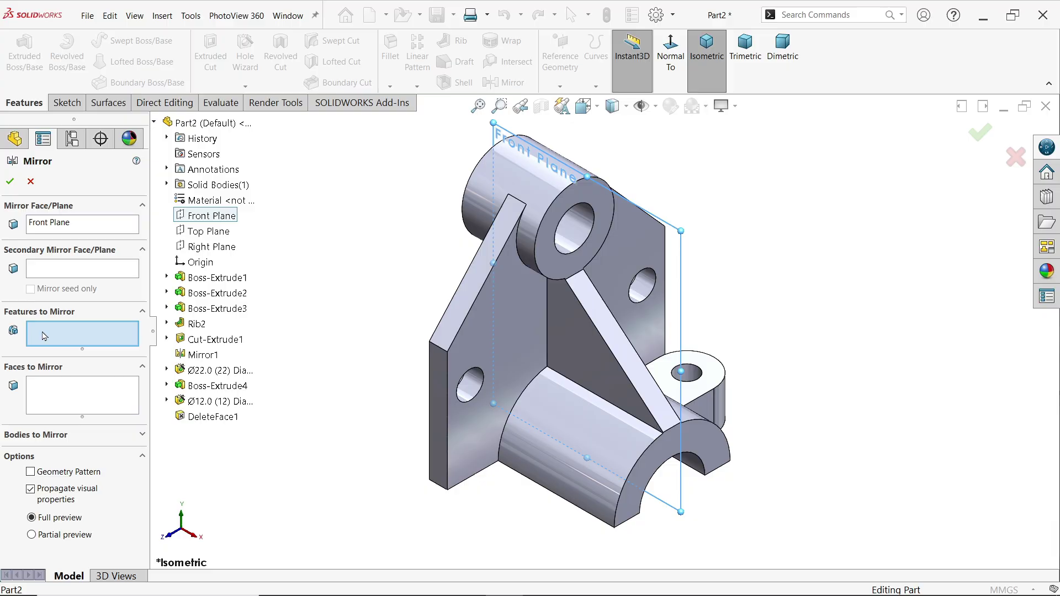
click(214, 386)
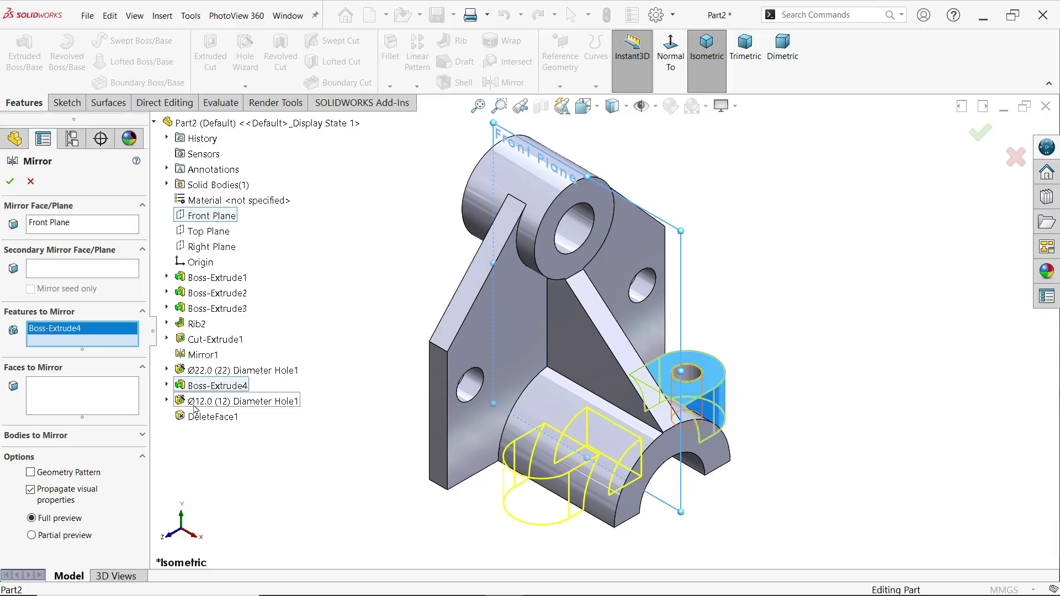
click(199, 403)
middle_drag(403, 449, 334, 327)
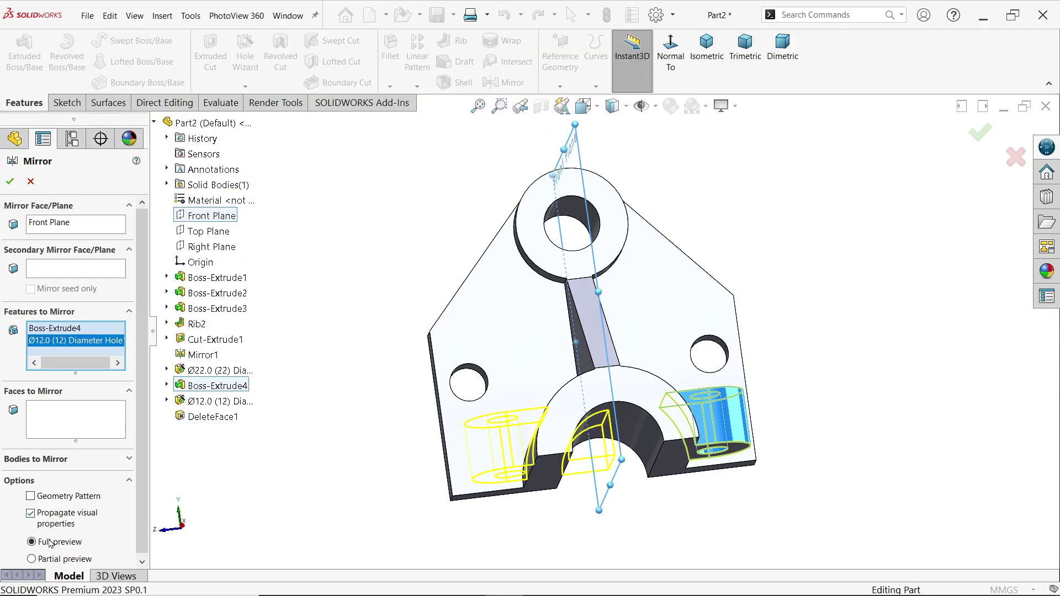
scroll(574, 477, down, 5)
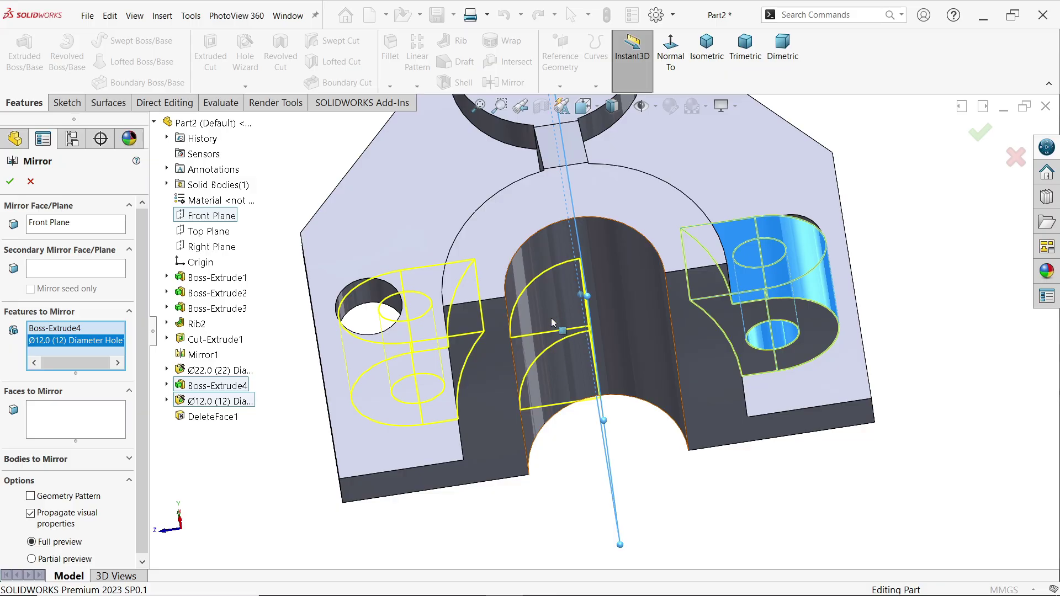
click(210, 417)
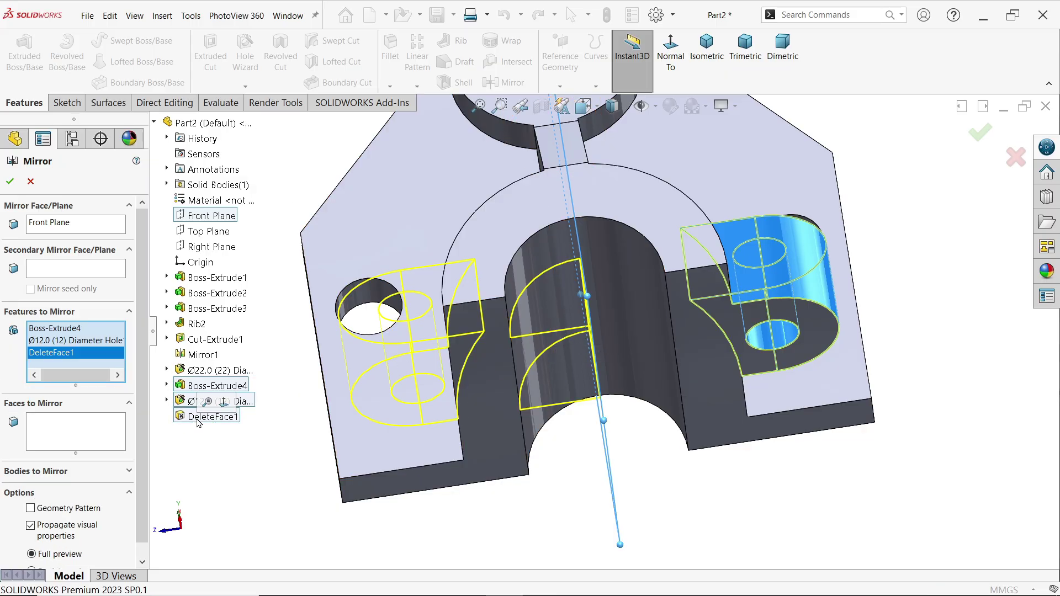
click(7, 182)
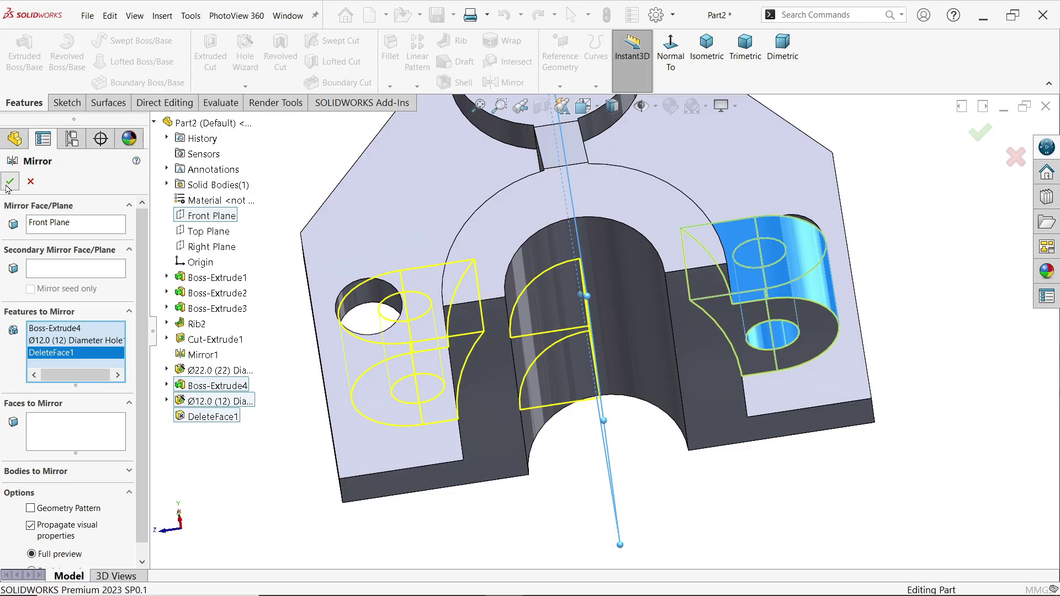
Step: Delete and patch the three faces of the mirrored lug's block protruding into the half-cylinder's bore
middle_drag(591, 343, 599, 323)
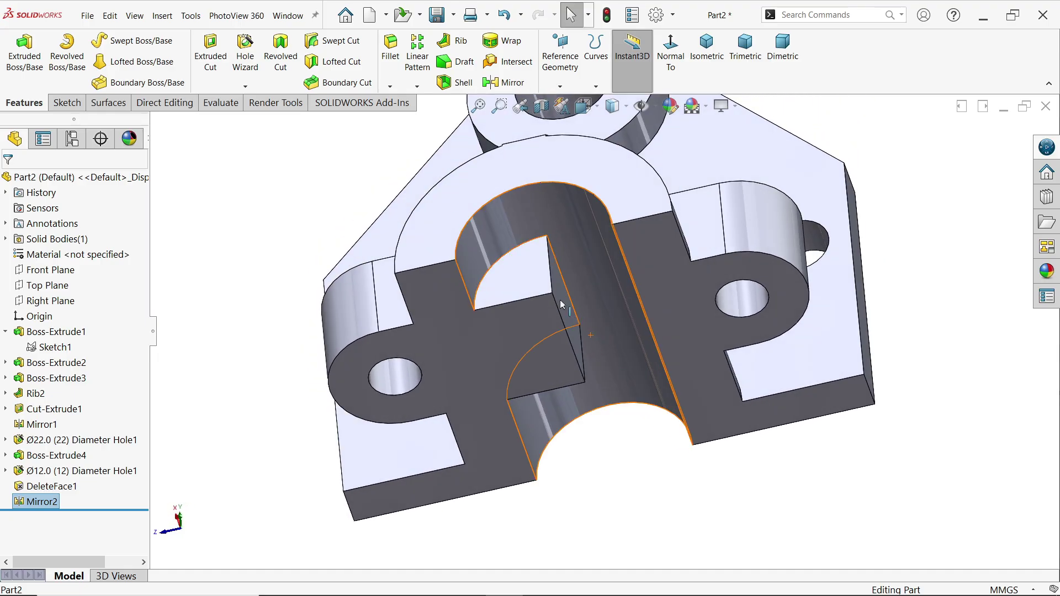
click(184, 109)
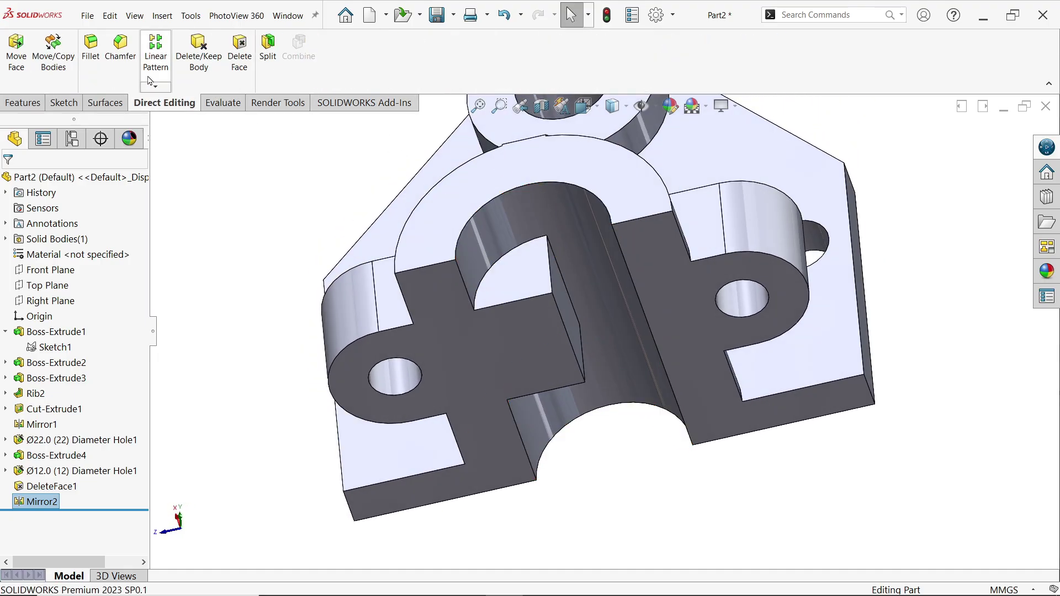
click(240, 55)
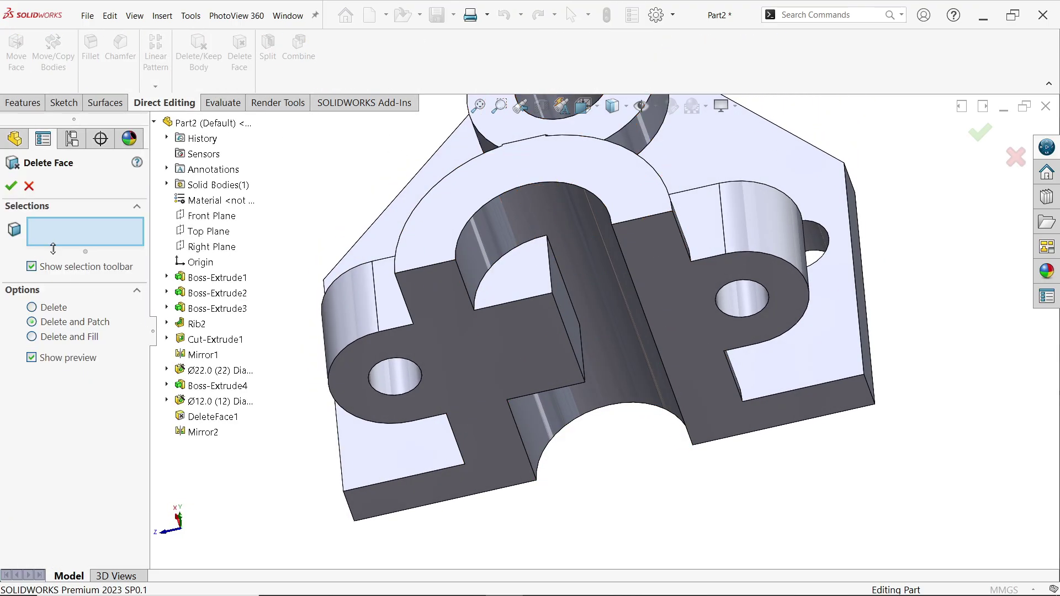
click(539, 279)
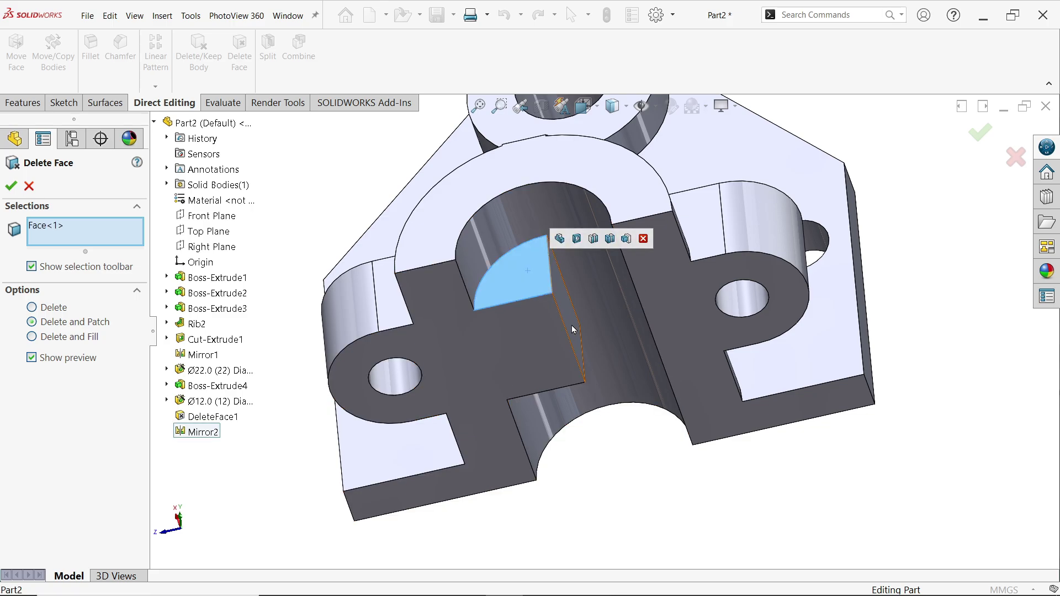
click(573, 329)
key(shift+Up)
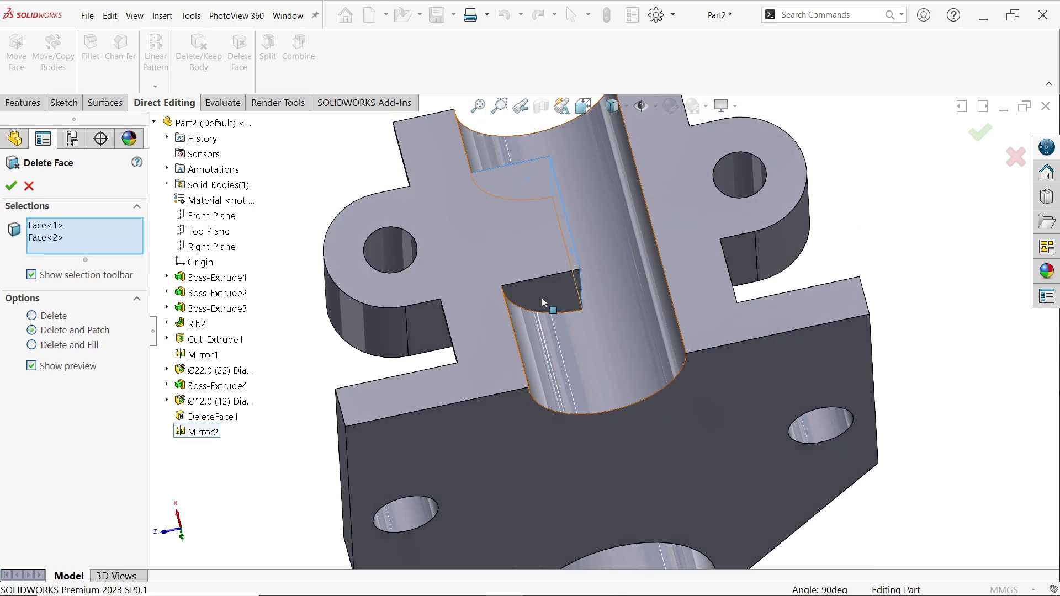
click(544, 302)
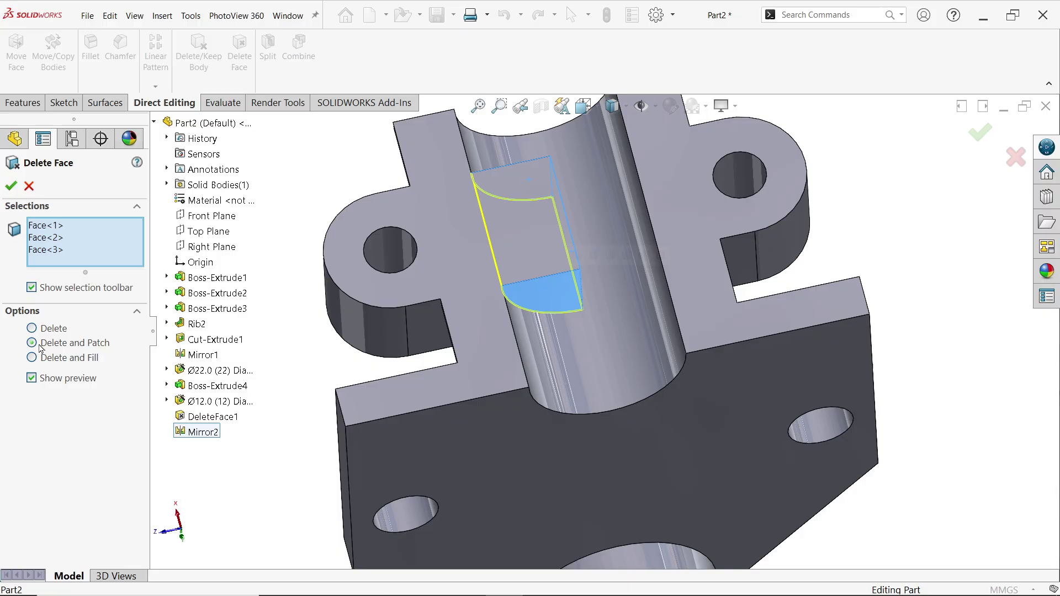
click(12, 187)
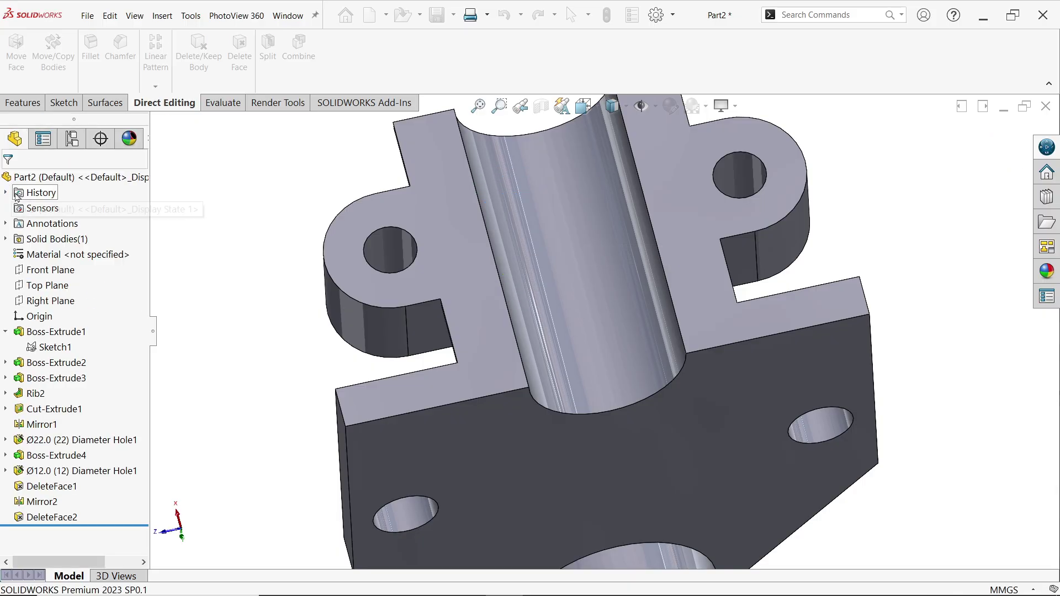
Step: Switch to the Exercise 208 drawing and check the fillet callouts in its detail, front and side views
click(26, 104)
key(alt+Tab)
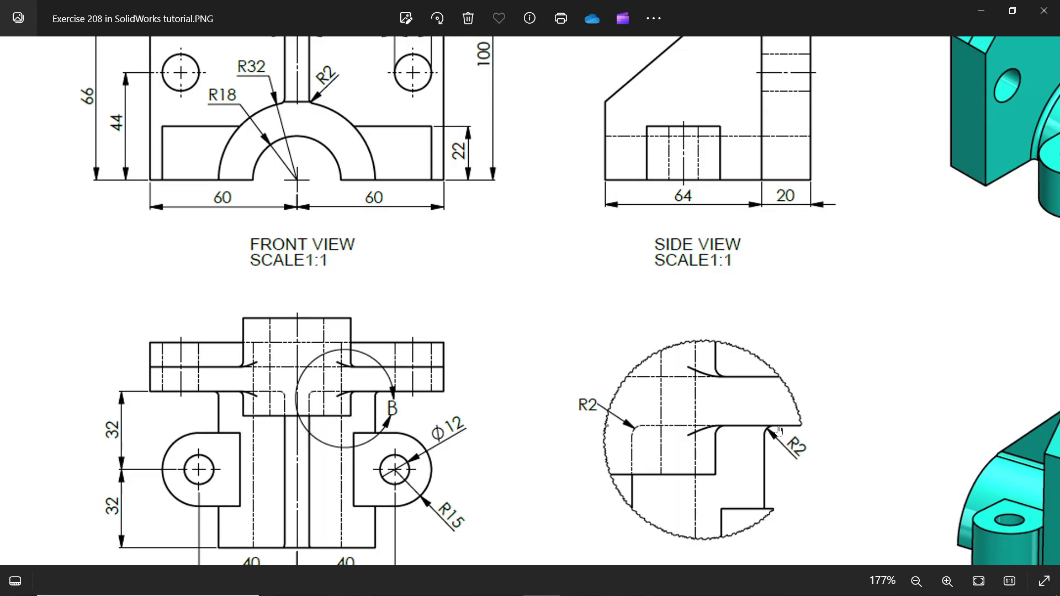
drag(584, 263, 586, 381)
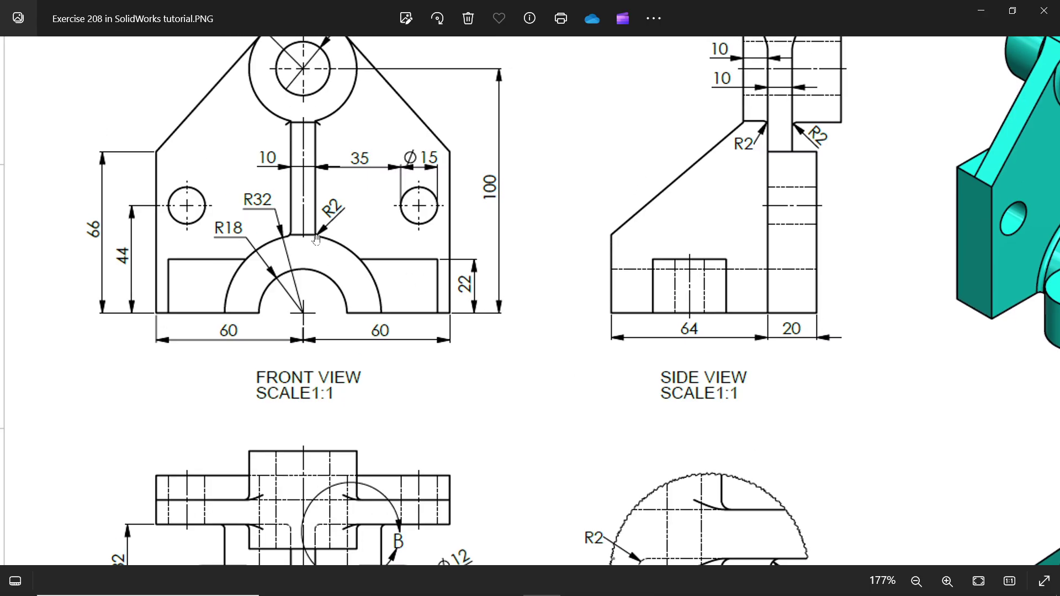
drag(668, 144, 639, 246)
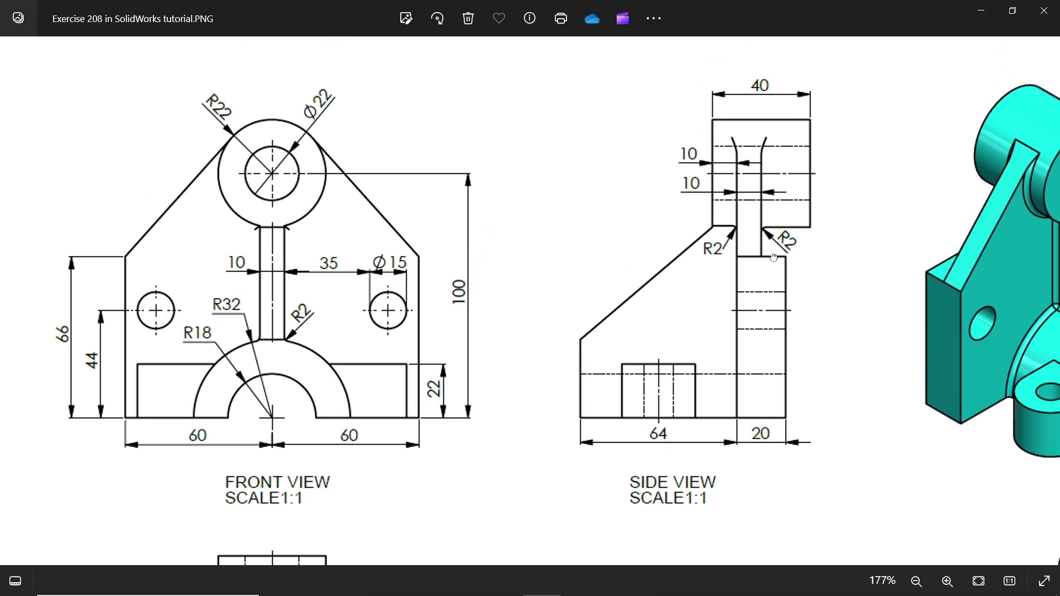
mouse_move(773, 258)
mouse_down()
mouse_move(700, 254)
mouse_move(541, 204)
mouse_move(619, 255)
mouse_move(685, 260)
mouse_up()
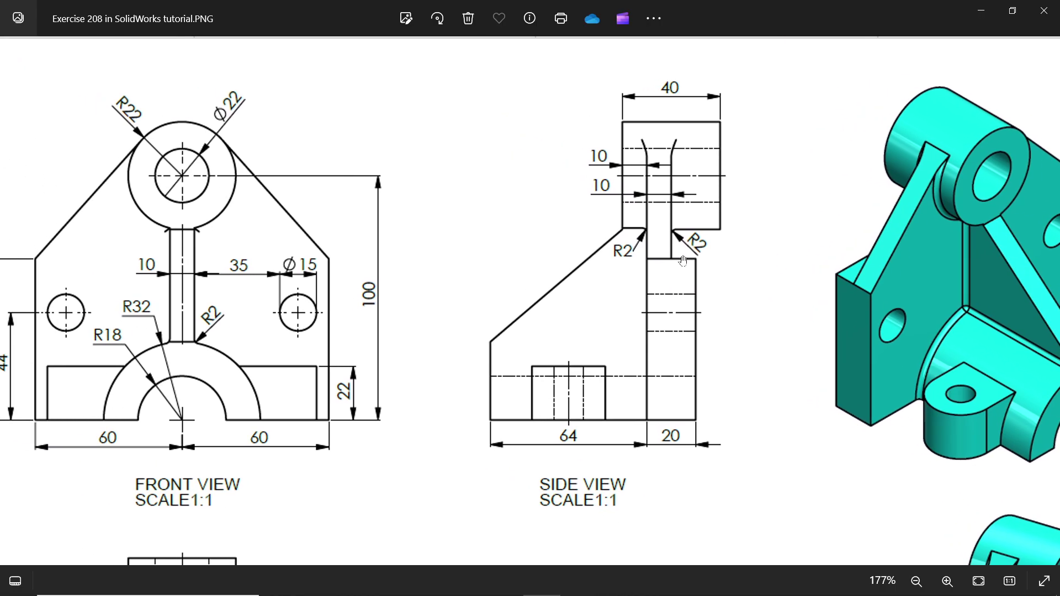
Step: Switch back to SolidWorks and start a 2 mm fillet on the four edges joining rib, plate, half-cylinder and boss on one side of the rib
click(981, 11)
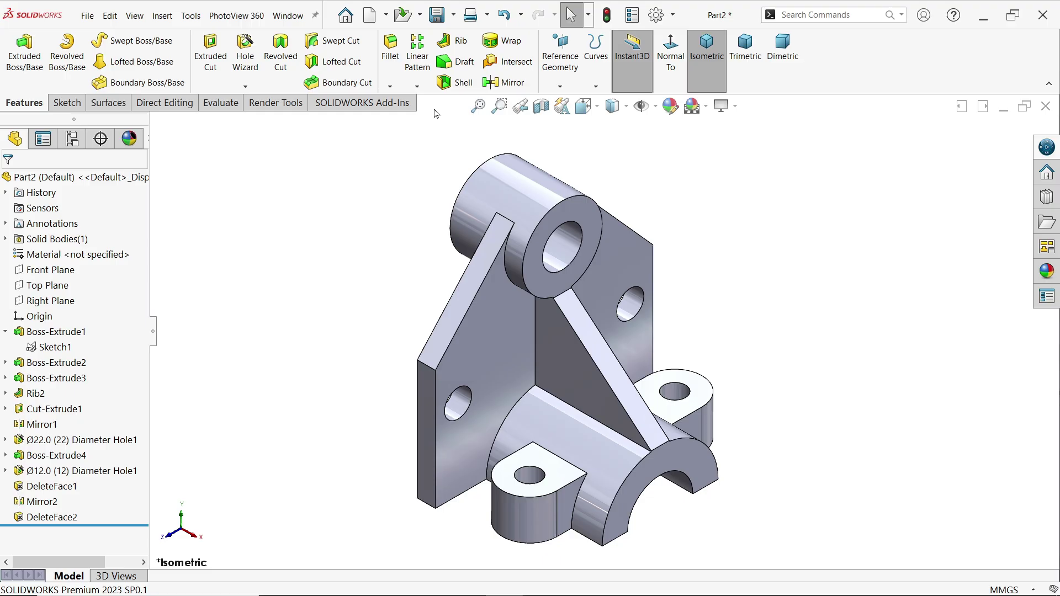
click(390, 50)
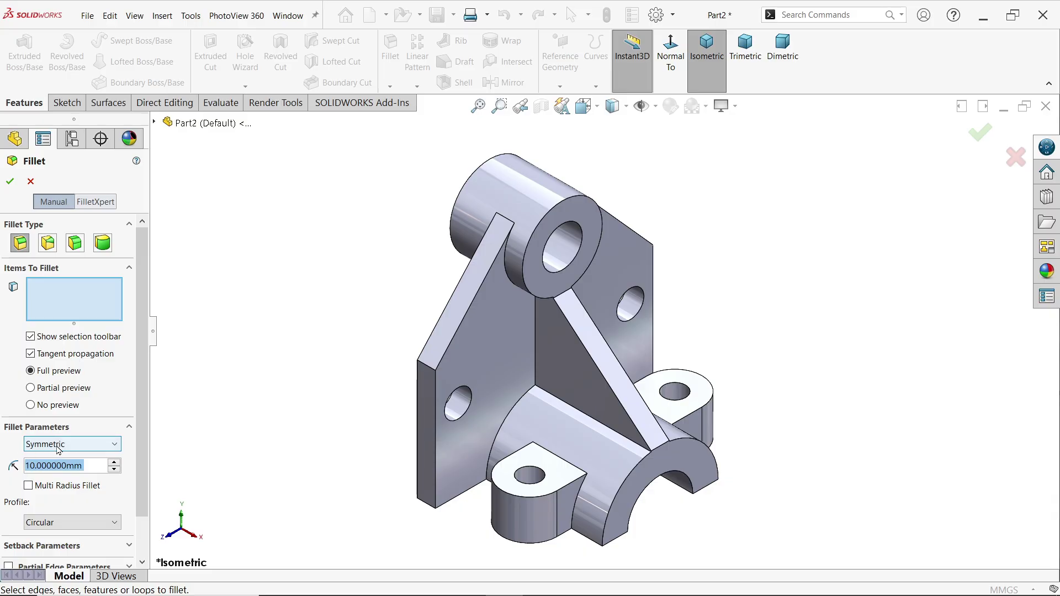
click(44, 466)
double_click(92, 469)
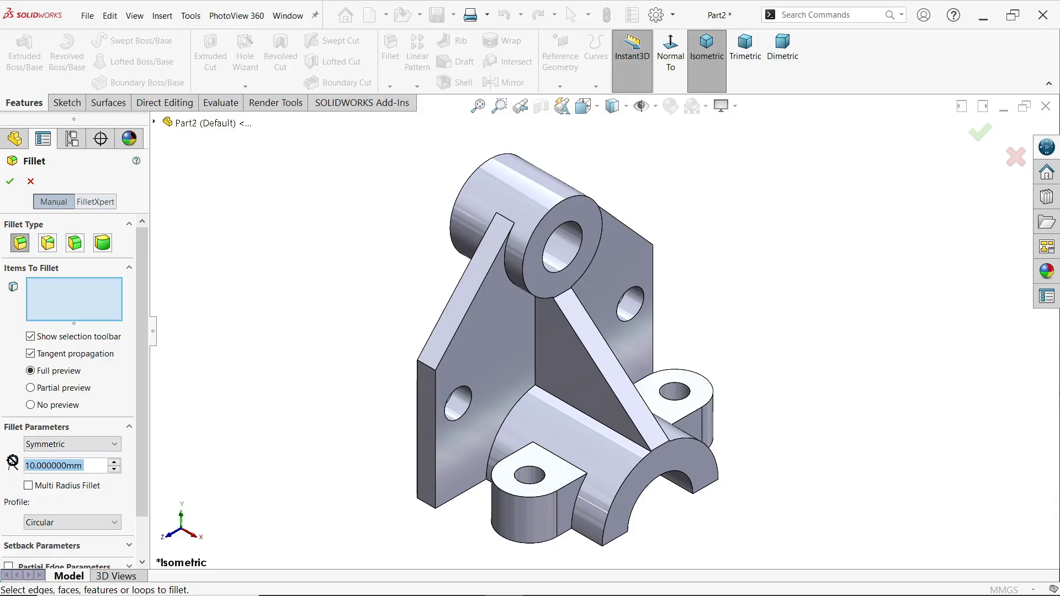
text(2)
scroll(540, 392, down, 1)
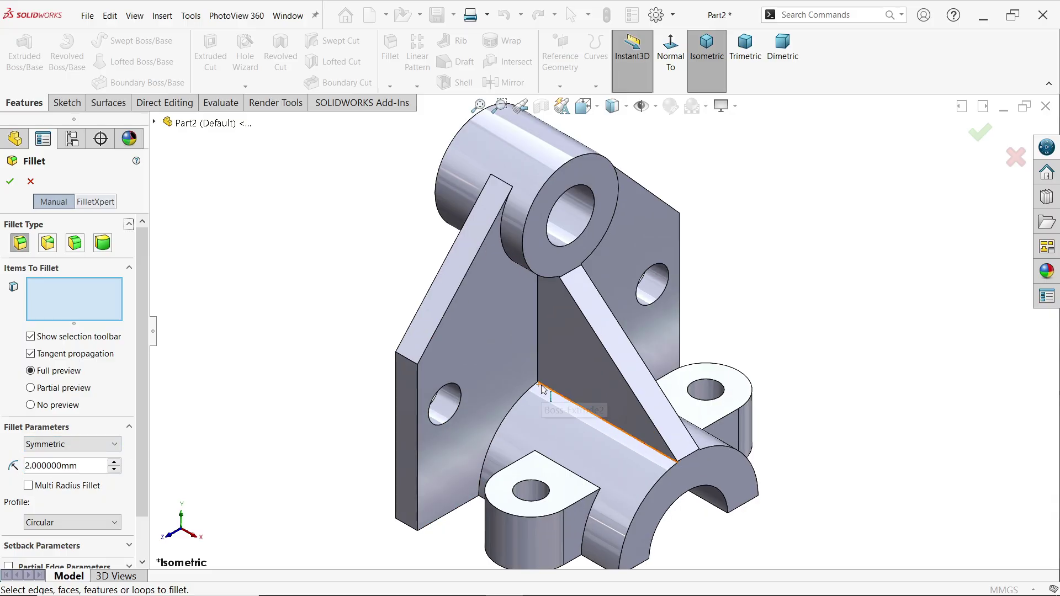
click(541, 396)
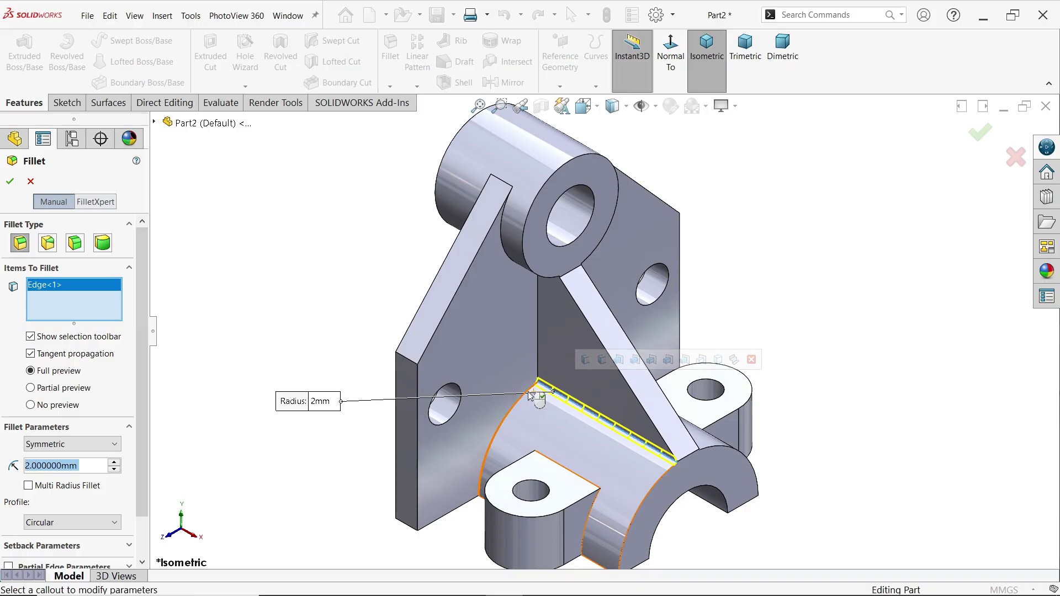
click(538, 394)
click(538, 362)
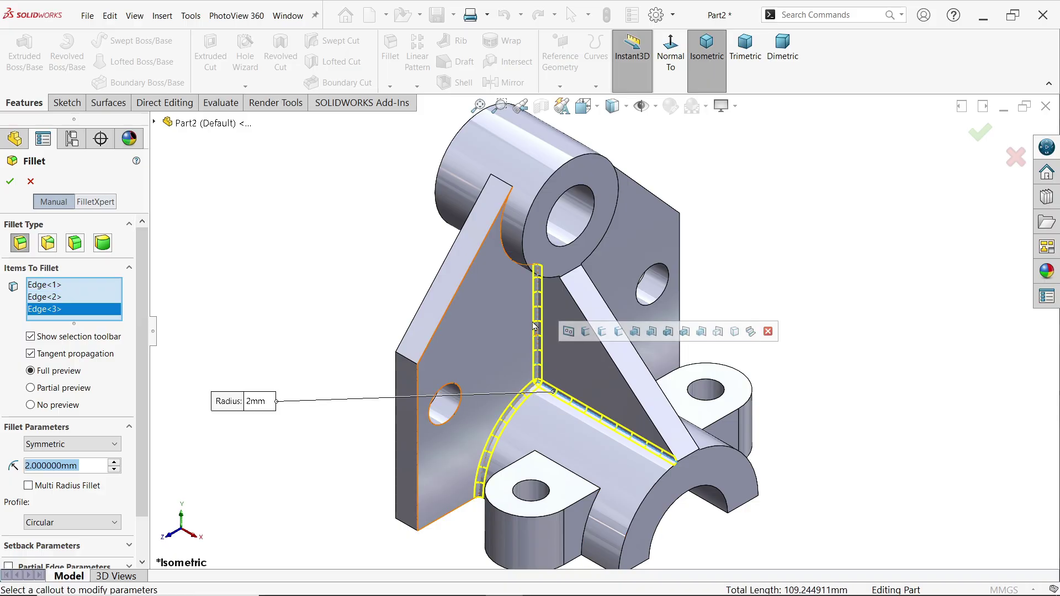
click(504, 244)
Step: Add the four matching edges joining rib, half-cylinder, plate and boss on the rib's other side to the fillet
middle_drag(640, 313, 536, 359)
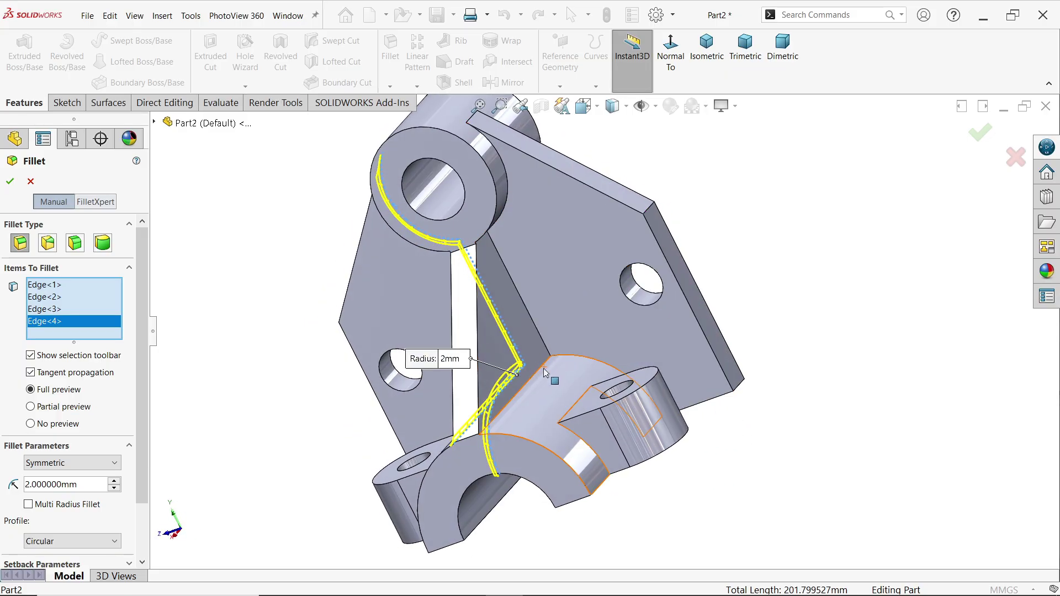
click(543, 370)
click(540, 337)
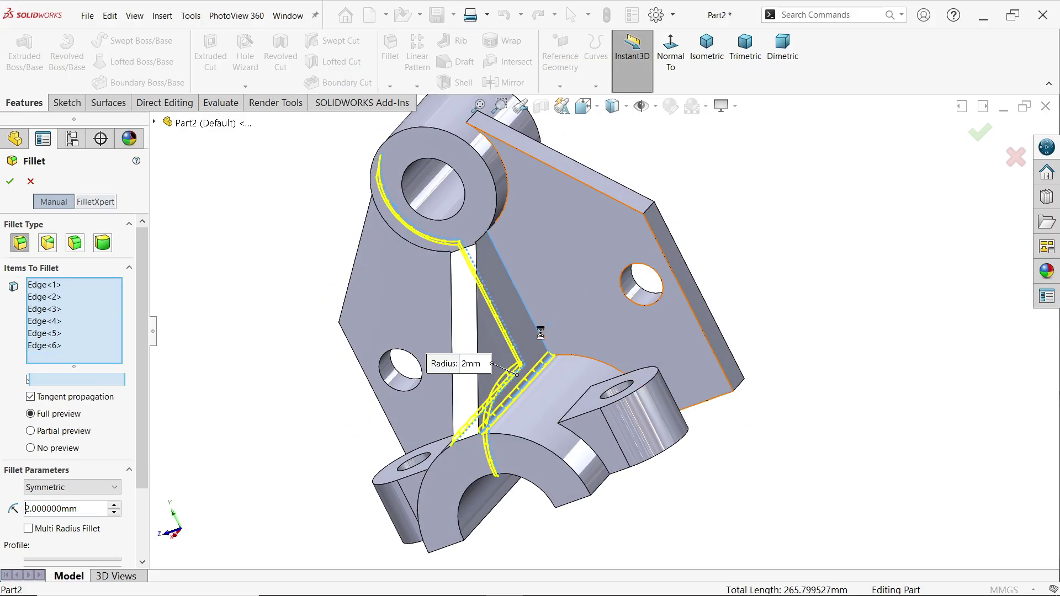
click(580, 363)
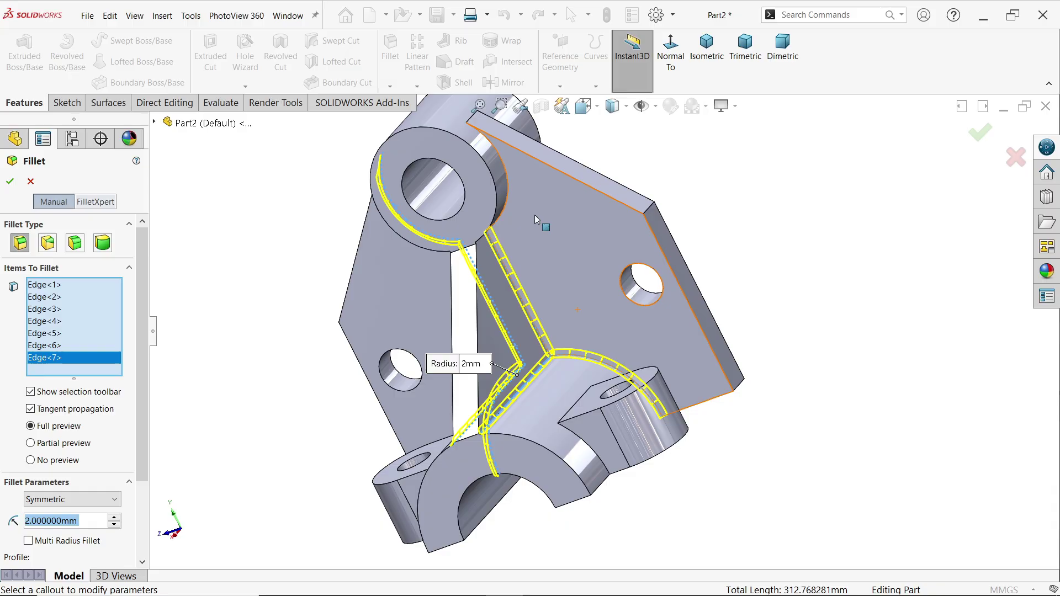
click(509, 184)
Step: Add the edge between the boss and the plate's rear face, keep the boss's cylindrical face out of the selection, and create the fillet
middle_drag(509, 183, 574, 200)
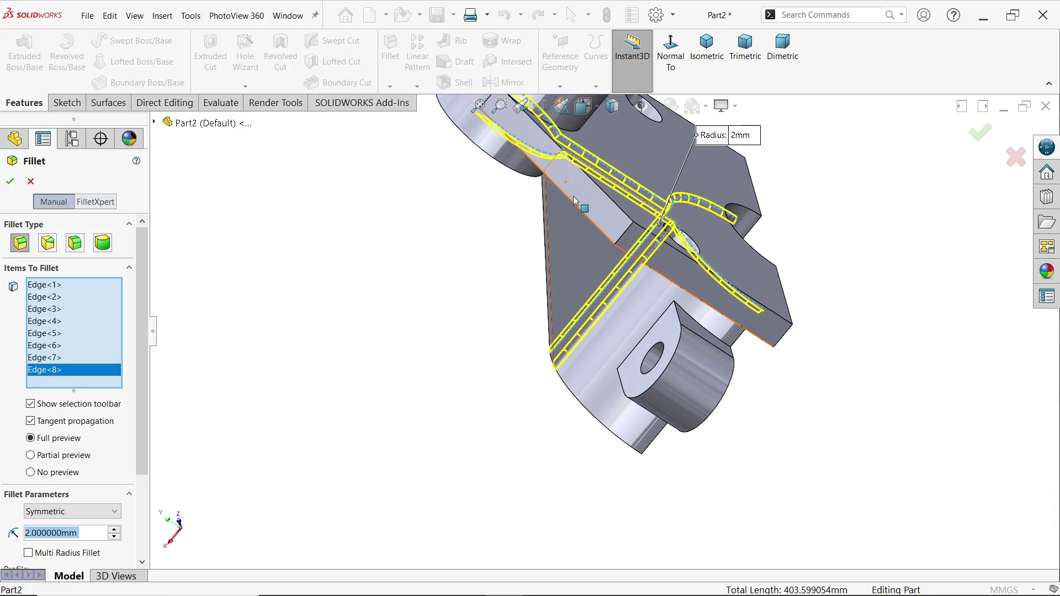
scroll(596, 177, up, 3)
middle_drag(611, 156, 568, 333)
scroll(567, 333, down, 5)
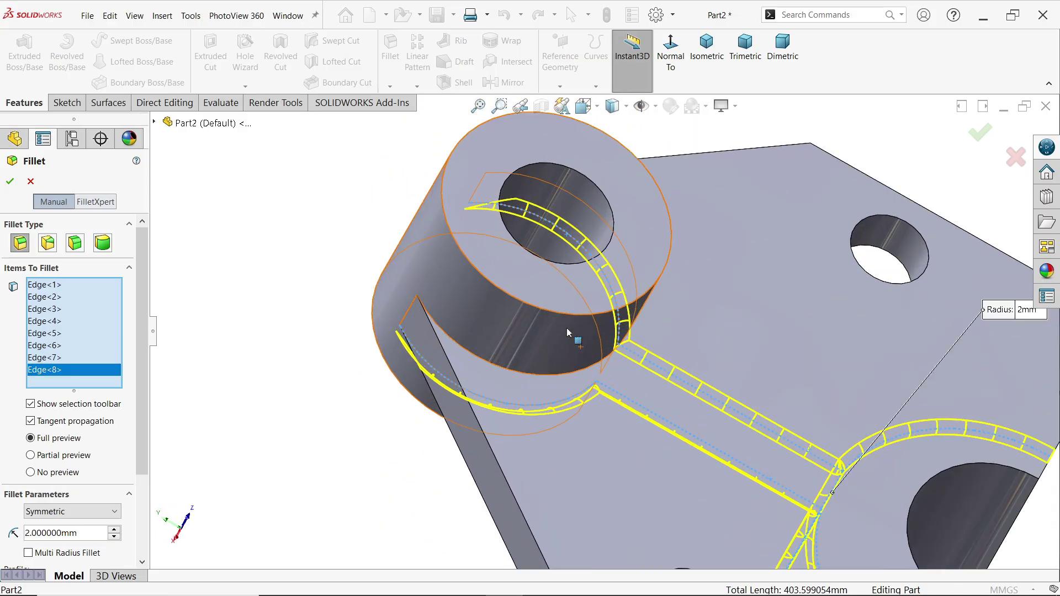
scroll(567, 332, down, 2)
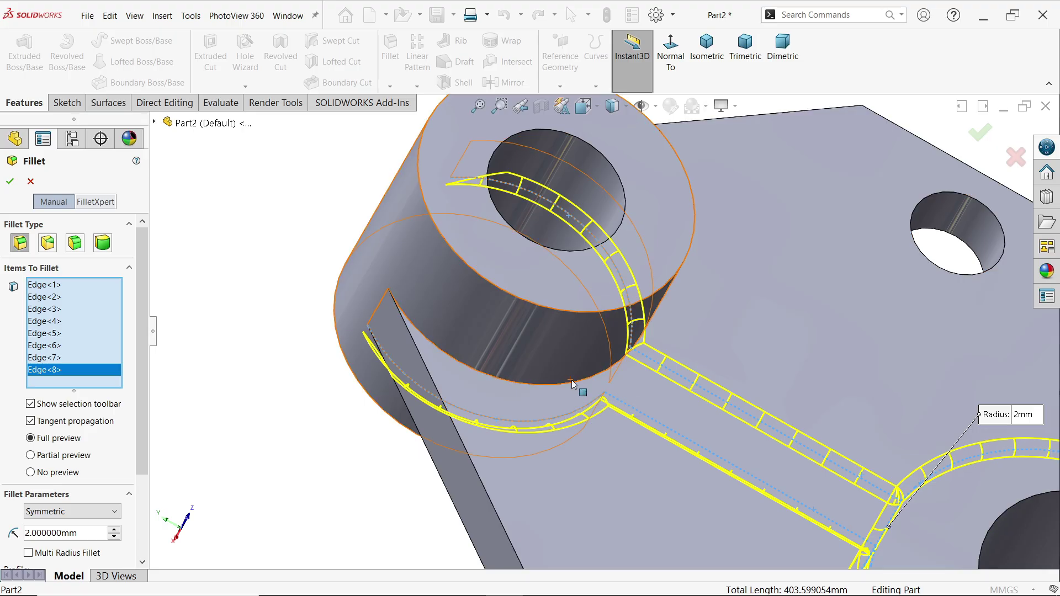
click(572, 383)
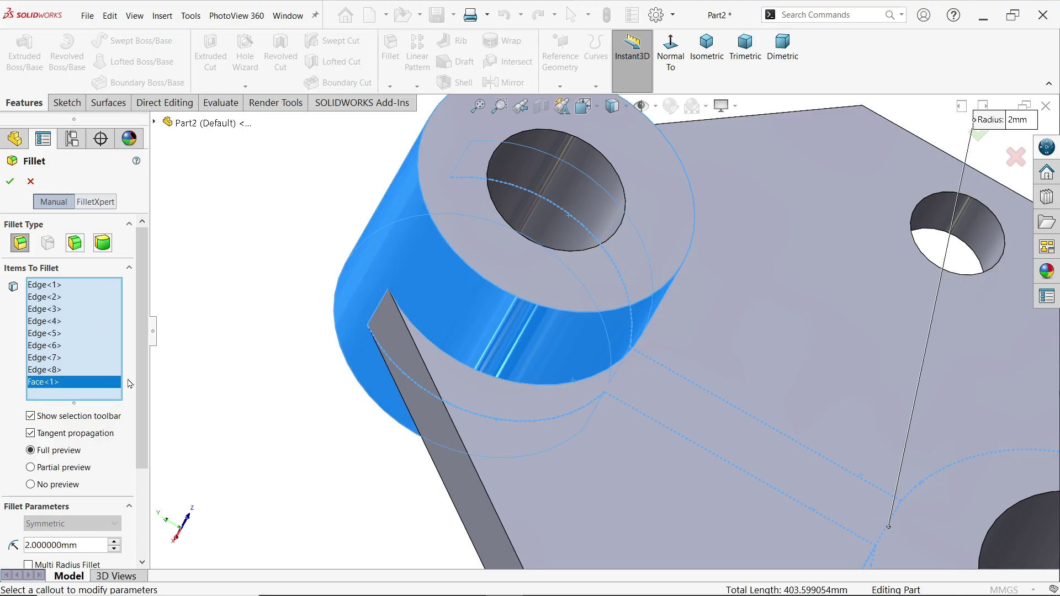
right_click(82, 385)
click(114, 406)
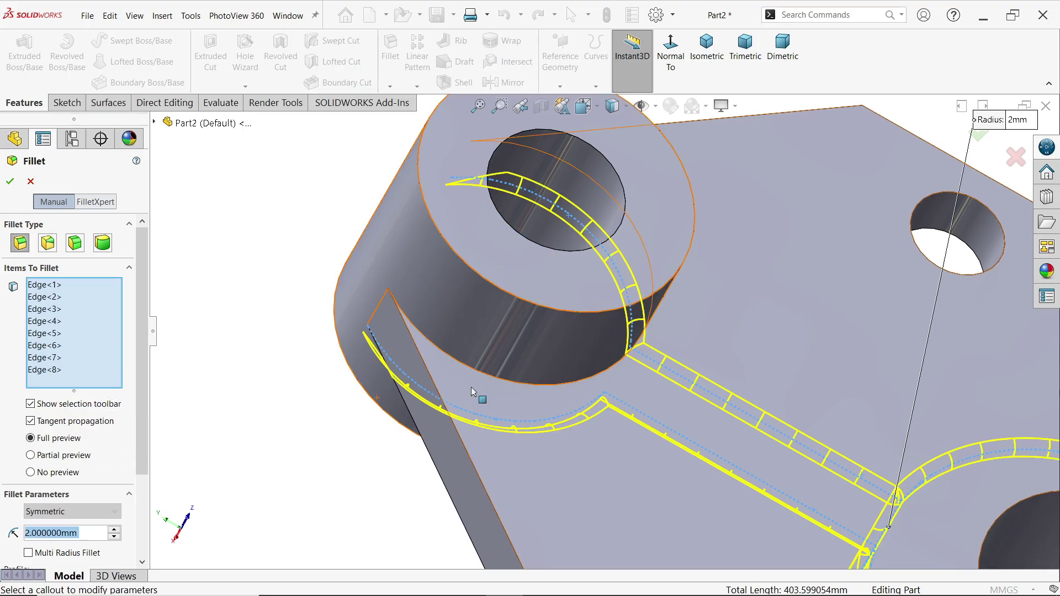
click(661, 360)
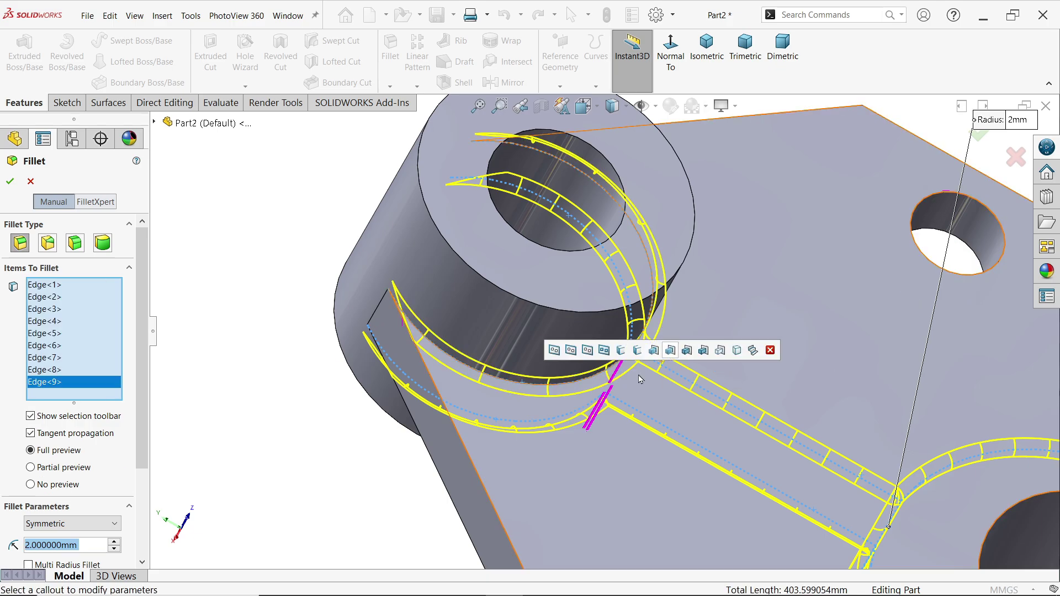
key(f)
middle_drag(387, 381, 518, 305)
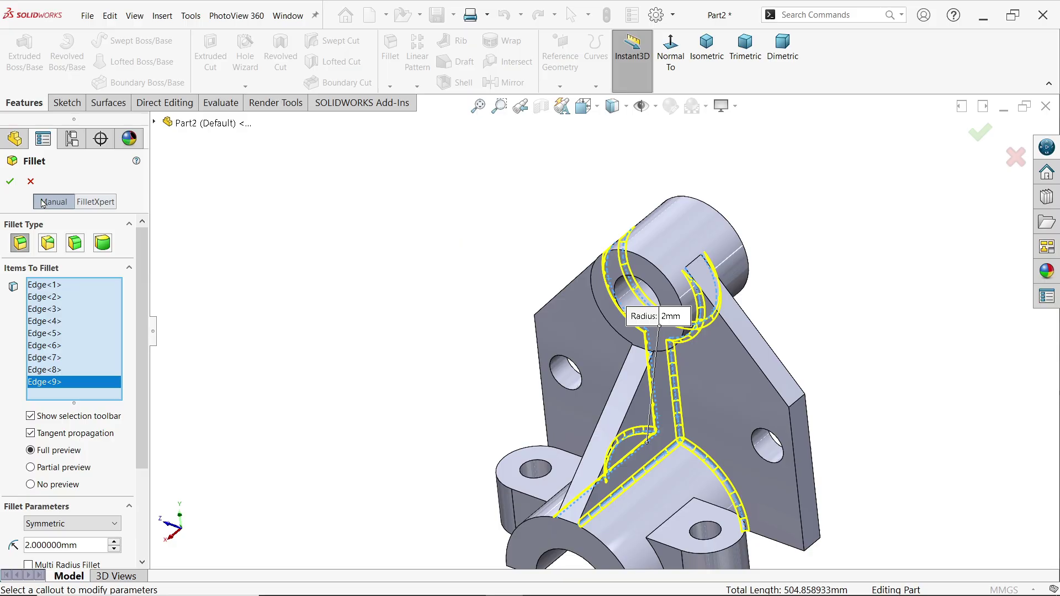
click(9, 183)
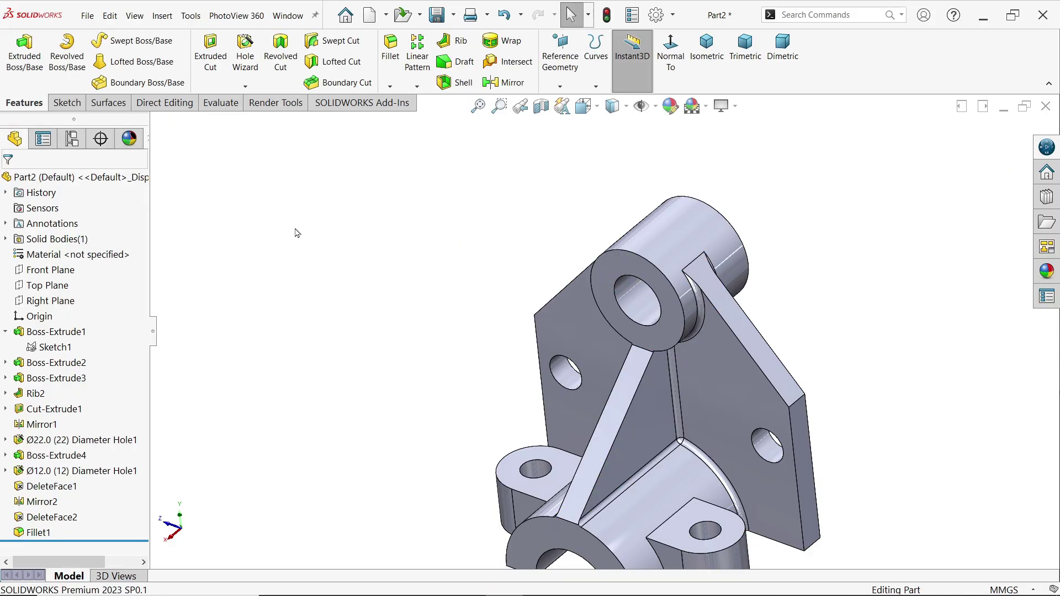
Step: Assign the steel material AISI 1020 to the part
click(706, 59)
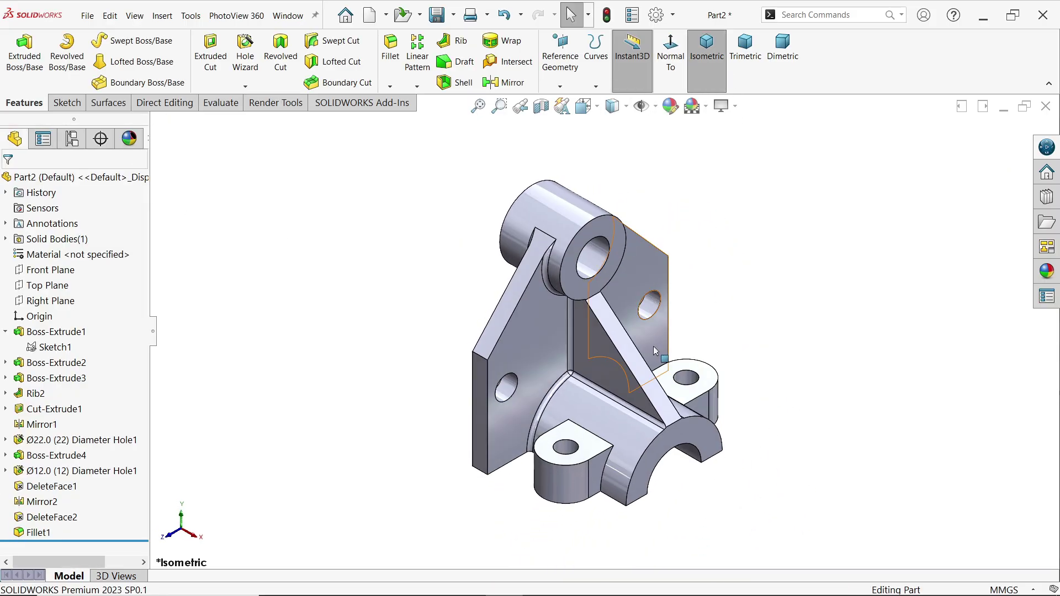
scroll(655, 351, down, 2)
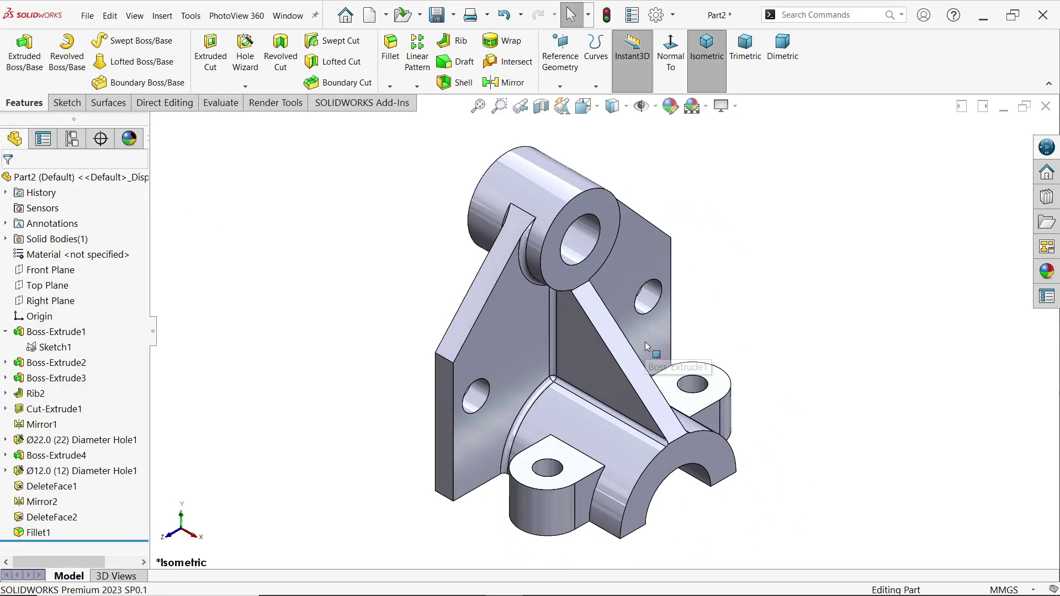
right_click(72, 260)
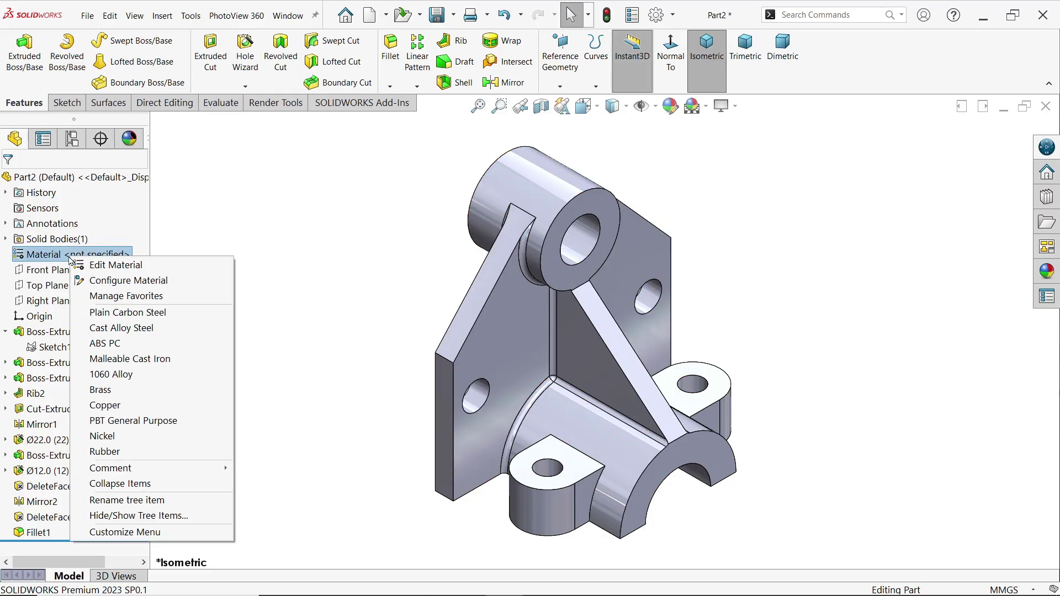
click(112, 269)
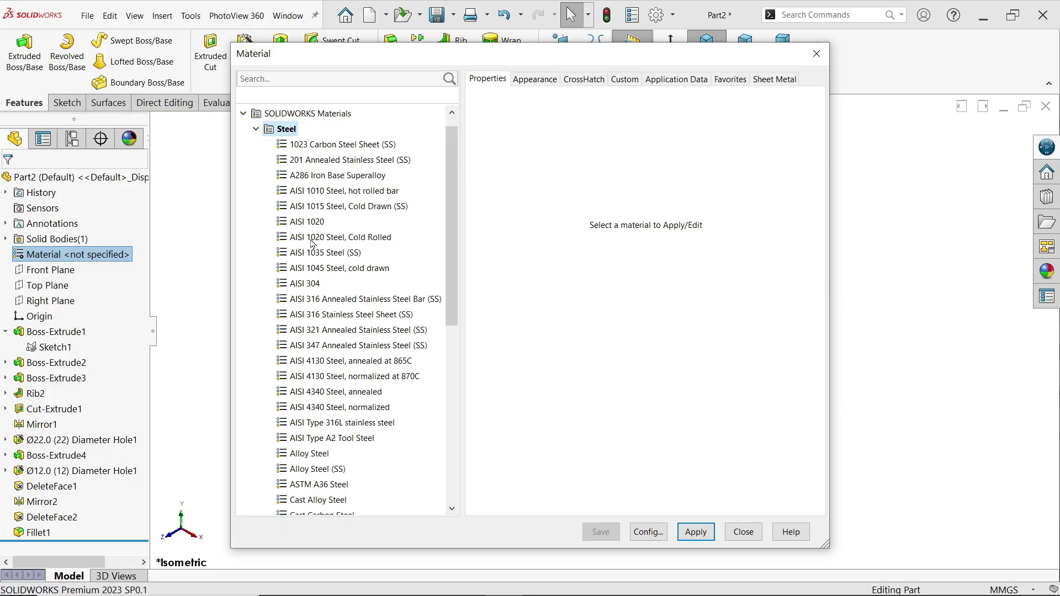
click(305, 223)
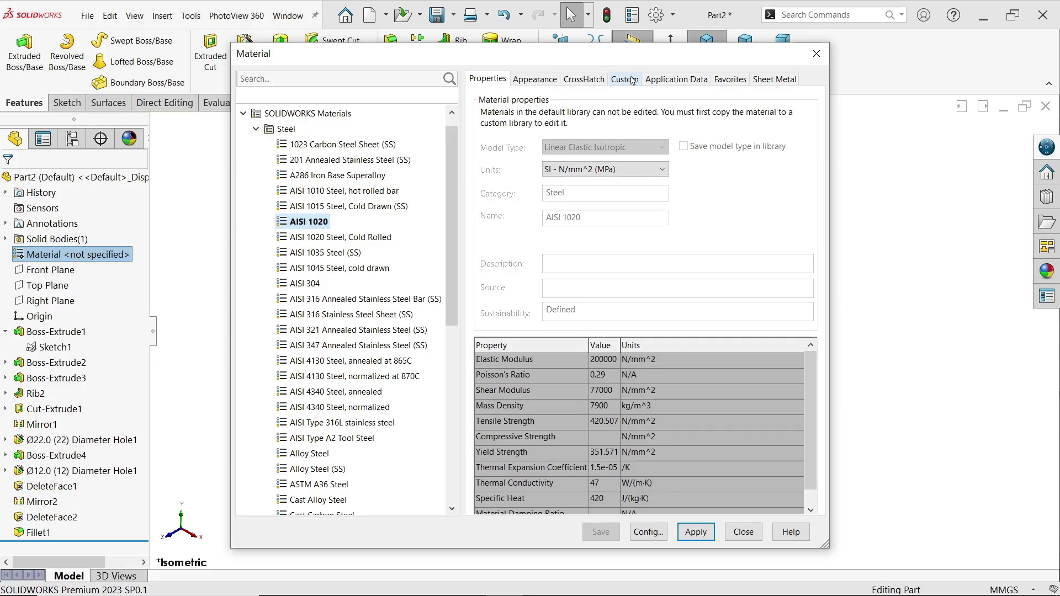
drag(656, 61, 424, 58)
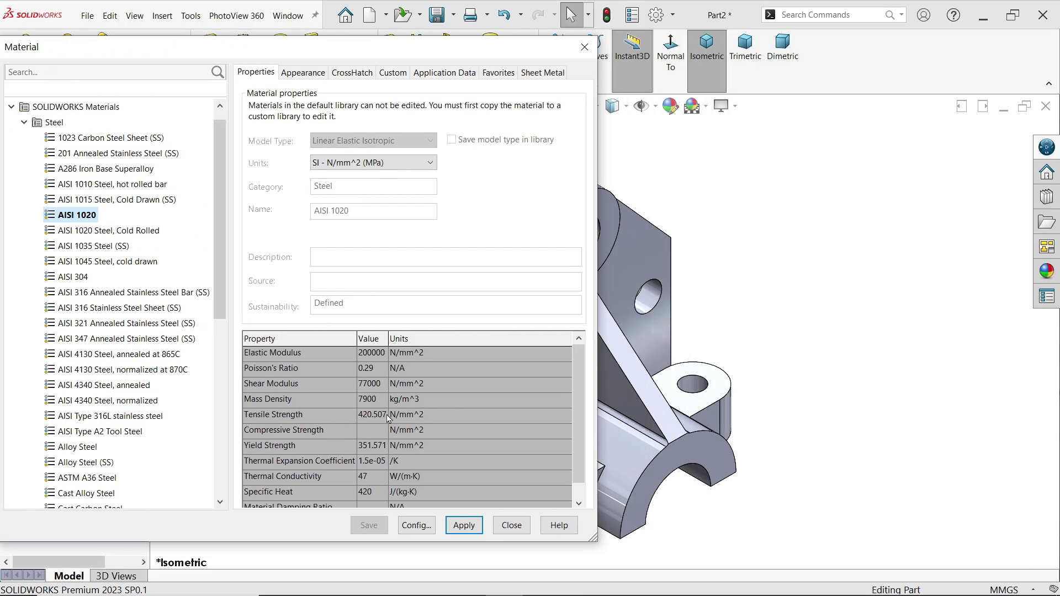
click(473, 532)
click(512, 525)
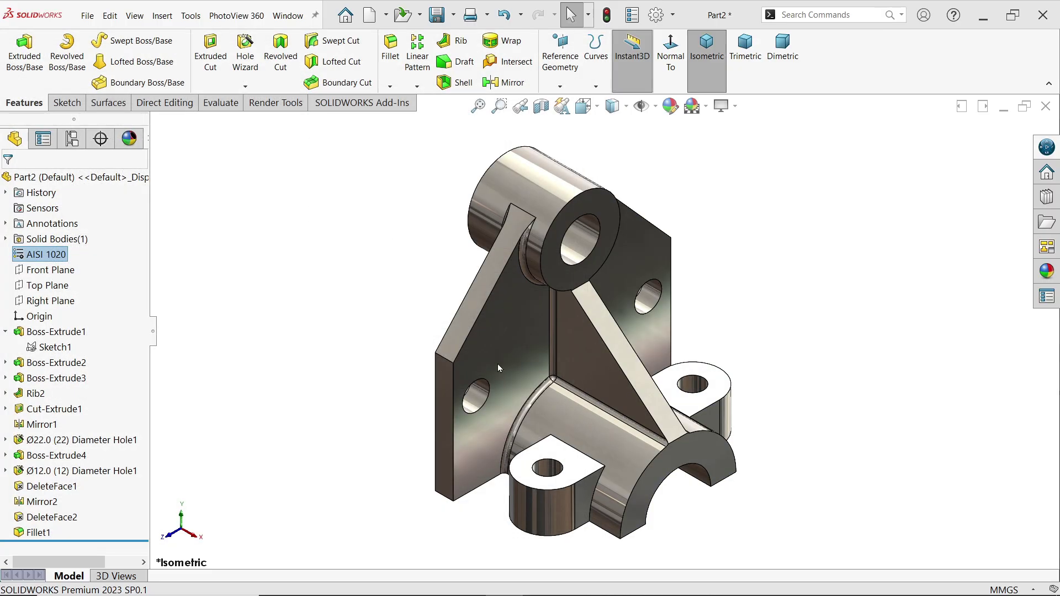
Step: Apply the default color appearance to the whole part in place of the material's metallic look
middle_drag(786, 313, 721, 287)
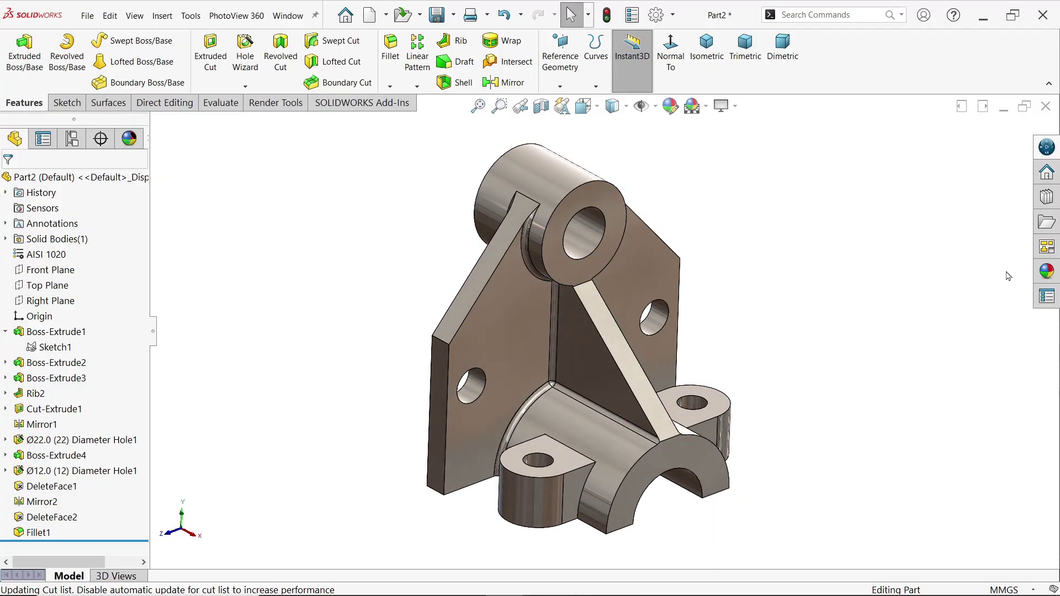
click(1049, 275)
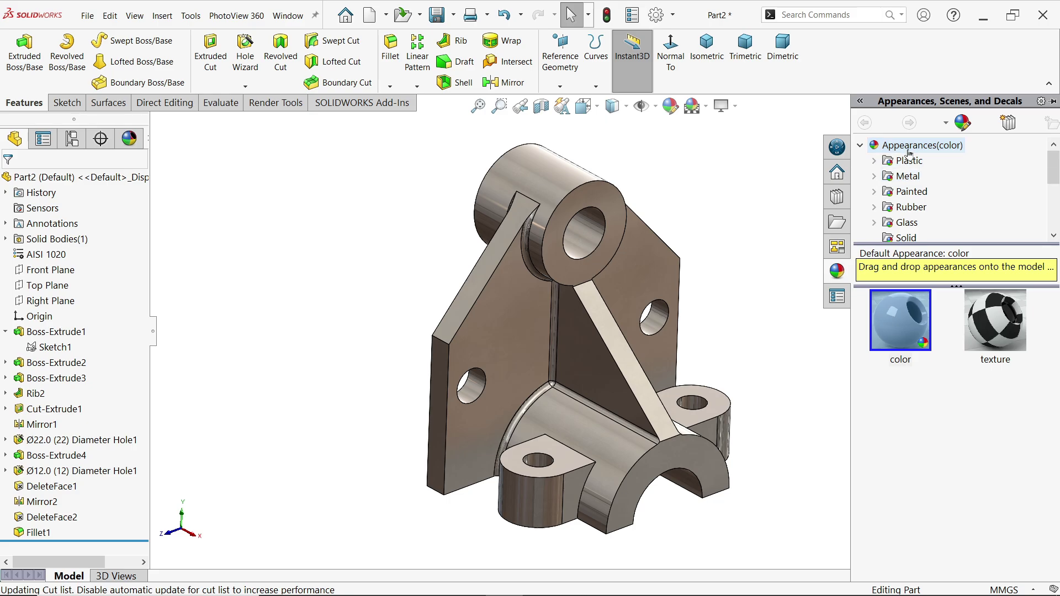
double_click(902, 317)
middle_drag(554, 347, 563, 344)
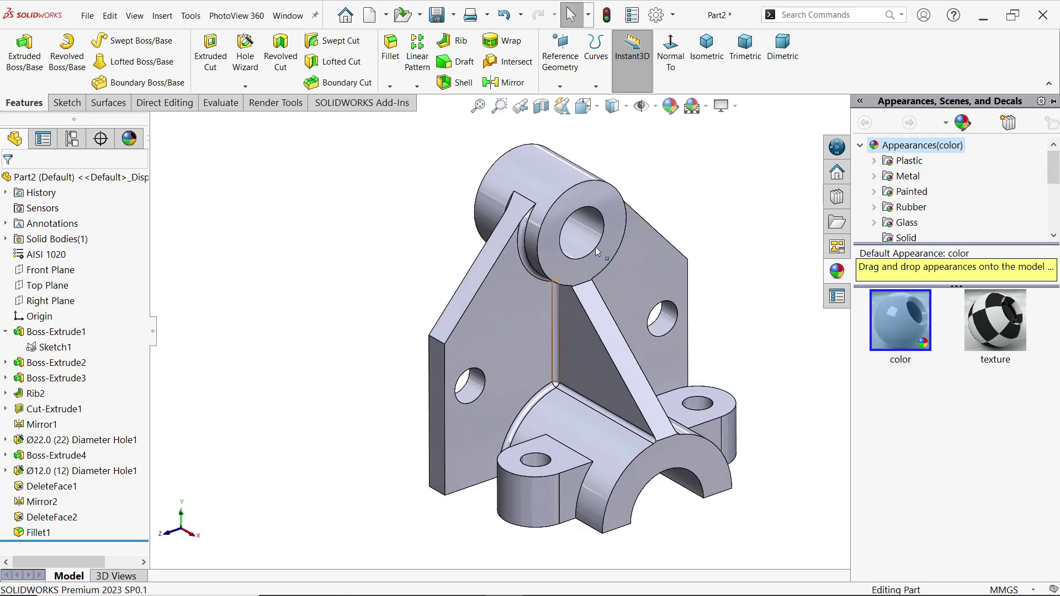
Step: Set the whole part's appearance colour to cyan from the standard swatches and show it in isometric view
click(671, 105)
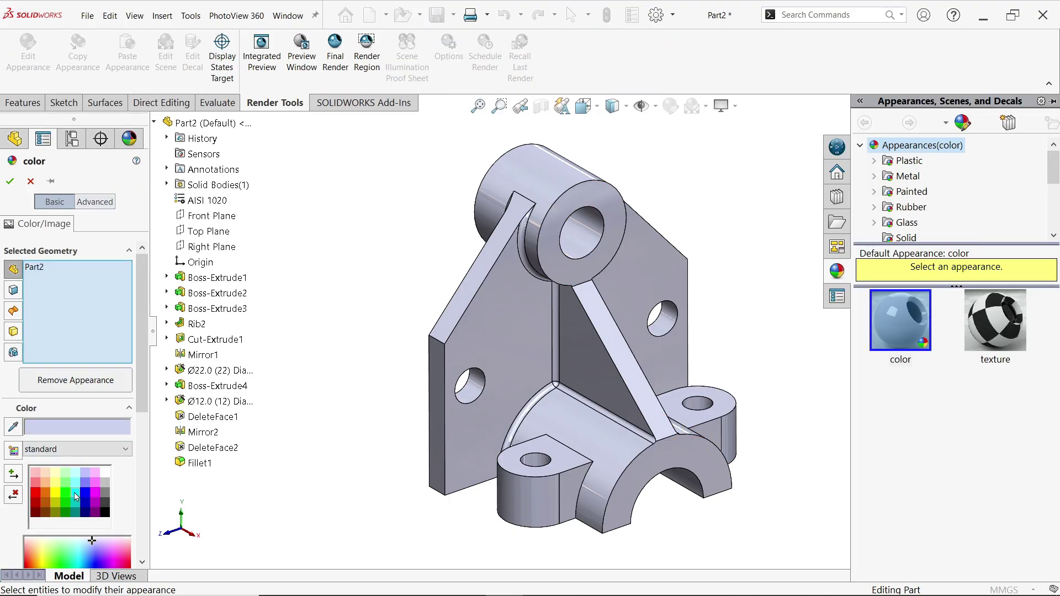
click(76, 496)
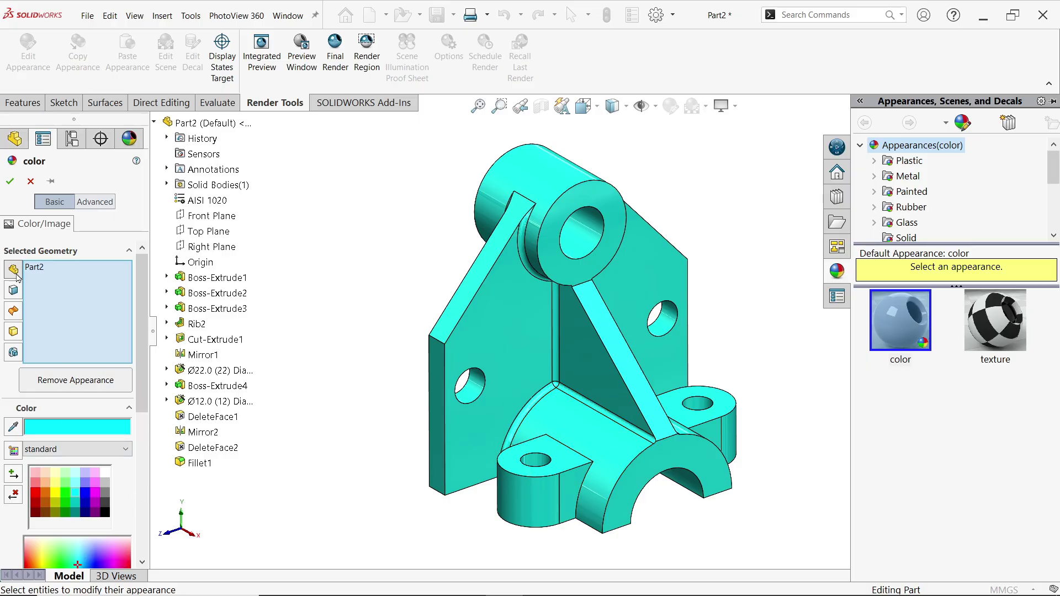
click(10, 181)
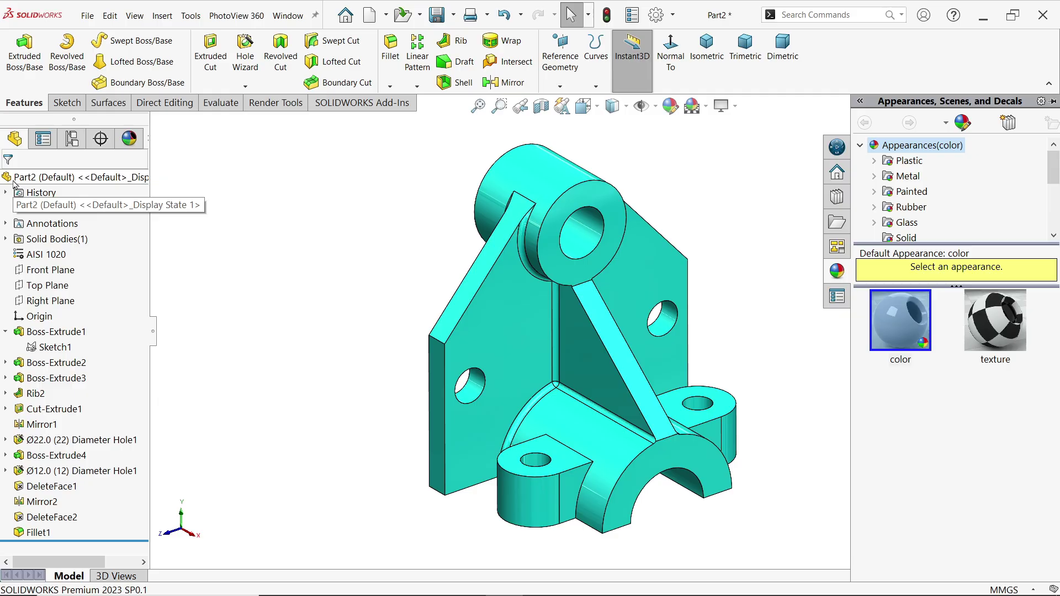
key(ctrl+7)
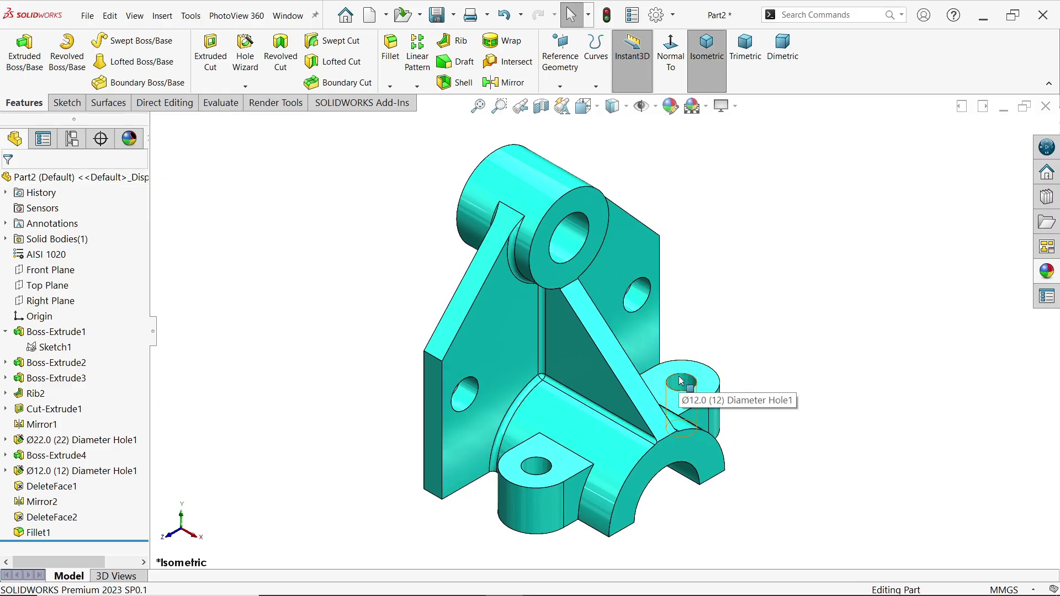
middle_drag(681, 381, 618, 359)
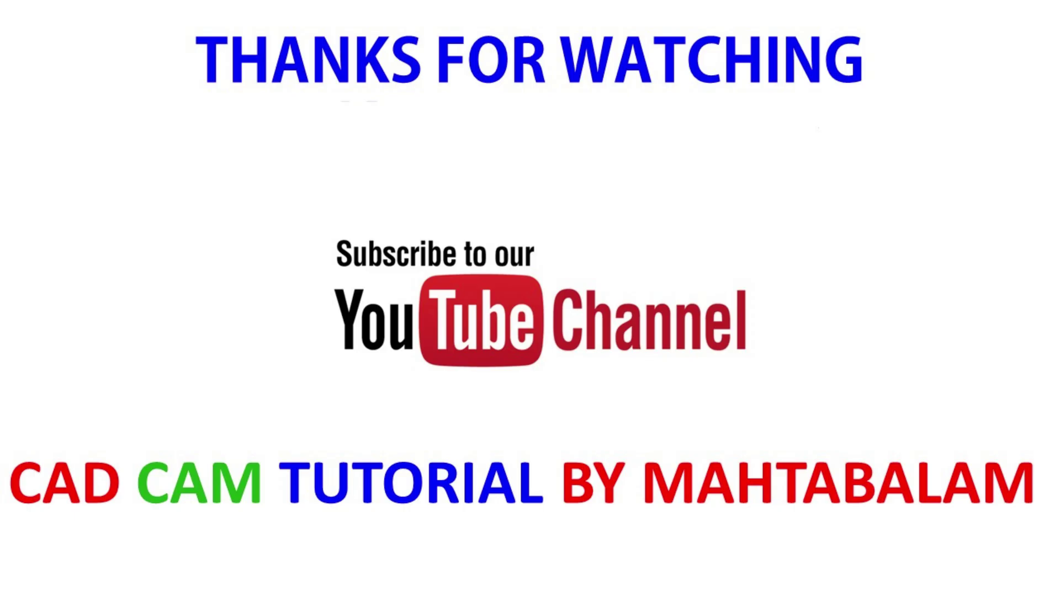